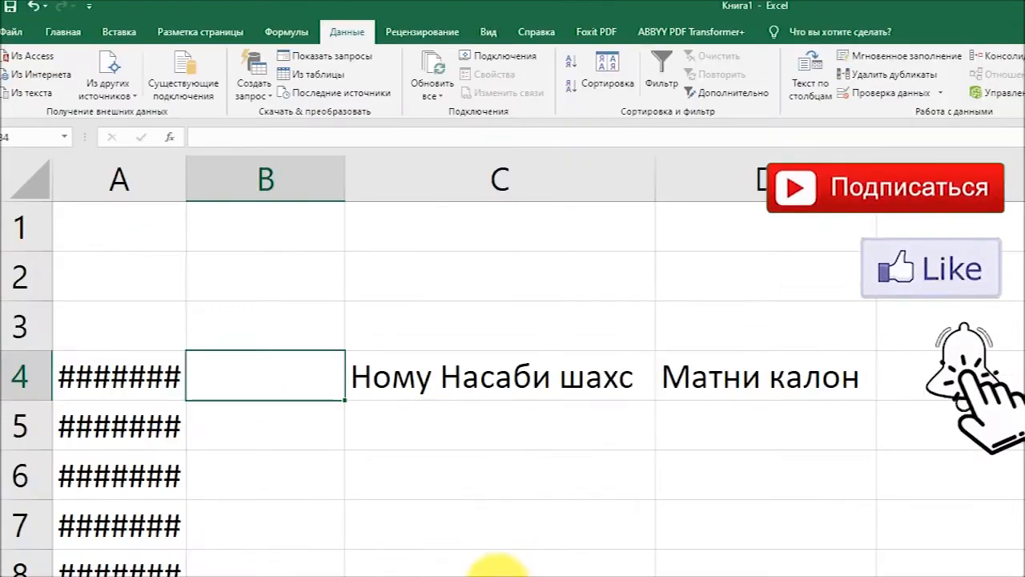
click(202, 313)
click(159, 258)
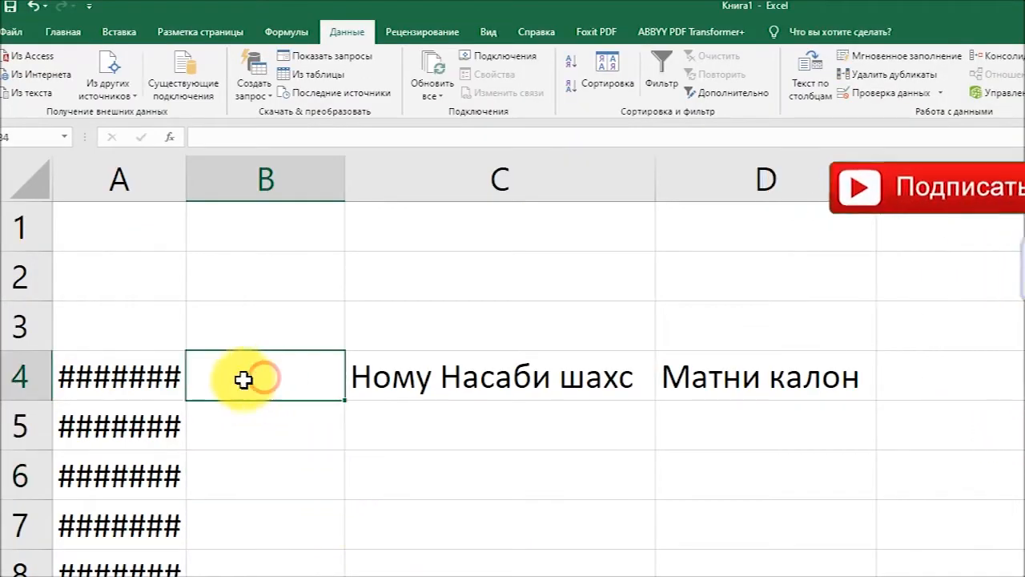
click(130, 375)
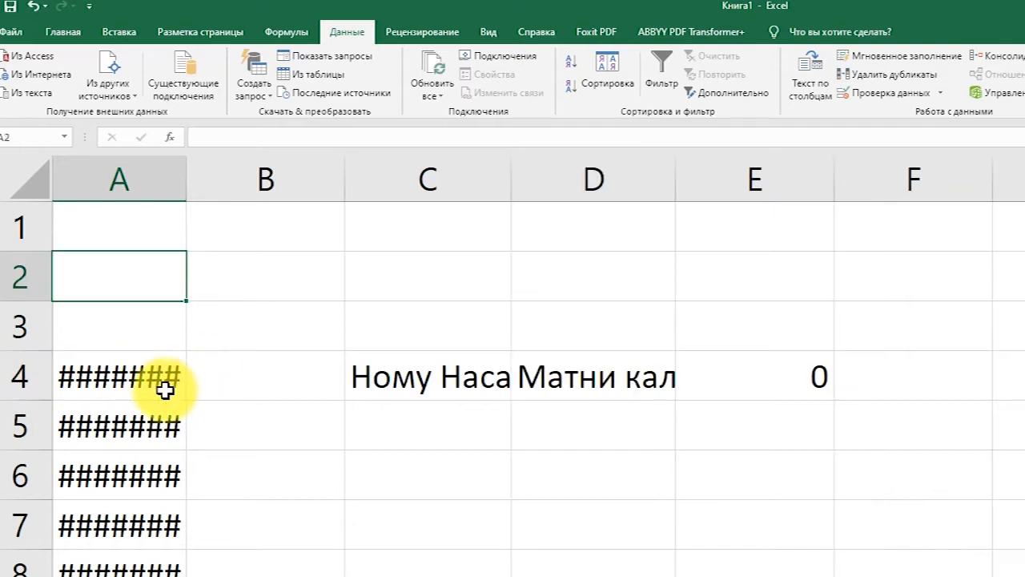
click(150, 391)
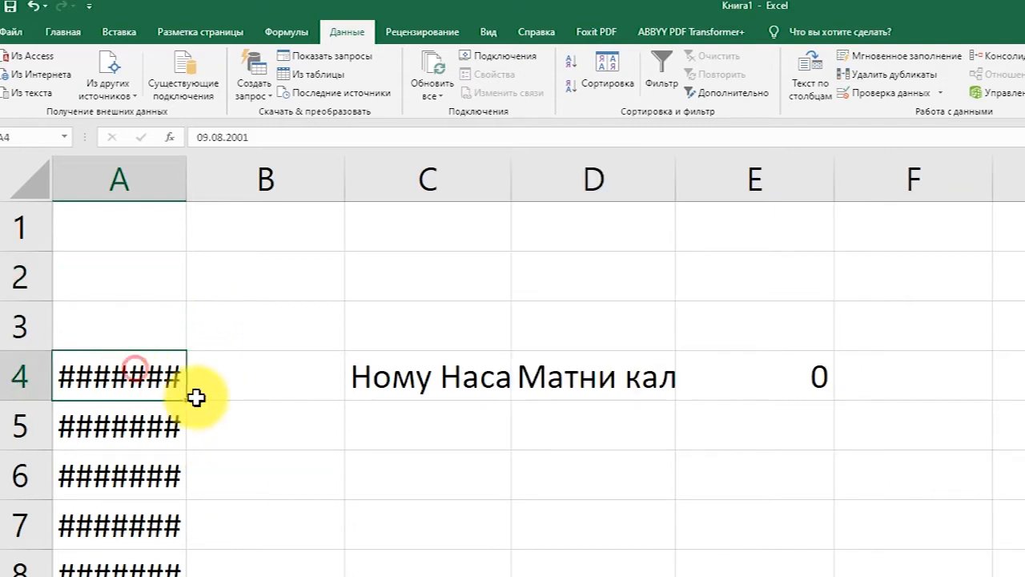
click(234, 323)
Widen column A and auto-fit its width to the dates it contains
drag(184, 179, 222, 188)
click(344, 470)
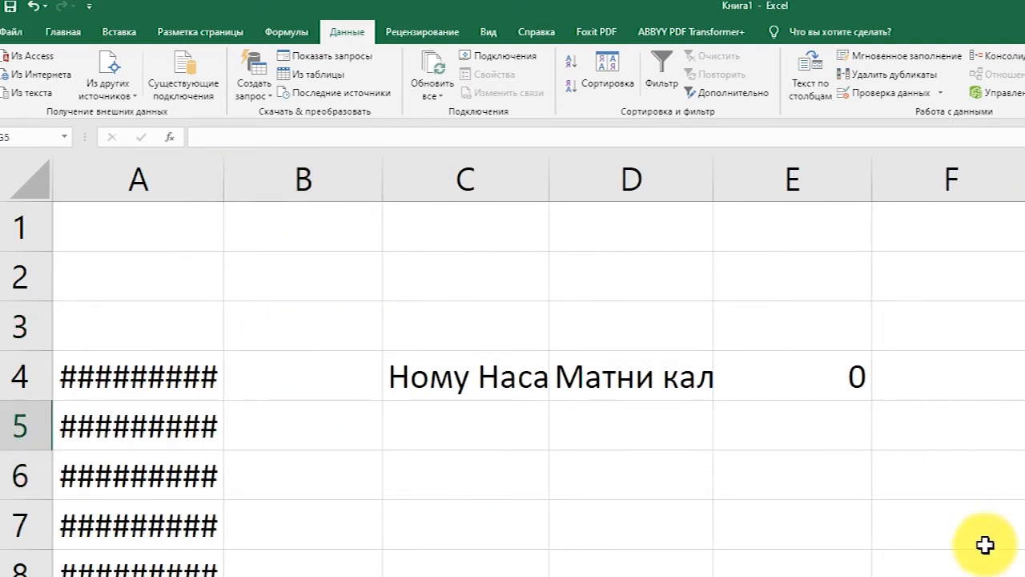
click(623, 494)
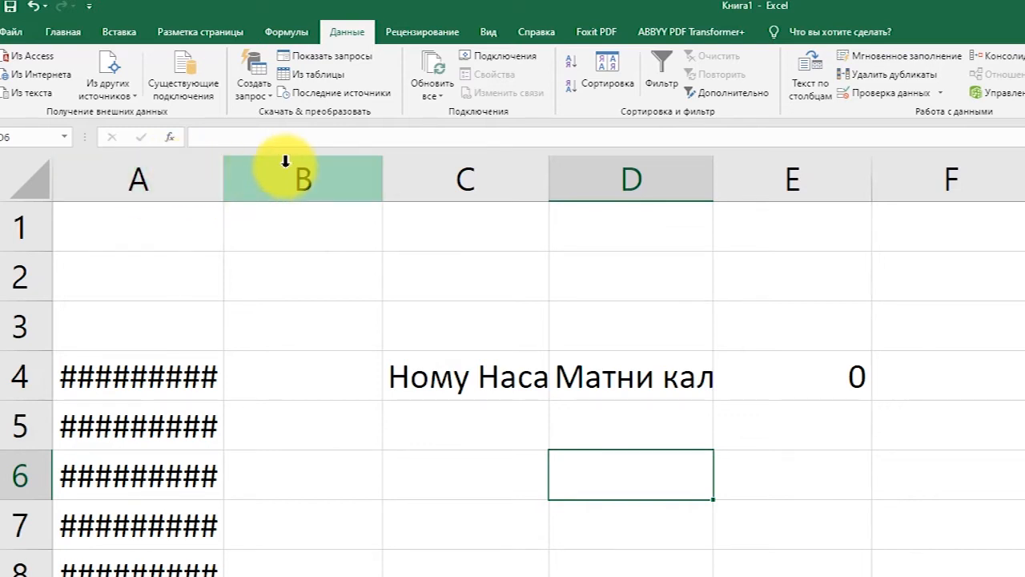
double_click(223, 177)
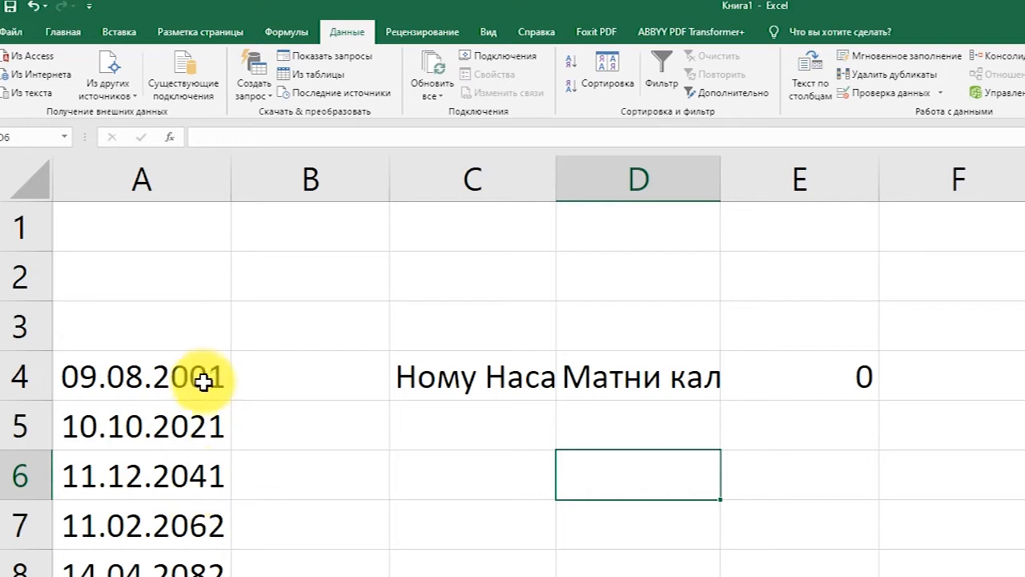
Auto-fit the widths of columns C and D to their text
click(519, 471)
click(524, 381)
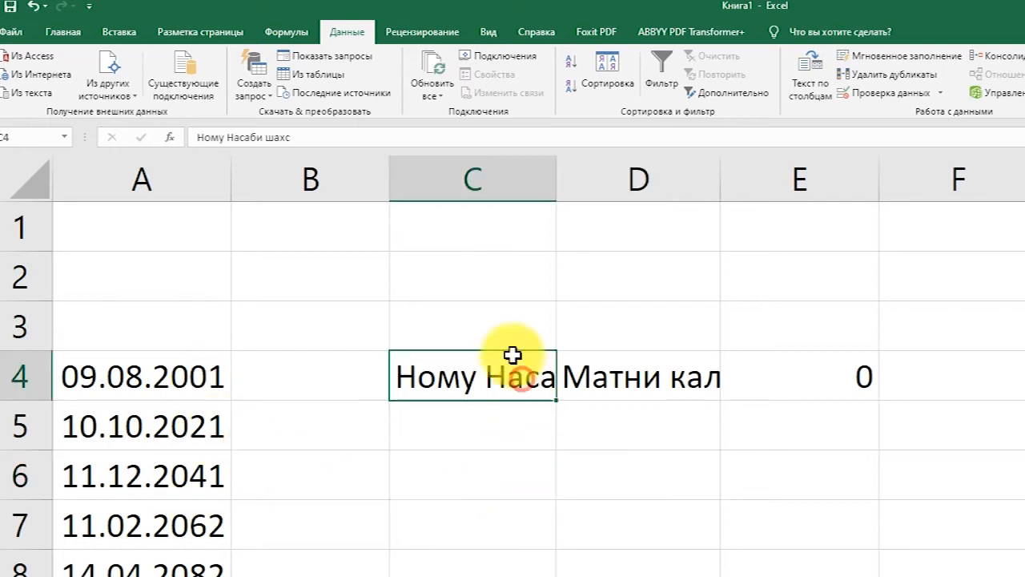
double_click(555, 176)
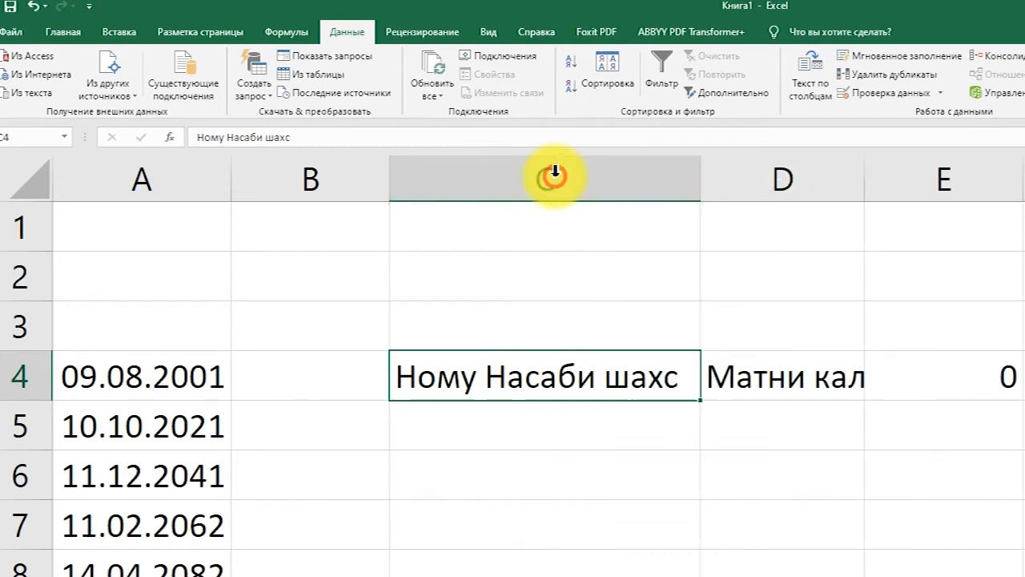
double_click(864, 180)
click(788, 428)
click(624, 416)
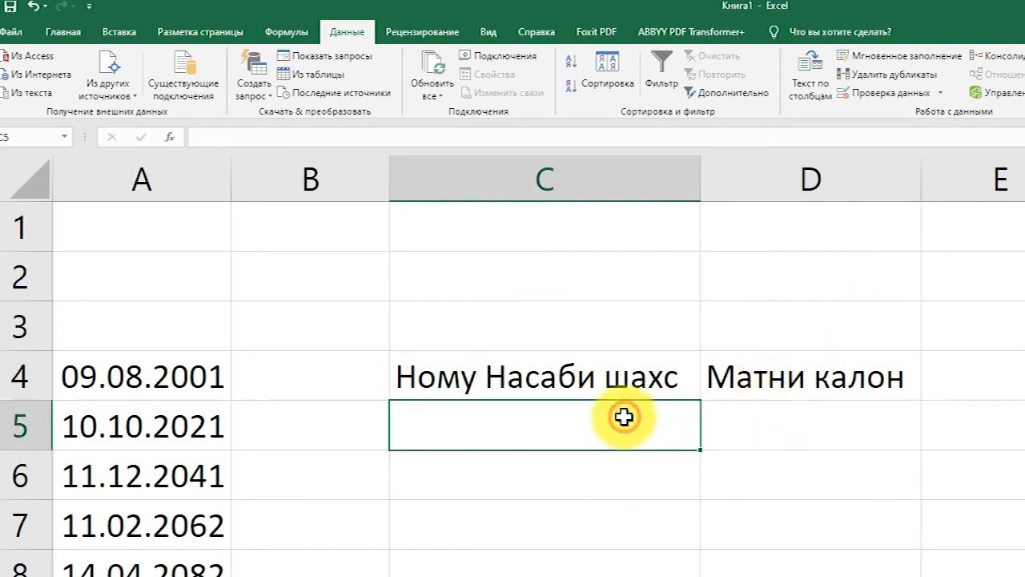
click(317, 361)
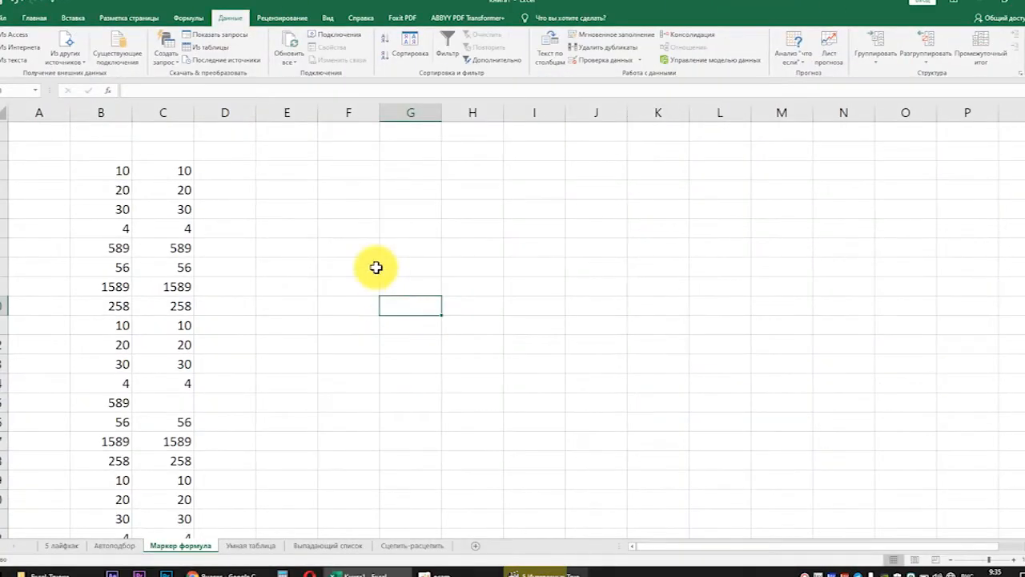
Enter the formula =B3+C3 in cell D3 of the Маркер формула sheet
click(313, 168)
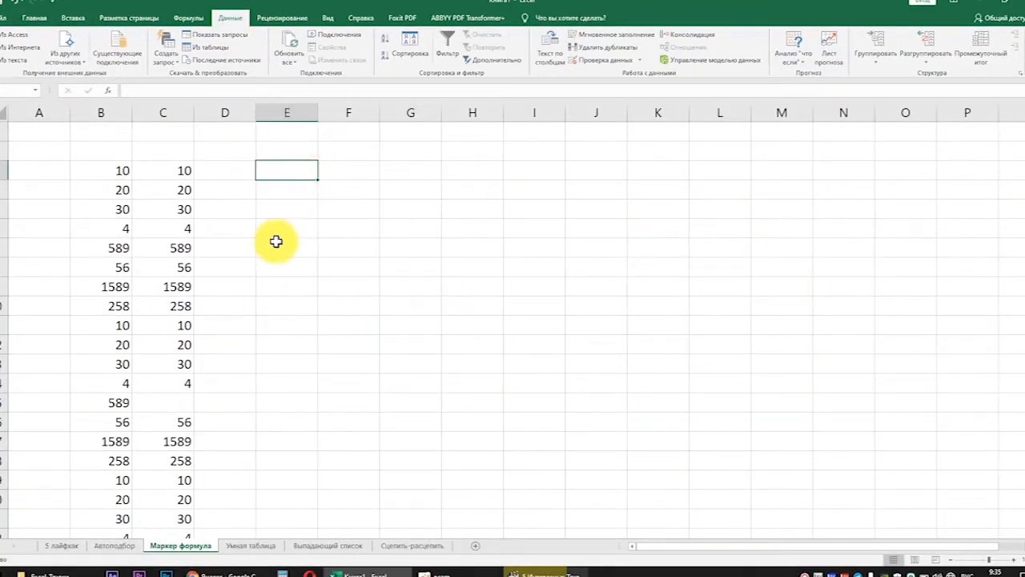
click(221, 168)
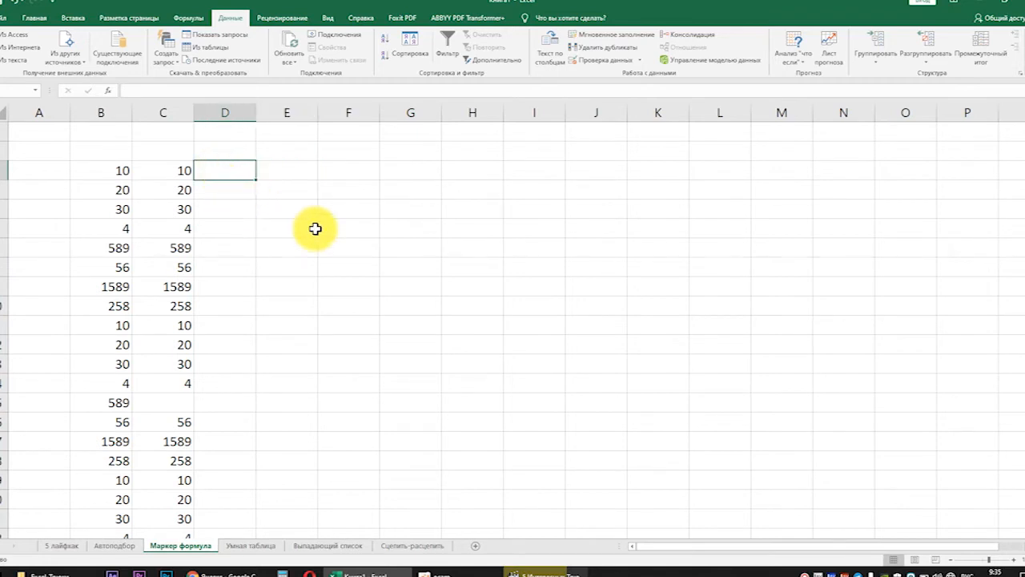
text(=)
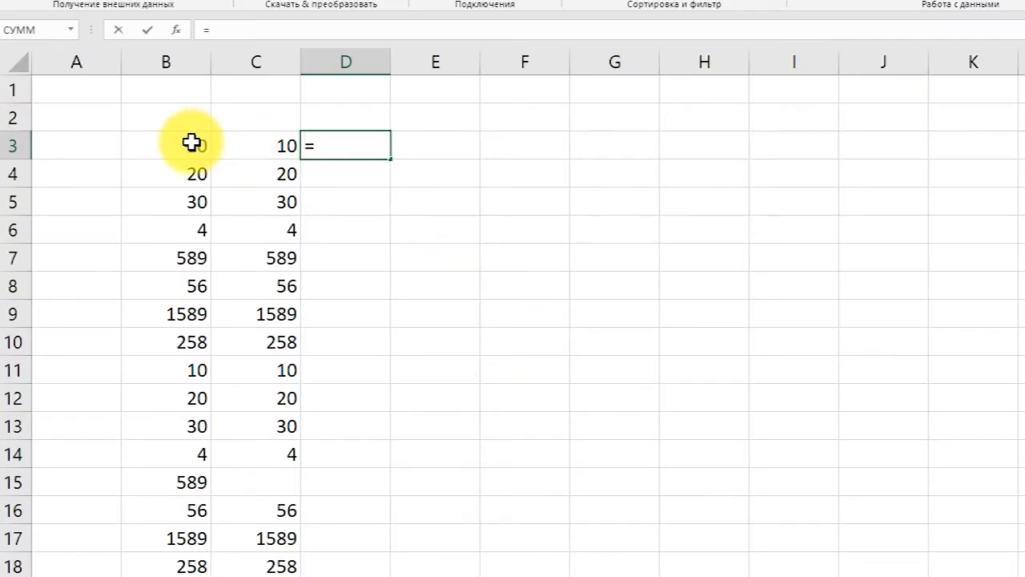
click(120, 167)
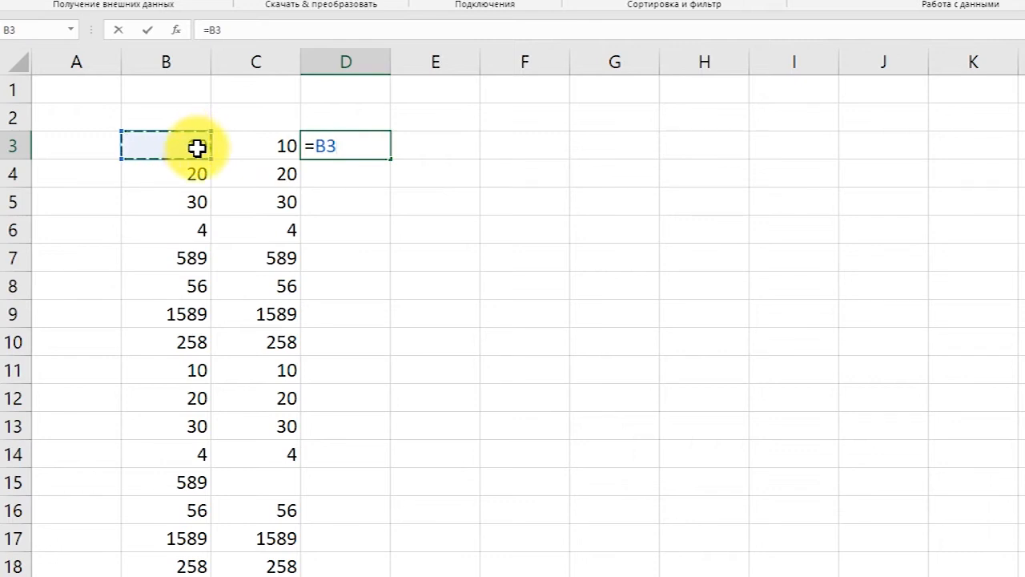
text(+)
click(254, 146)
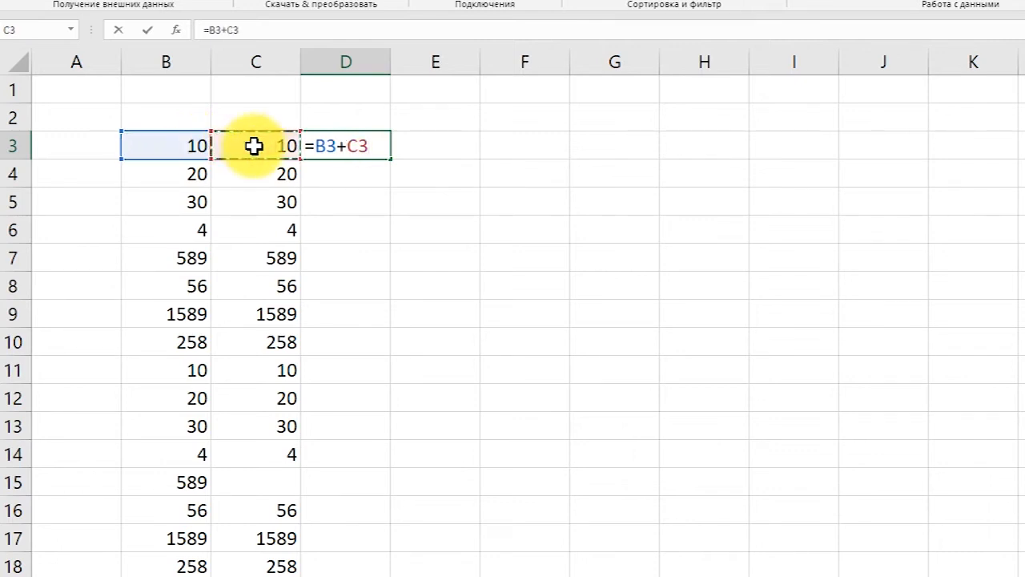
key(Return)
click(430, 165)
click(348, 142)
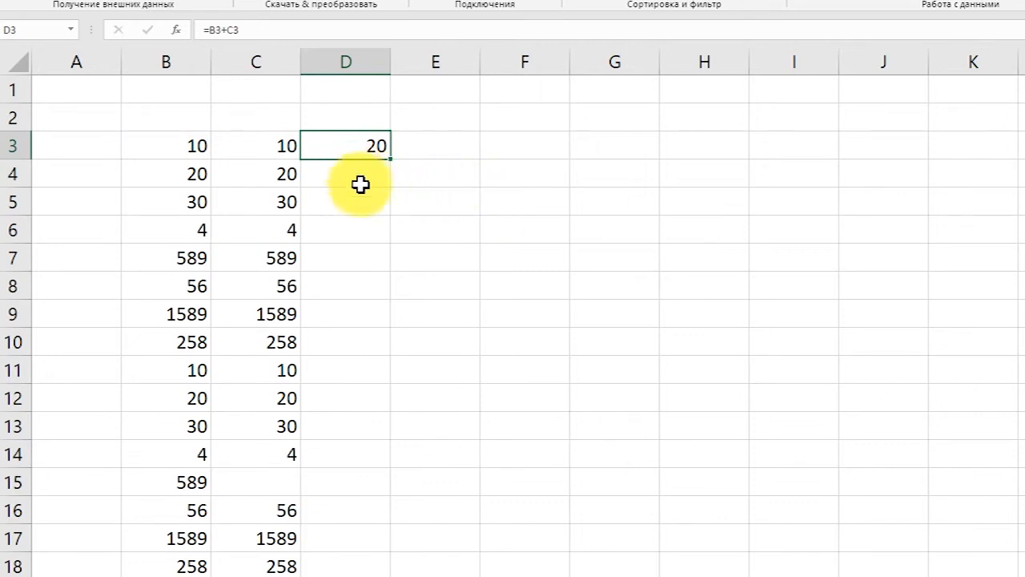
Enter the formula =B4+C4 in cell D4
scroll(341, 289, down, 3)
scroll(347, 432, up, 2)
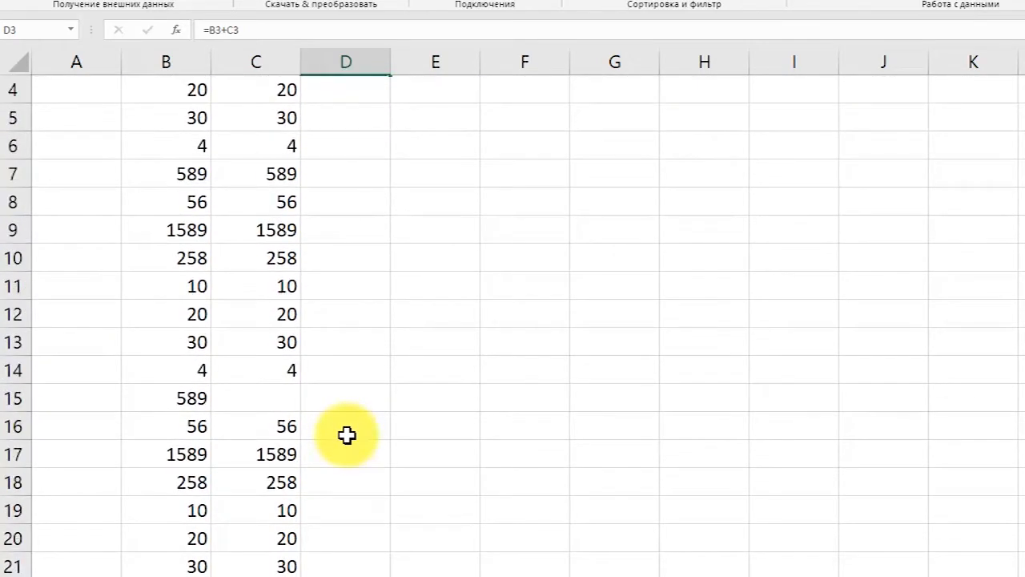
scroll(352, 321, up, 1)
scroll(355, 360, down, 4)
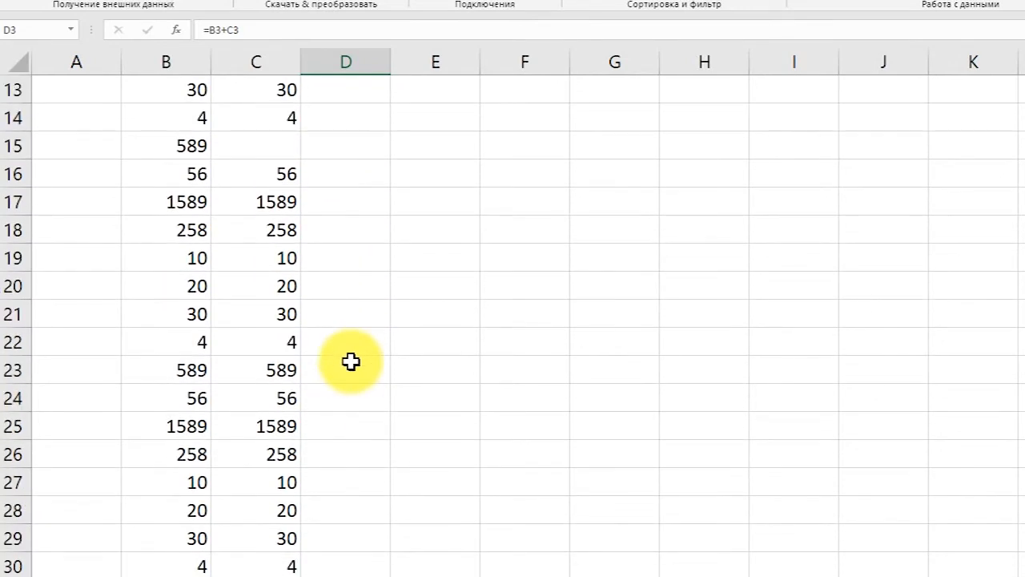
scroll(351, 361, up, 4)
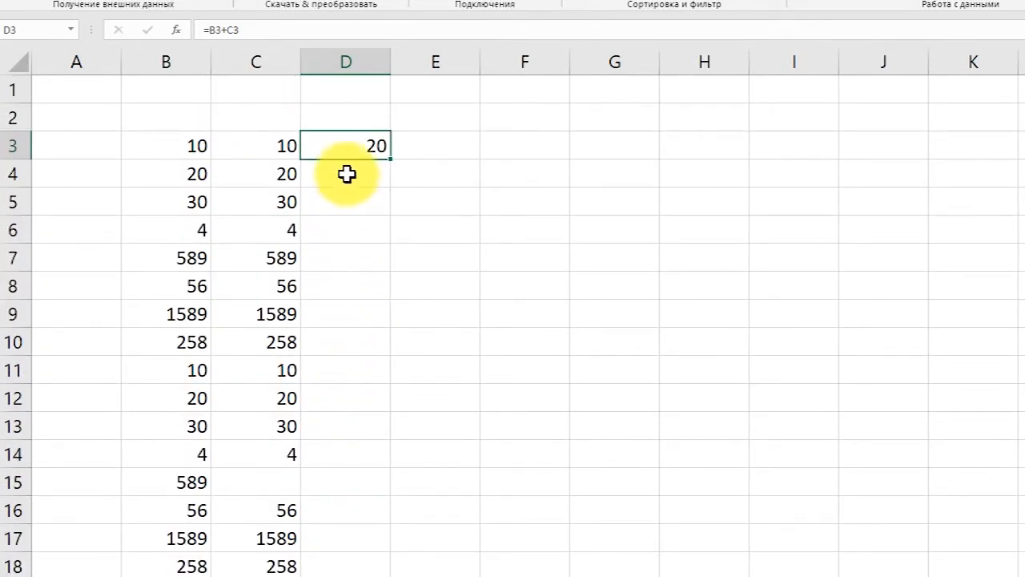
click(346, 173)
click(343, 258)
click(336, 176)
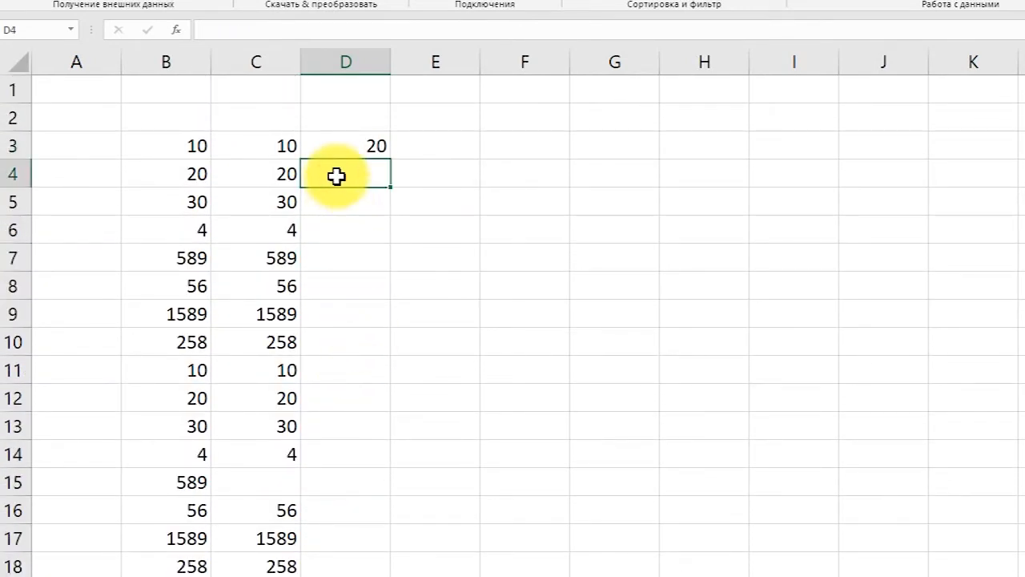
text(=)
click(178, 174)
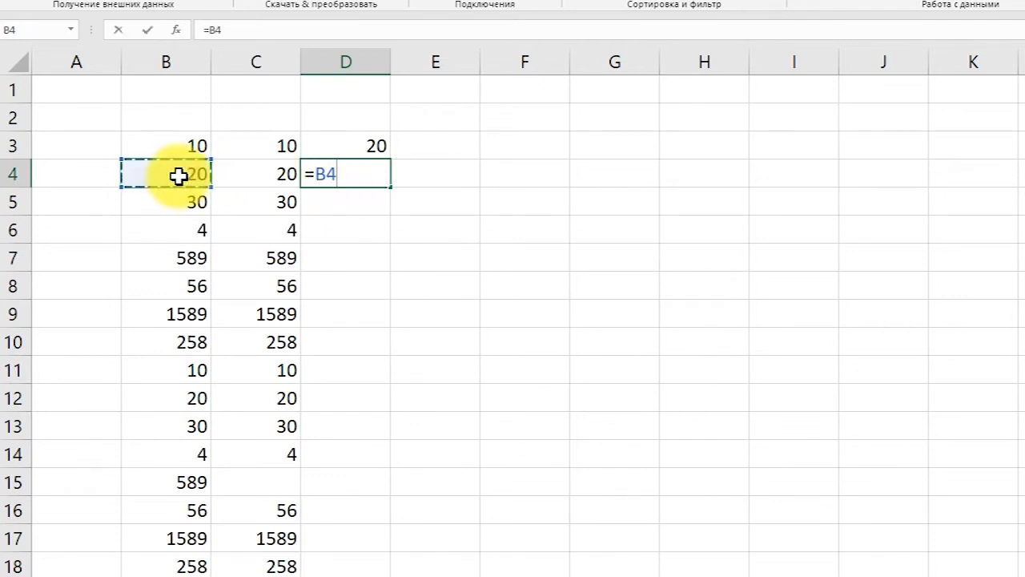
text(+)
click(253, 175)
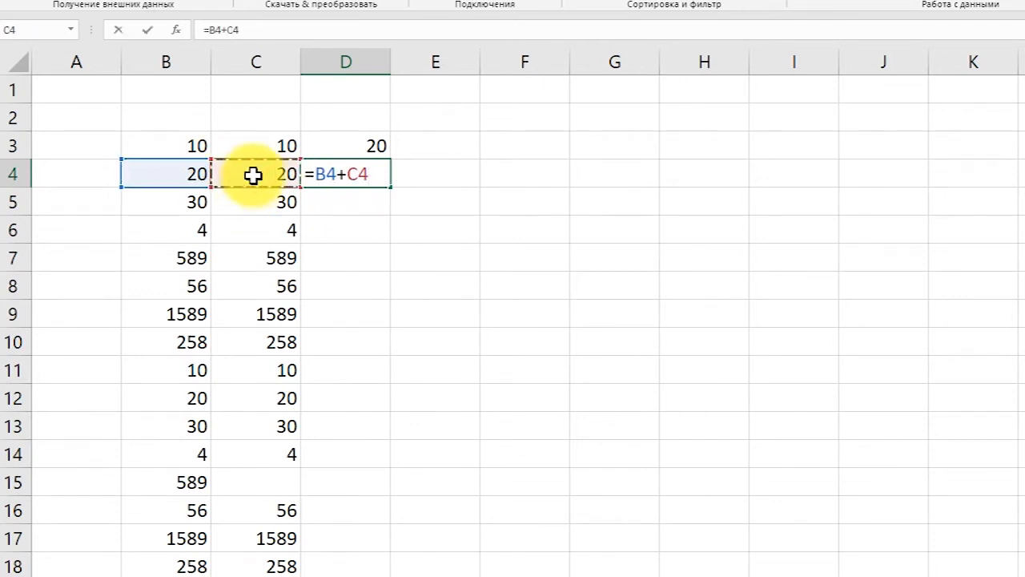
key(Return)
click(381, 258)
Fill the formulas from D3:D4 down to D11, and undo that fill
click(365, 144)
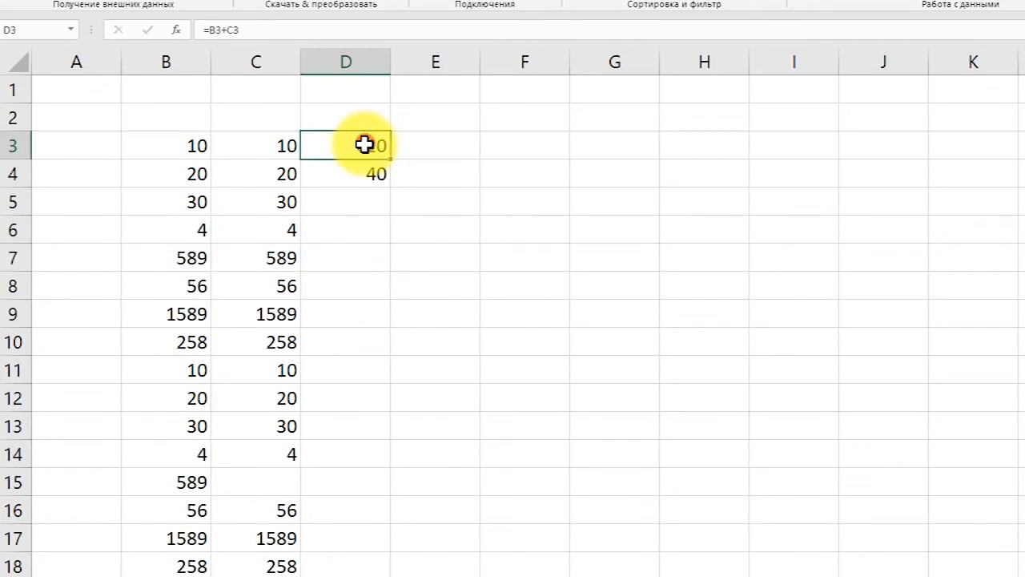
drag(365, 144, 363, 176)
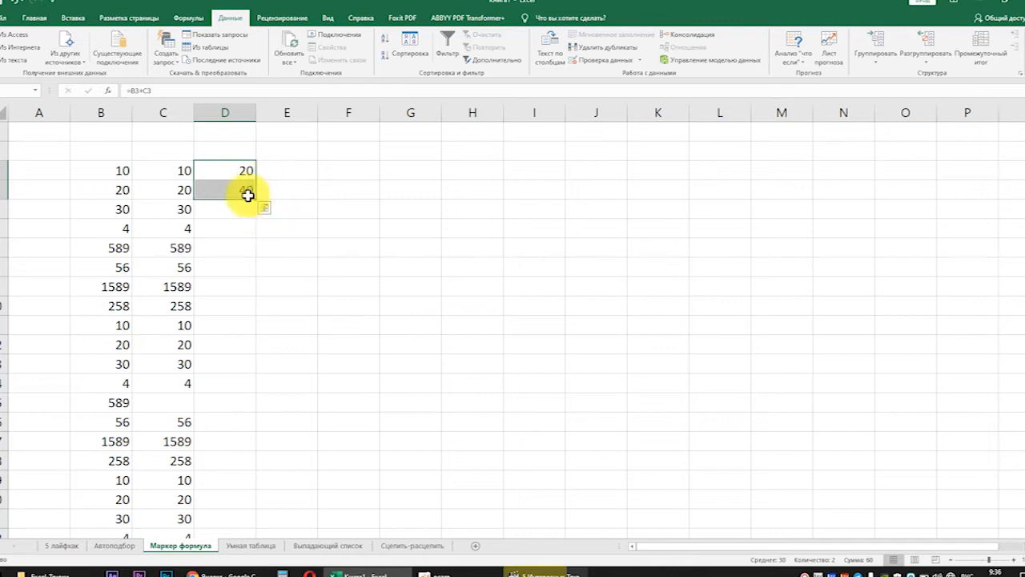
drag(256, 200, 257, 326)
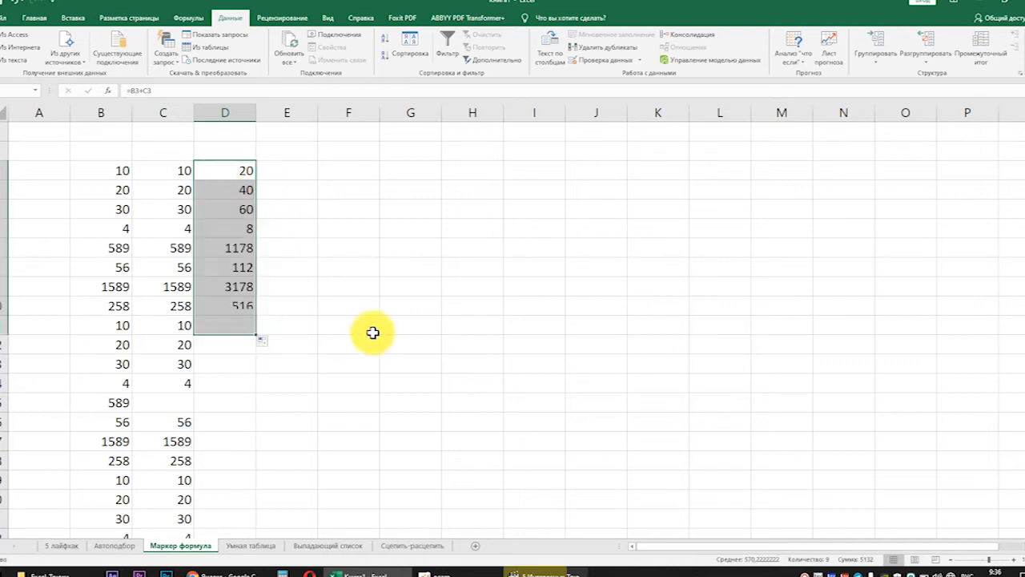
key(ctrl+z)
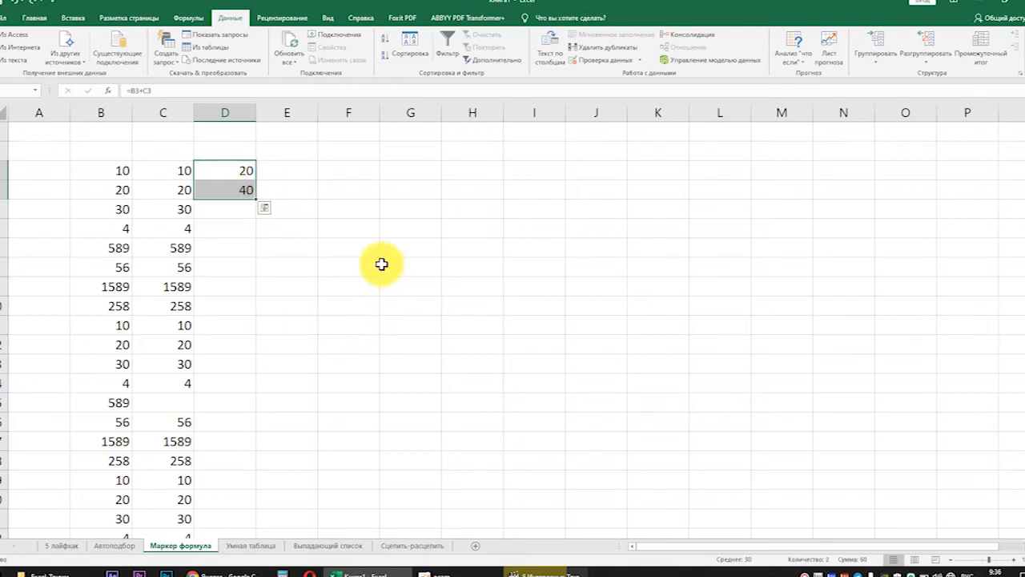
Clear the formula from cell D4
click(382, 266)
click(291, 175)
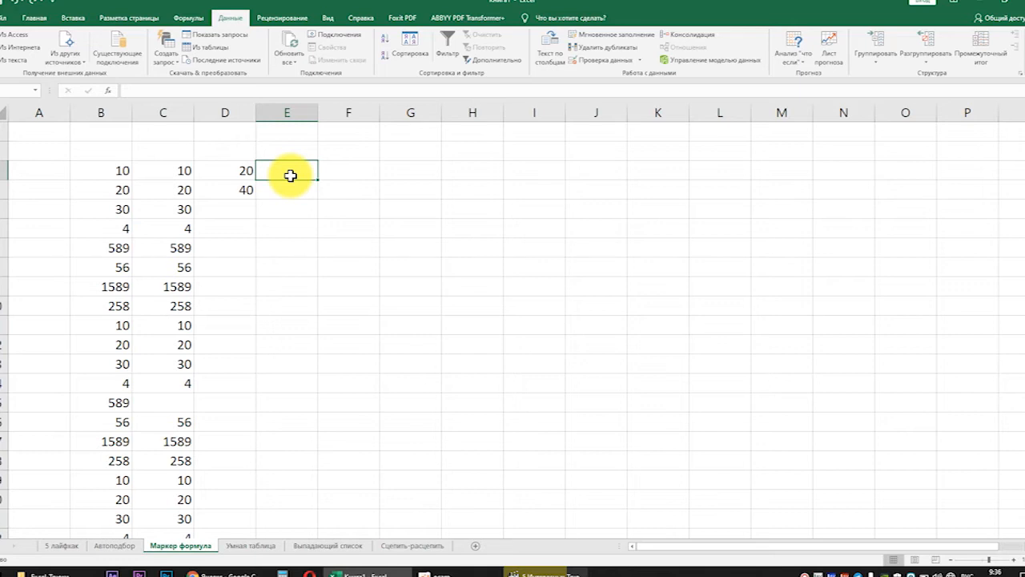
click(298, 226)
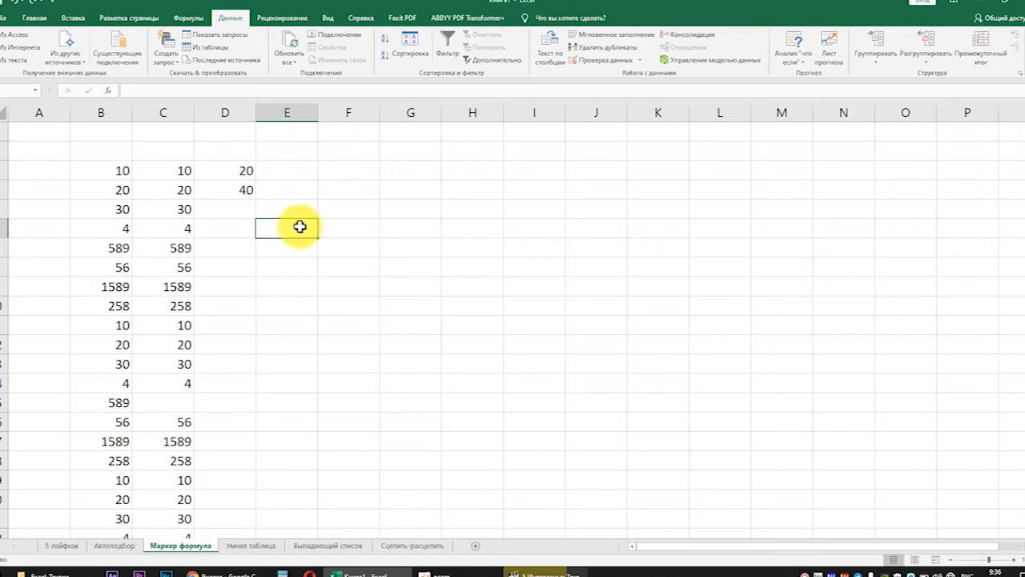
click(239, 189)
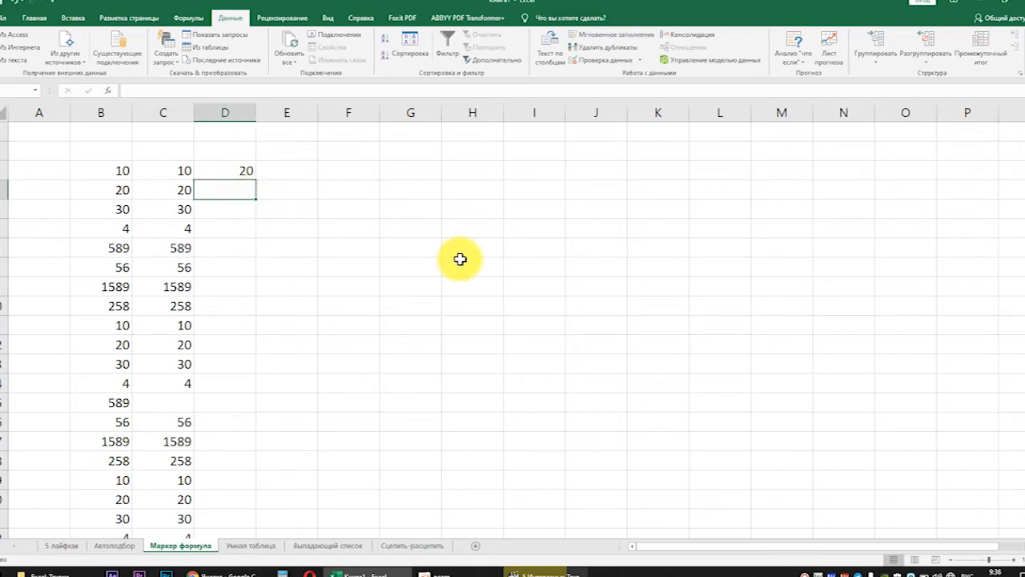
Auto-fill the formula in D3 down column D to the last row of data
click(392, 242)
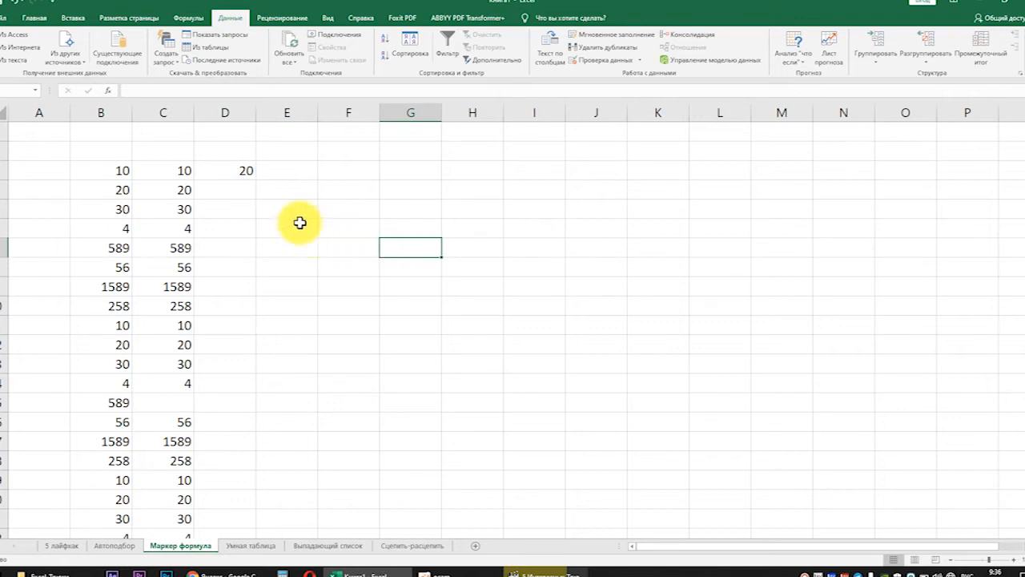
click(241, 174)
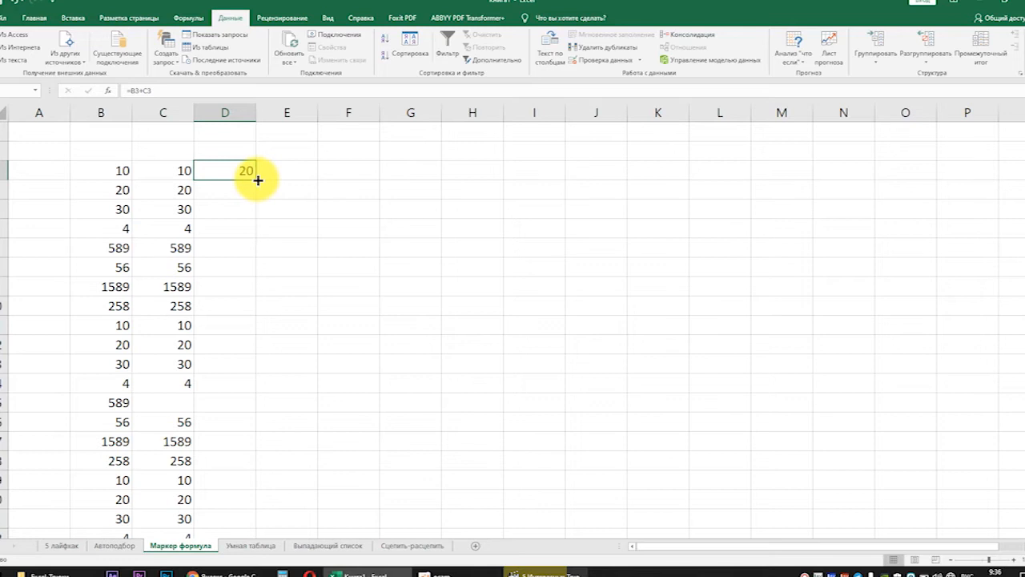
double_click(258, 180)
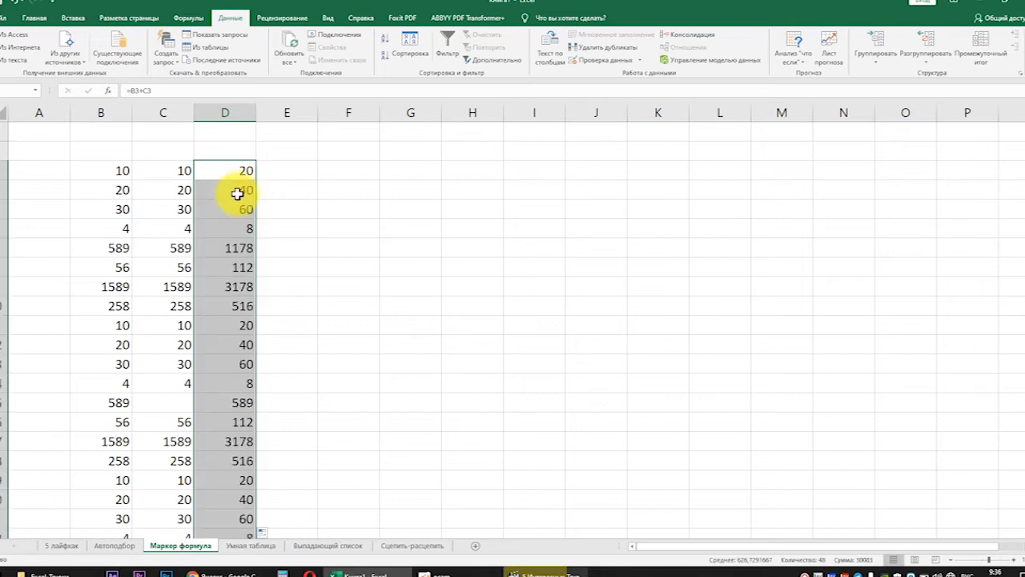
Review the filled sums down column D and check the formulas in its upper cells
scroll(240, 200, down, 2)
scroll(241, 292, up, 2)
scroll(241, 292, down, 13)
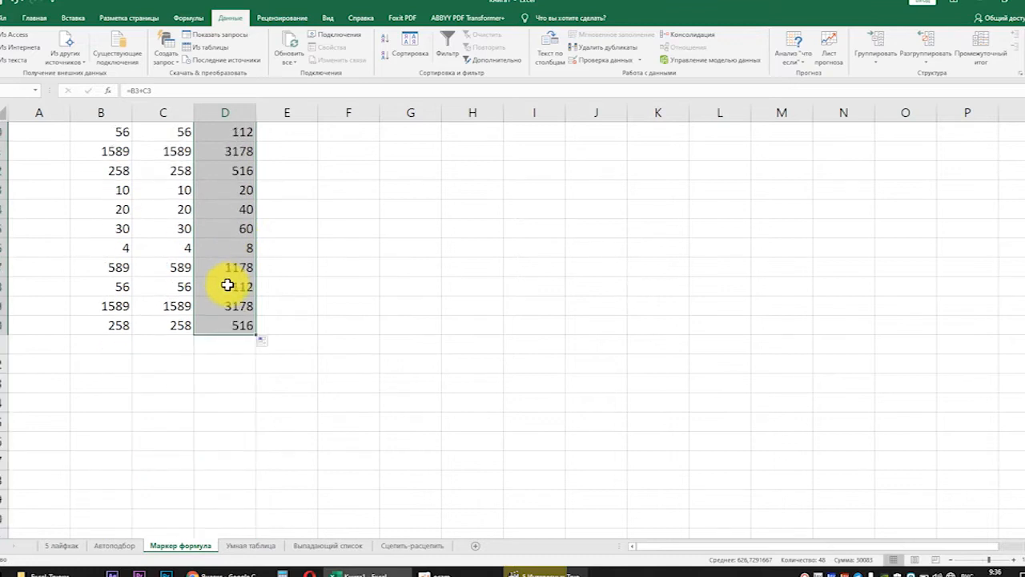
scroll(227, 285, down, 2)
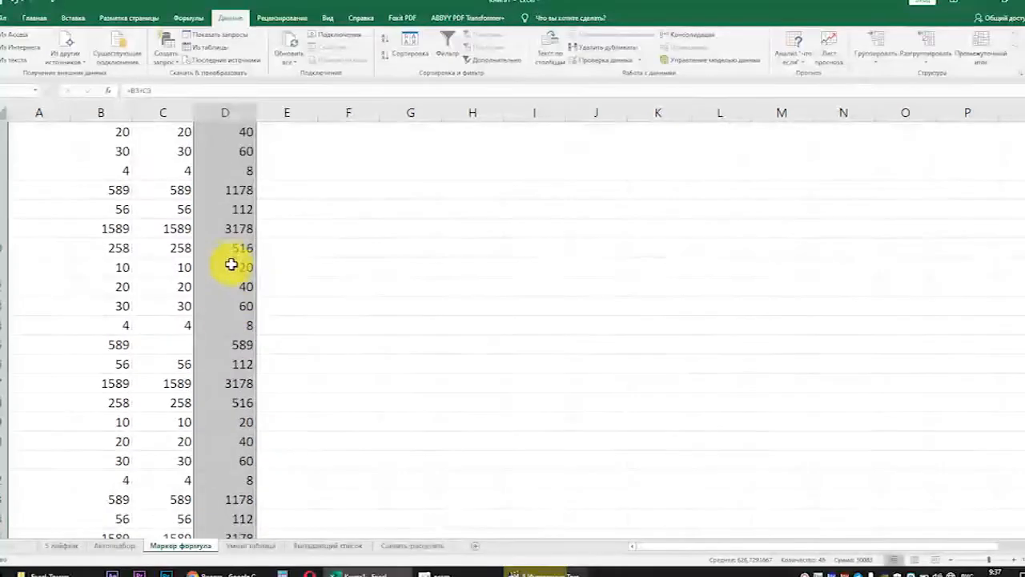
click(234, 252)
scroll(235, 248, up, 1)
click(234, 216)
scroll(232, 272, down, 2)
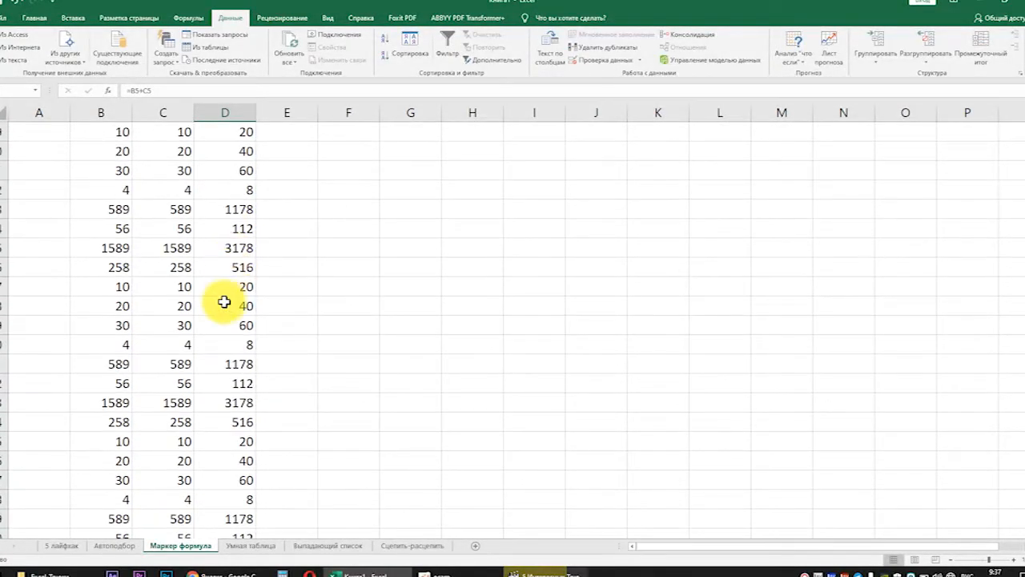
Check the filled formulas in several more cells down column D
scroll(224, 302, up, 12)
click(225, 292)
click(229, 366)
click(224, 424)
click(232, 480)
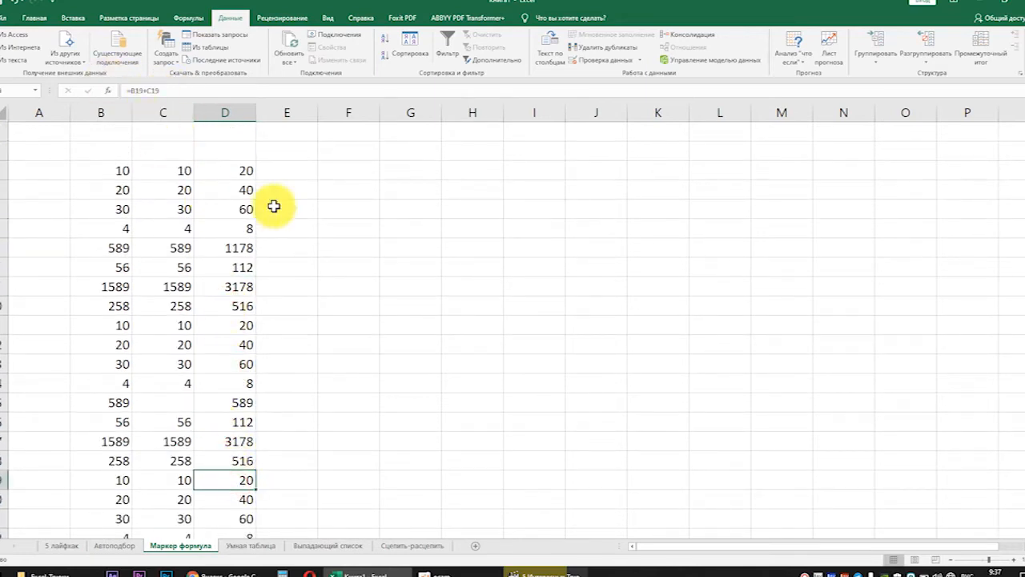
click(338, 250)
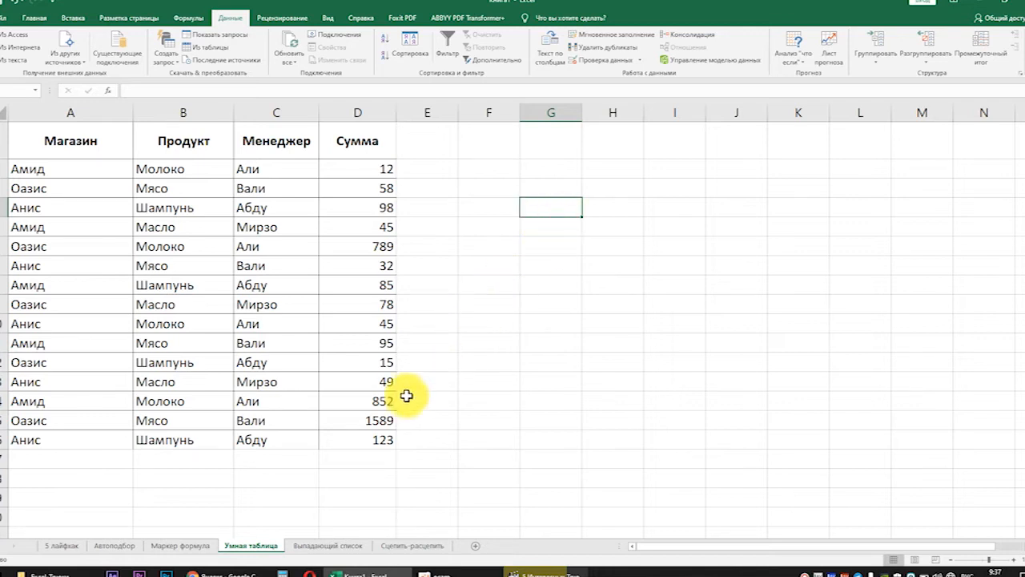
Examine the store, product, manager and amount data in the plain range on the Умная таблица sheet
click(92, 441)
drag(92, 440, 327, 142)
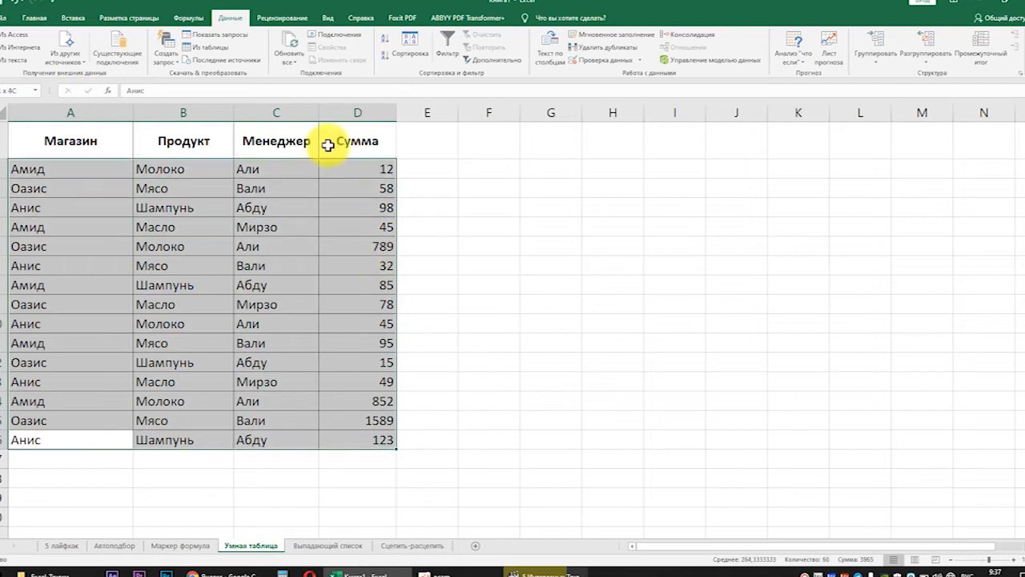
click(529, 264)
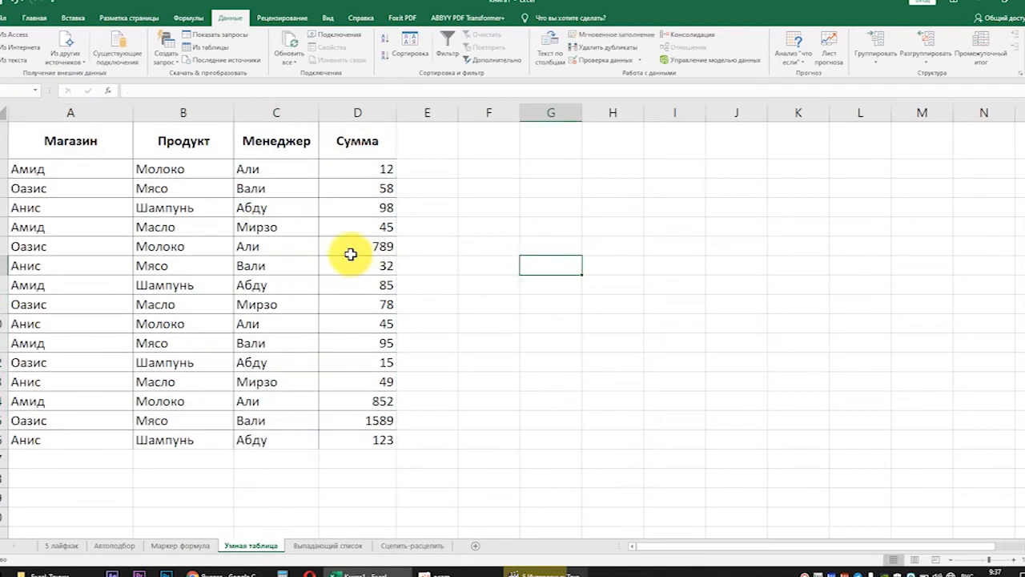
click(472, 227)
click(513, 298)
drag(75, 169, 66, 226)
drag(158, 187, 164, 265)
drag(264, 167, 268, 265)
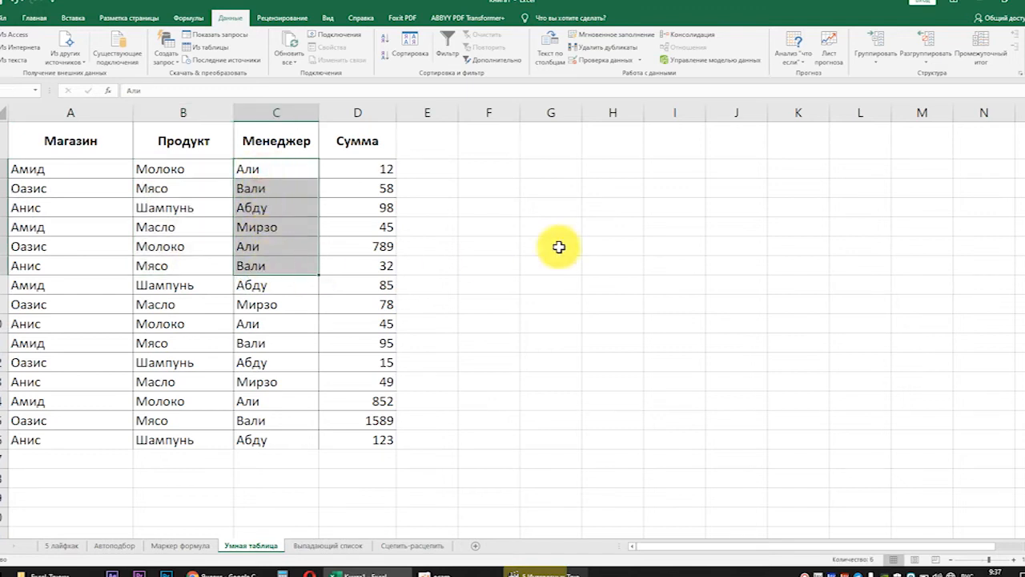
click(577, 267)
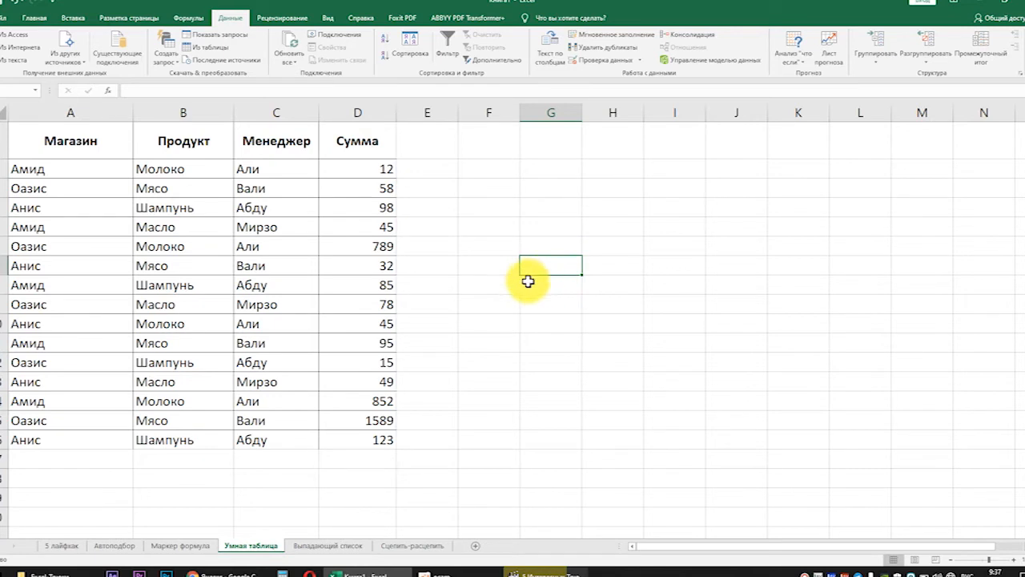
click(78, 174)
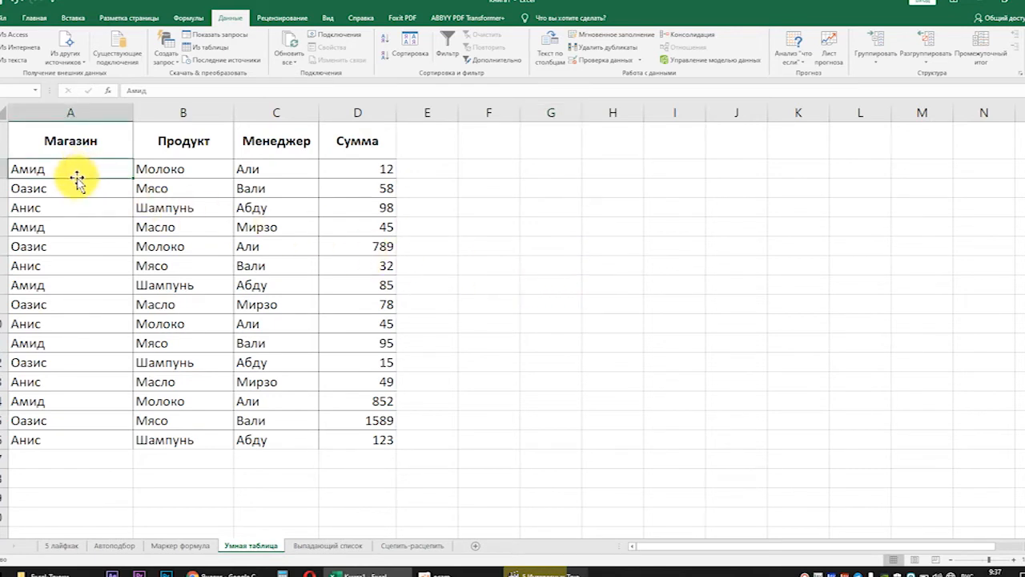
click(165, 170)
click(170, 224)
click(184, 285)
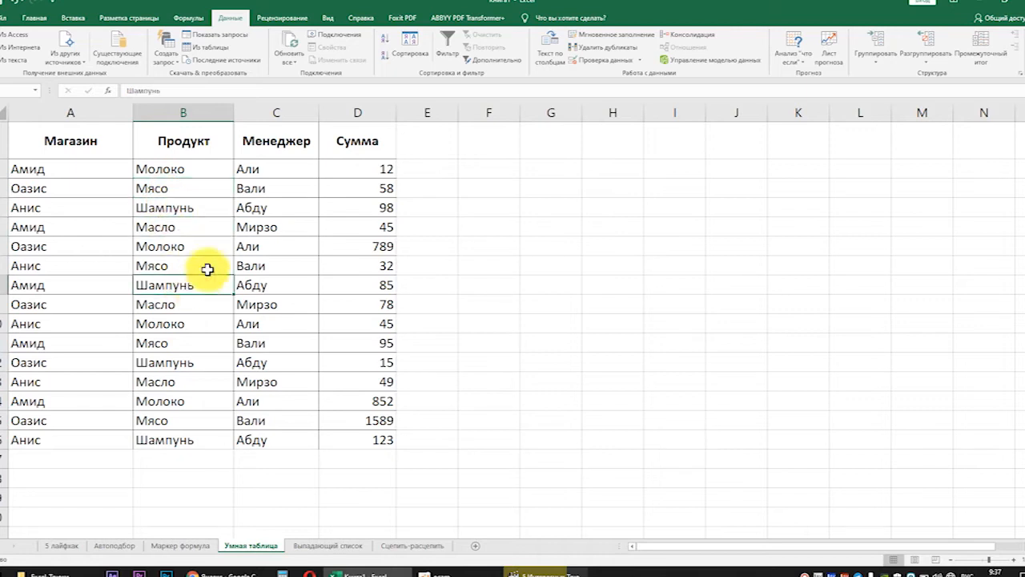
click(292, 168)
click(280, 305)
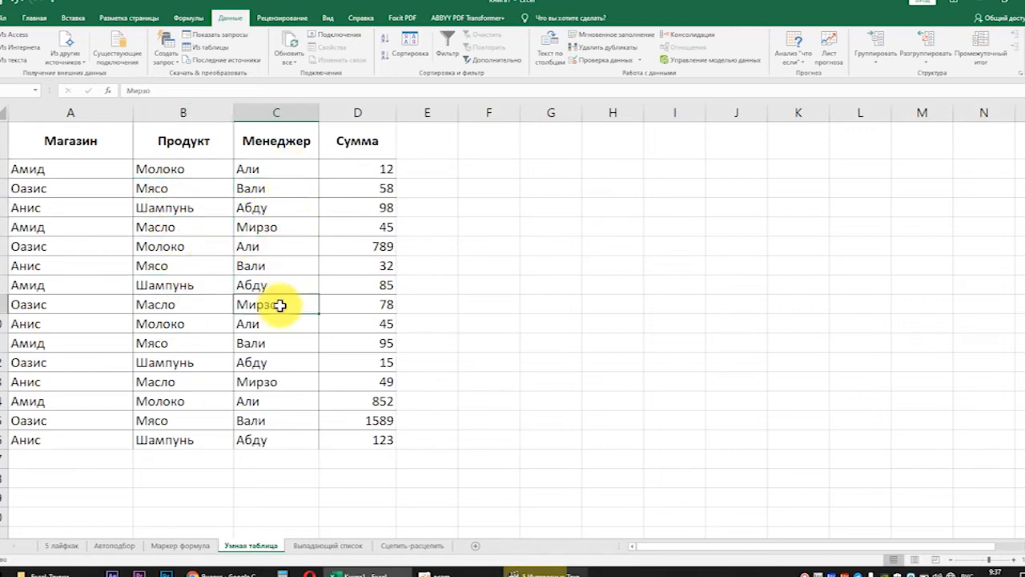
click(287, 440)
Format the range A1:D16 as a table with headers, using the light style with a solid orange header row
drag(56, 136, 346, 439)
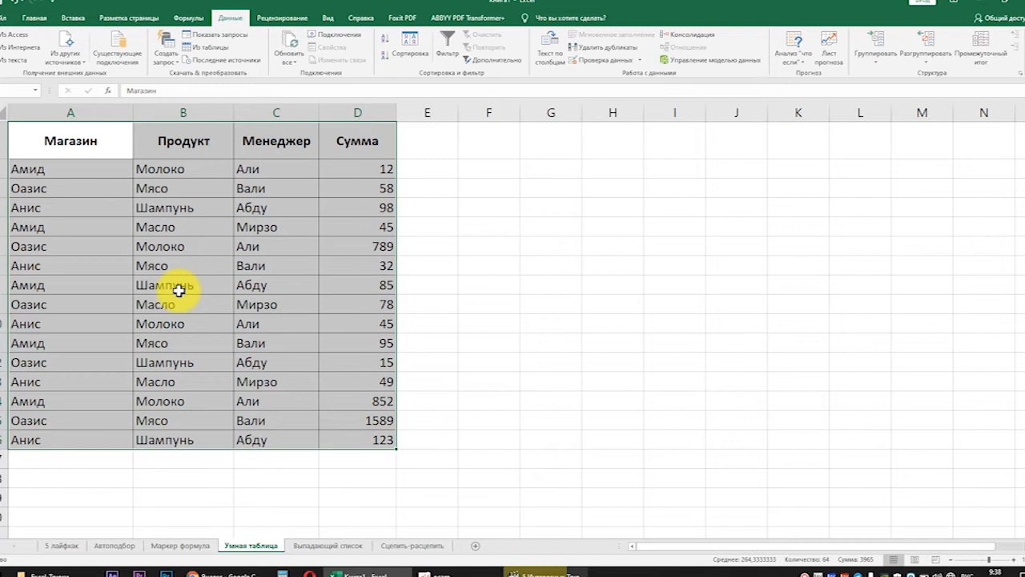
click(34, 17)
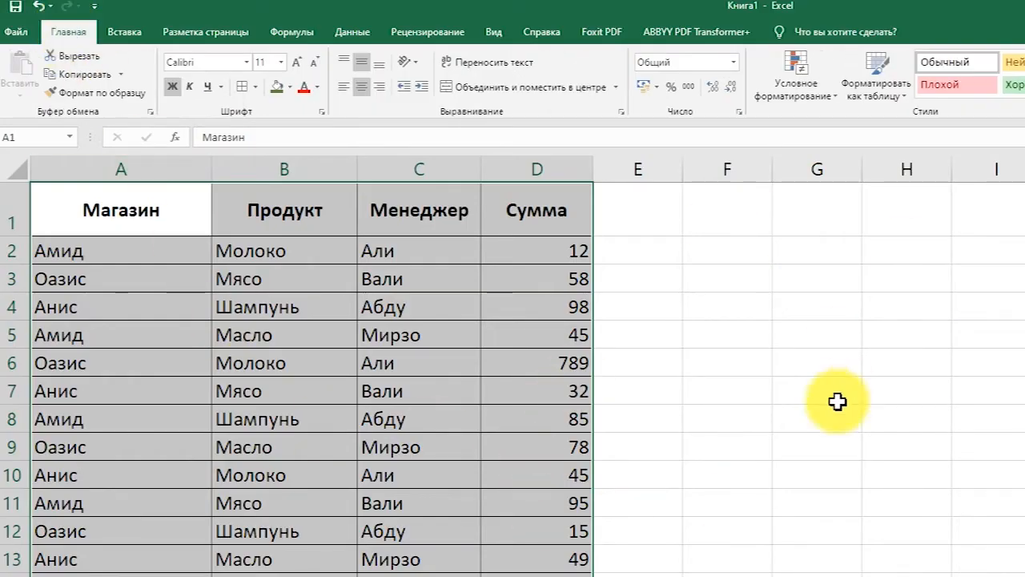
click(909, 107)
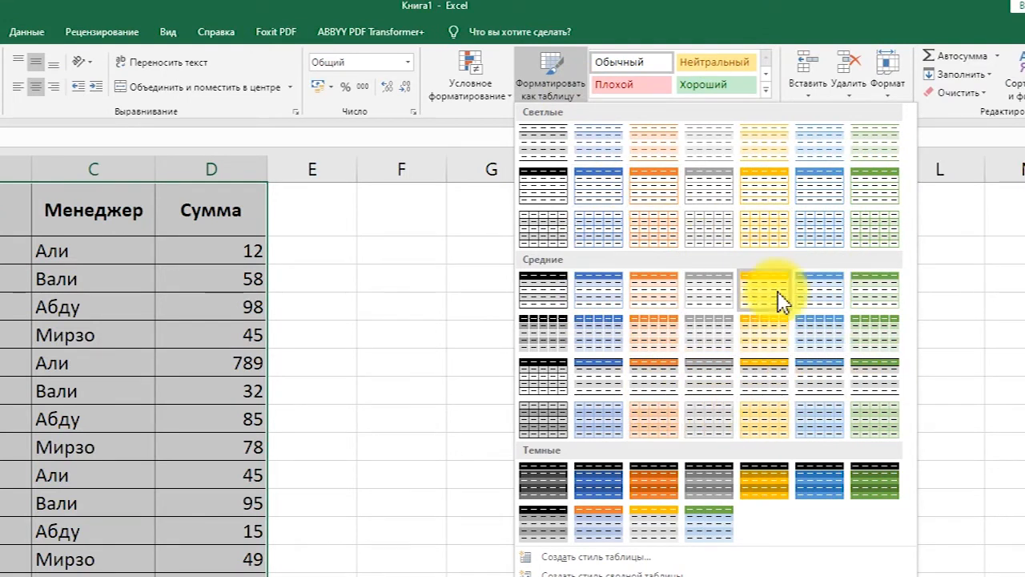
click(658, 192)
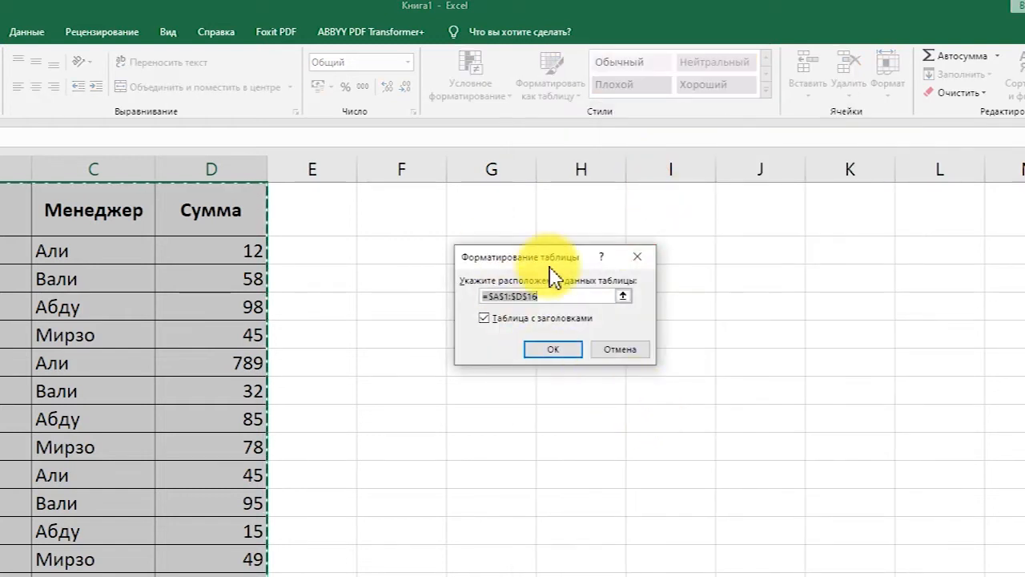
mouse_move(541, 268)
mouse_down()
mouse_move(535, 380)
mouse_move(553, 313)
mouse_move(531, 282)
mouse_up()
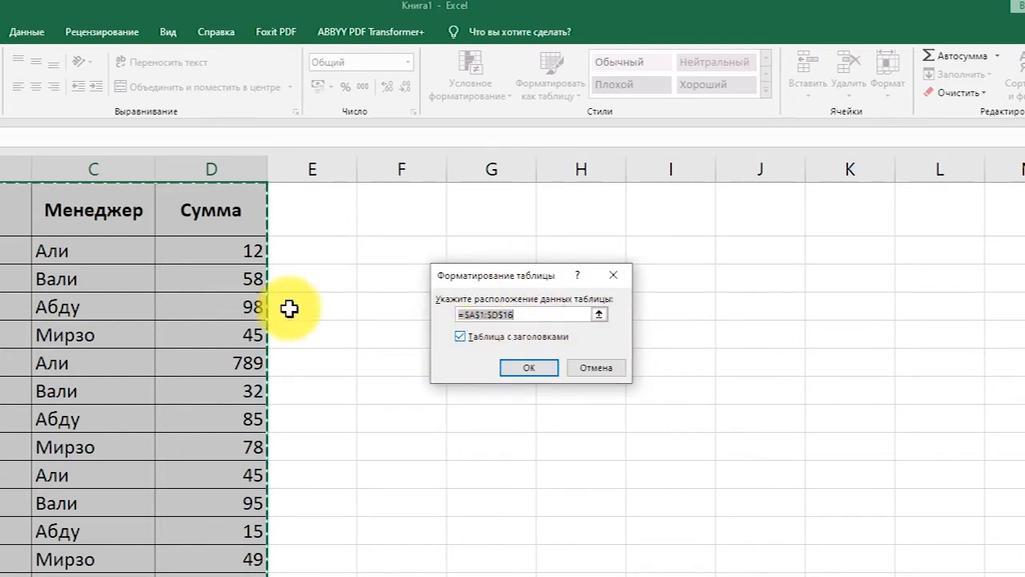
click(530, 368)
click(364, 413)
click(230, 276)
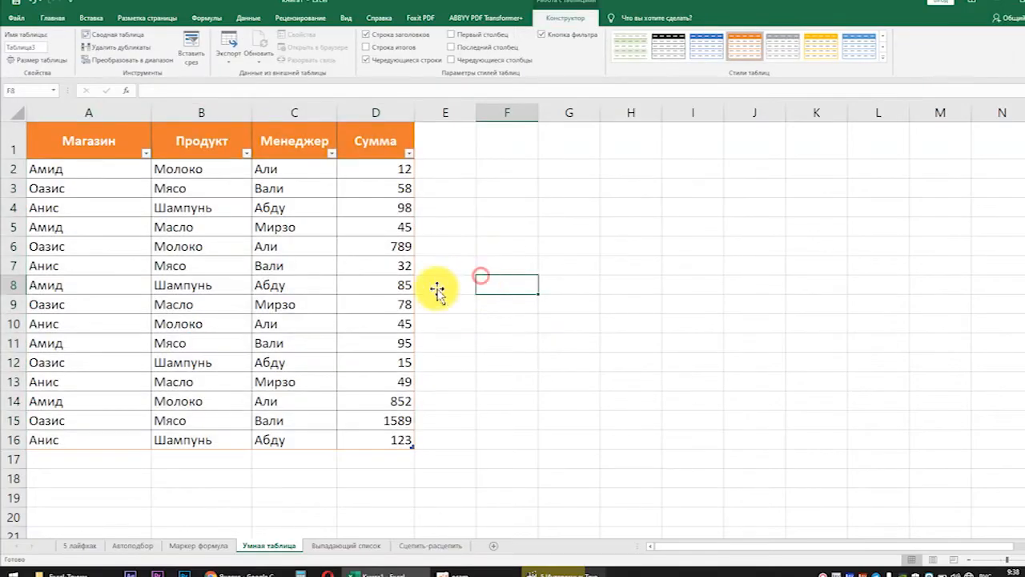
Look over the formatted table and preview the blue table style on it
click(104, 246)
click(272, 260)
click(345, 361)
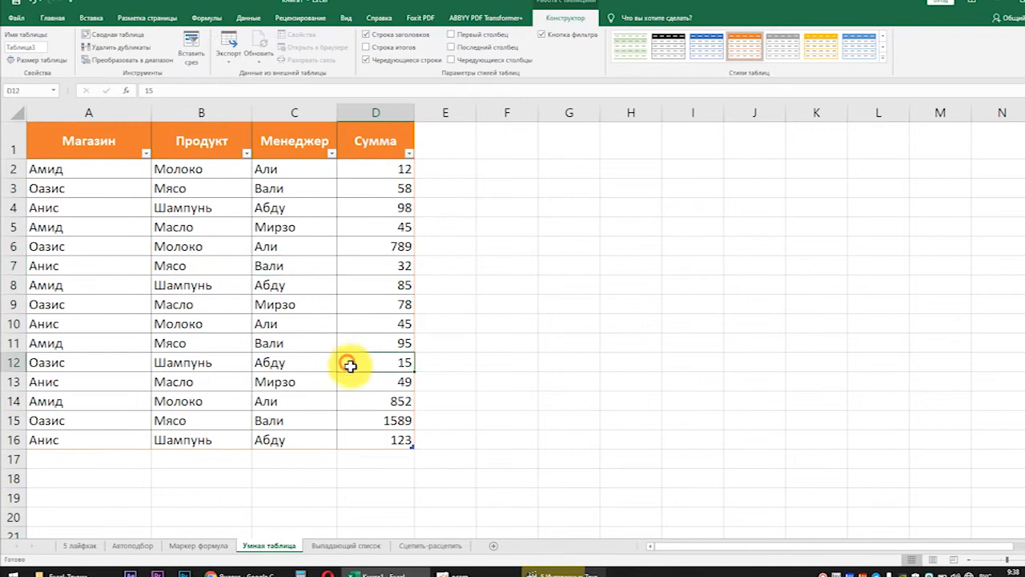
click(245, 270)
drag(114, 150, 380, 435)
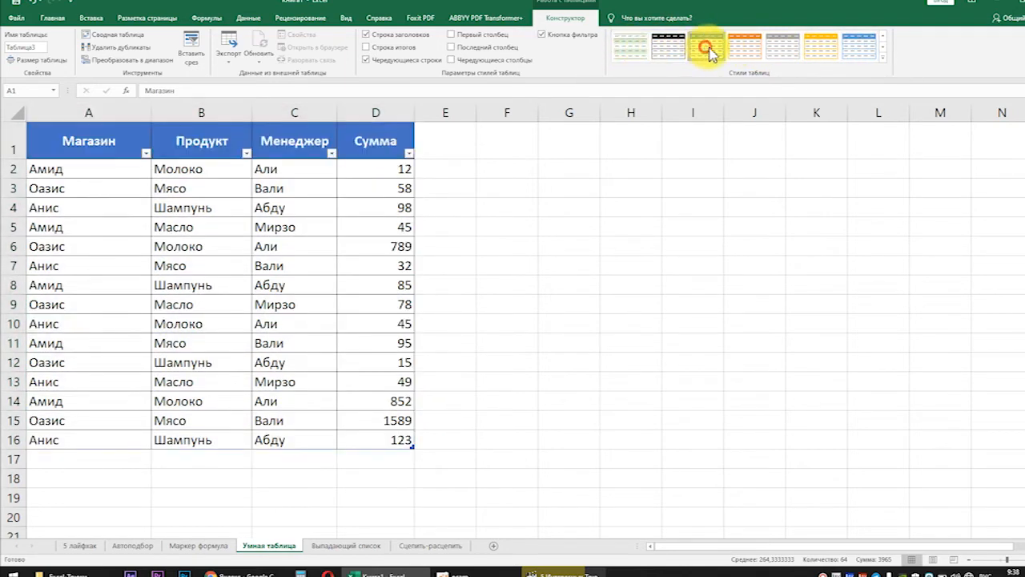
click(659, 250)
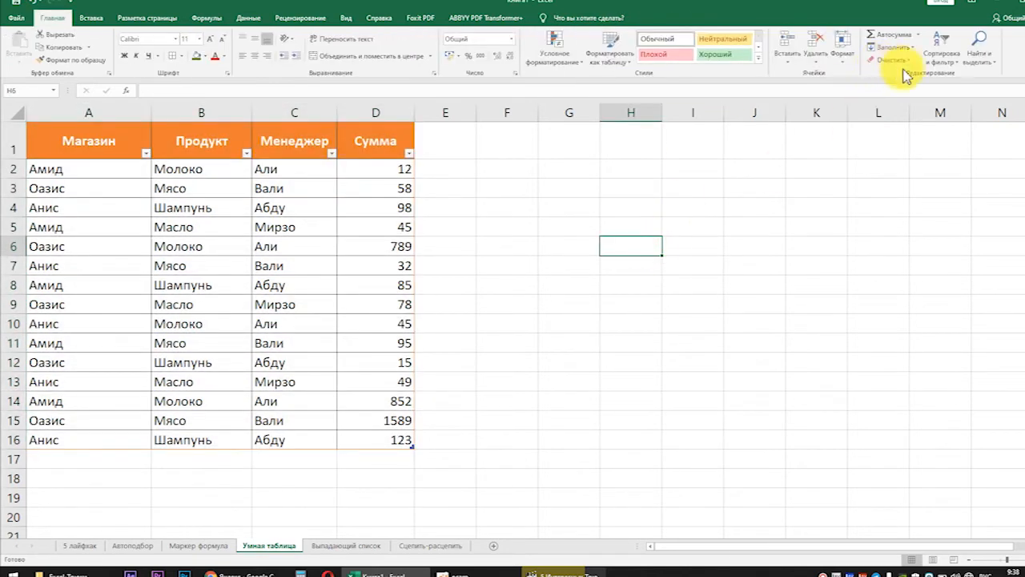
Compare which table design tools are offered for a cell inside the table and for one outside it
click(308, 283)
click(207, 254)
click(514, 262)
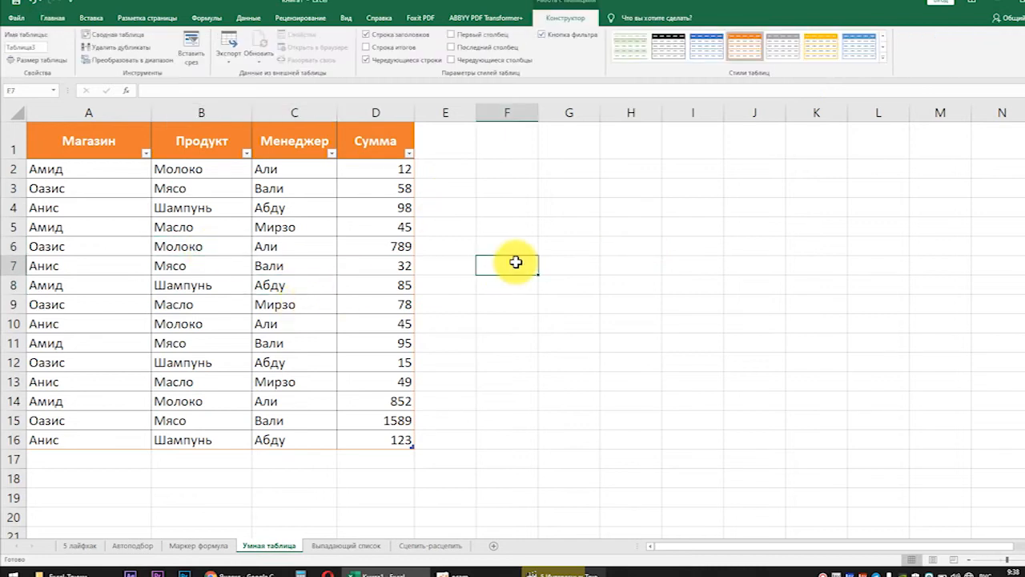
click(198, 266)
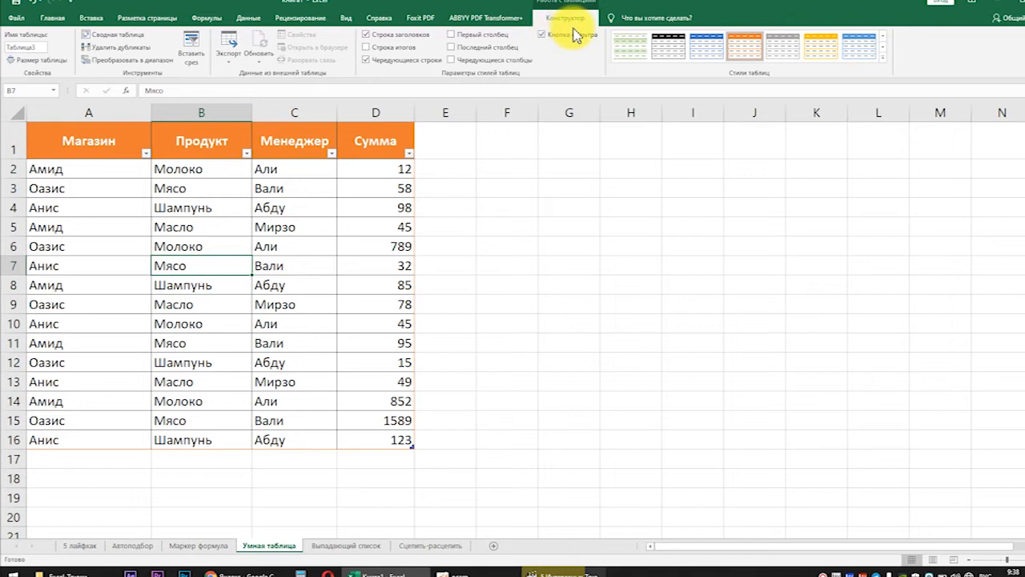
click(580, 206)
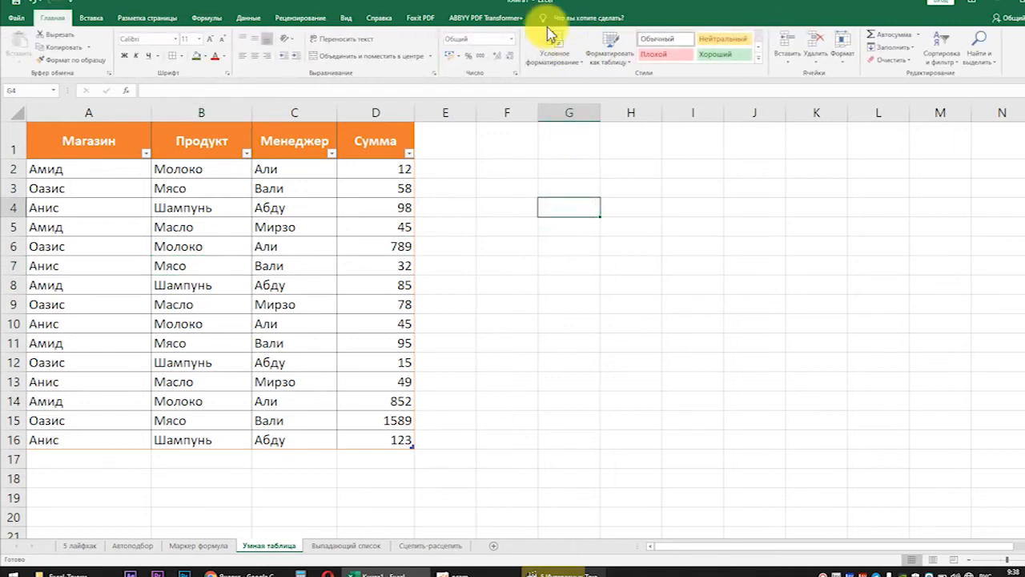
click(179, 244)
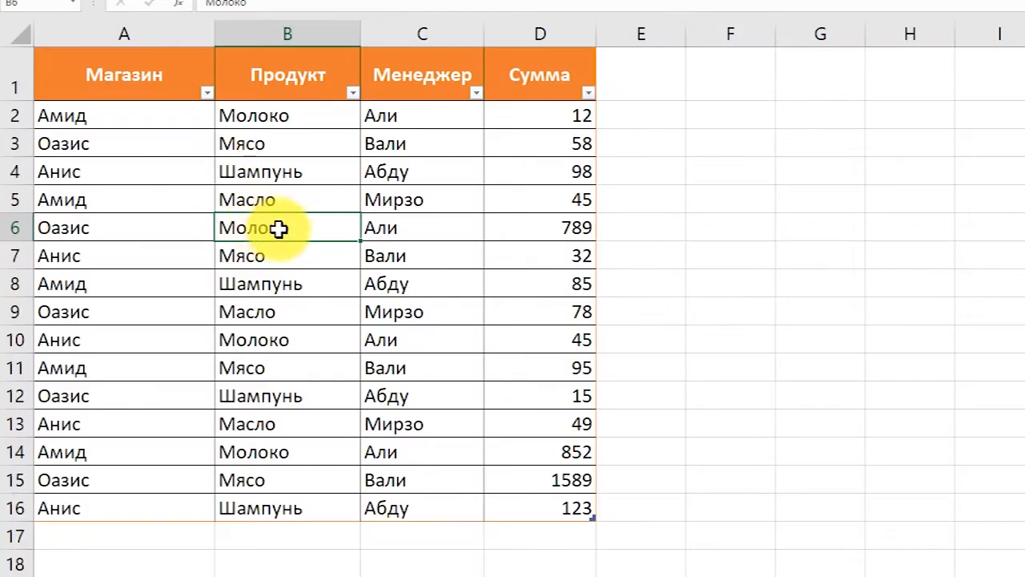
Filter the Магазин column to show only the Амид rows
click(207, 93)
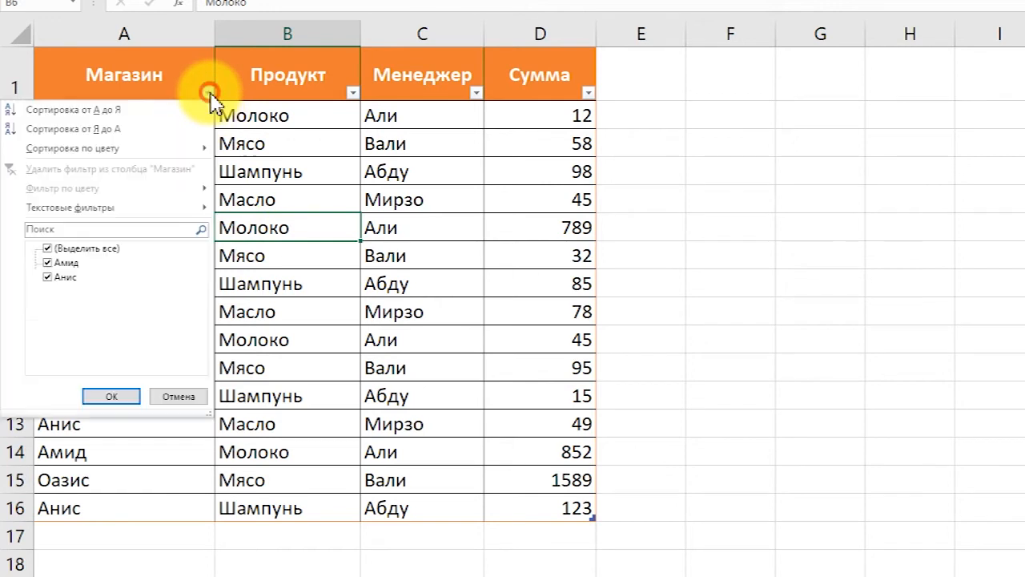
click(77, 248)
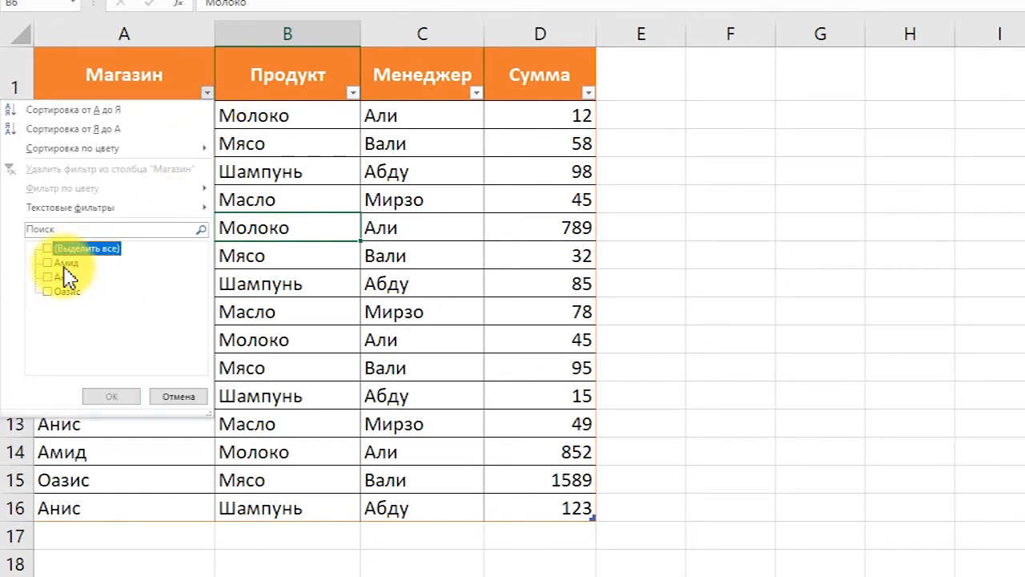
click(66, 263)
click(110, 396)
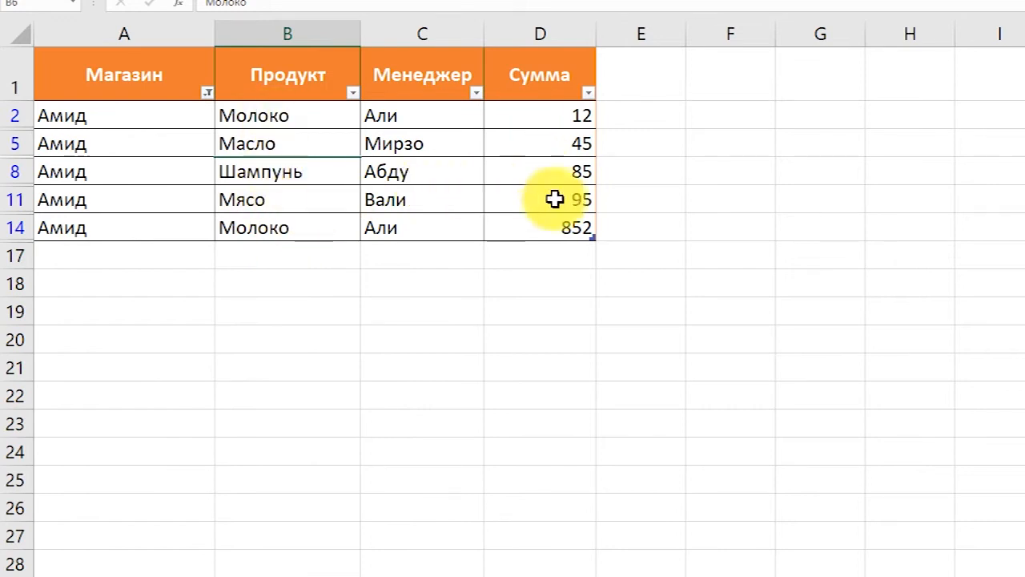
Show all stores again in the Магазин column's filter
click(207, 93)
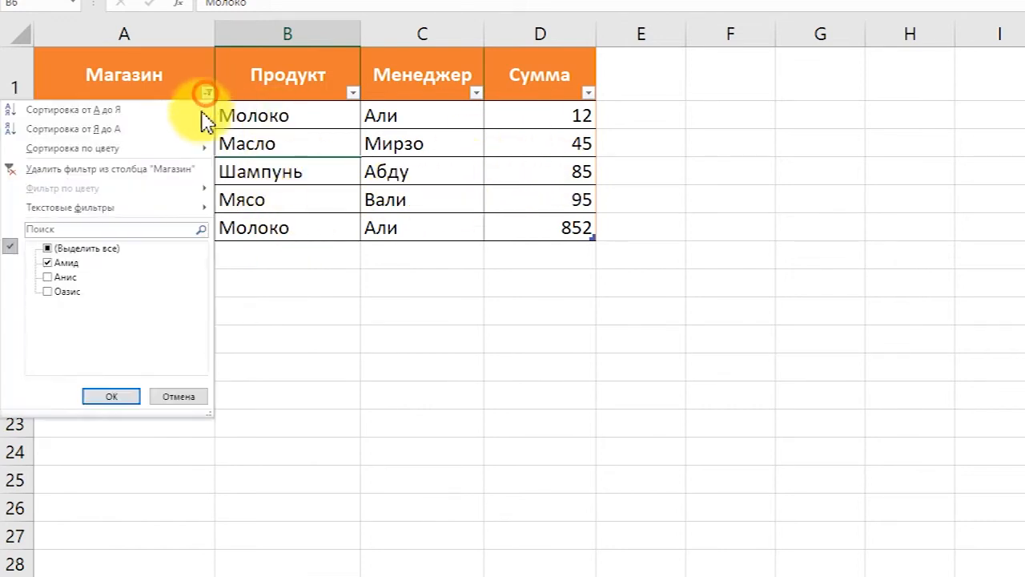
click(48, 249)
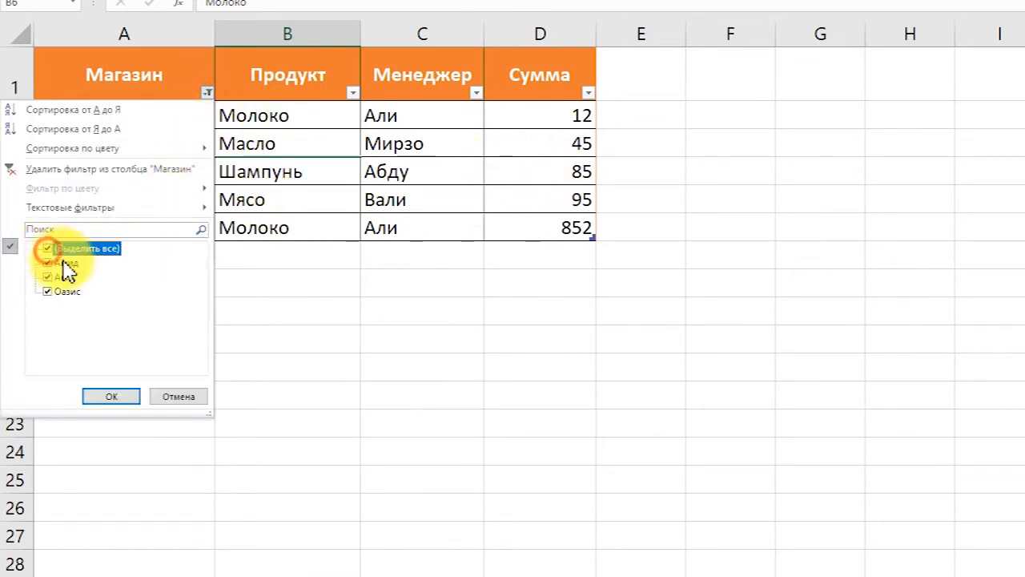
click(103, 395)
click(266, 287)
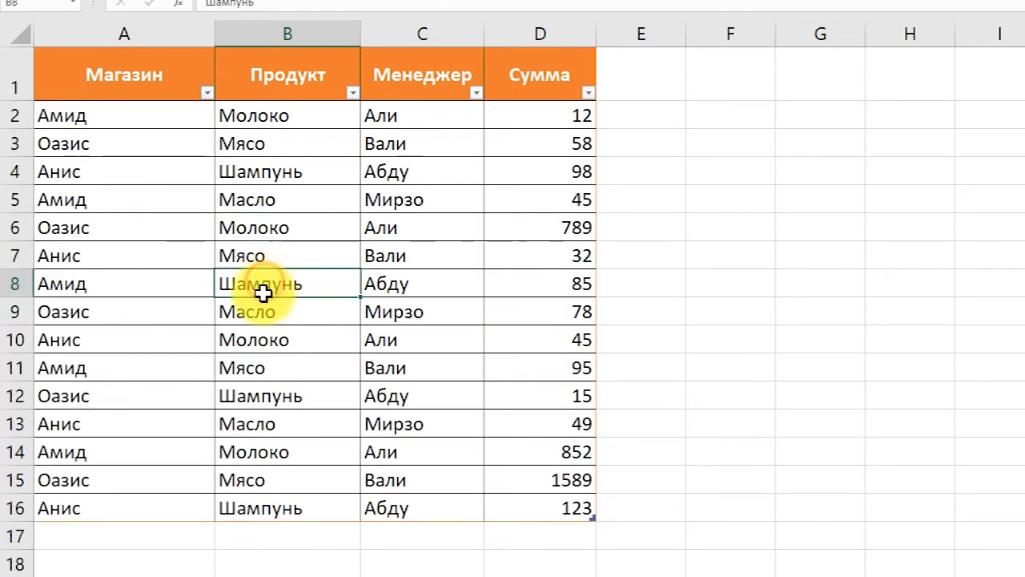
Add a total row (Строка итогов) to the table
click(406, 337)
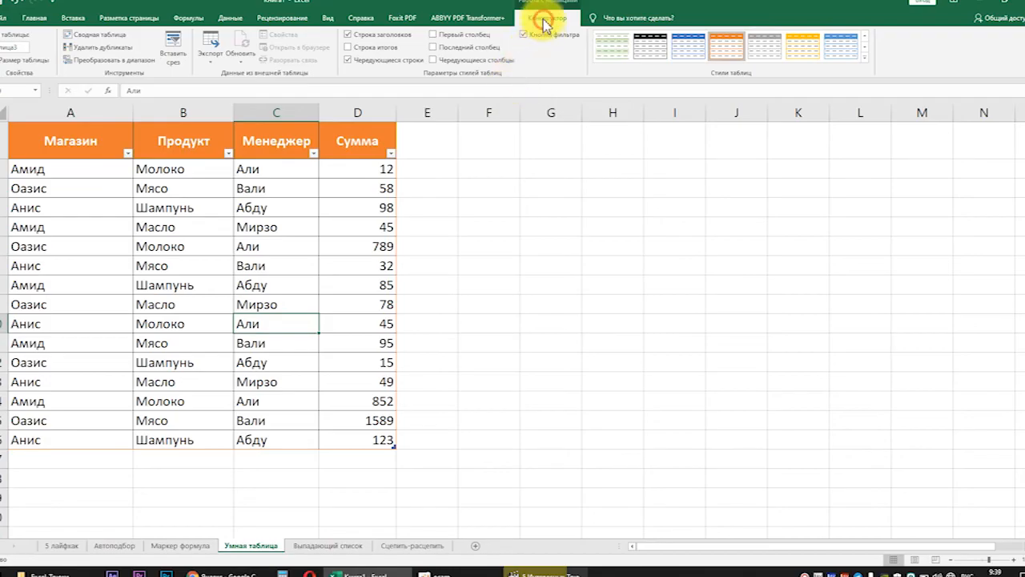
click(378, 49)
click(57, 460)
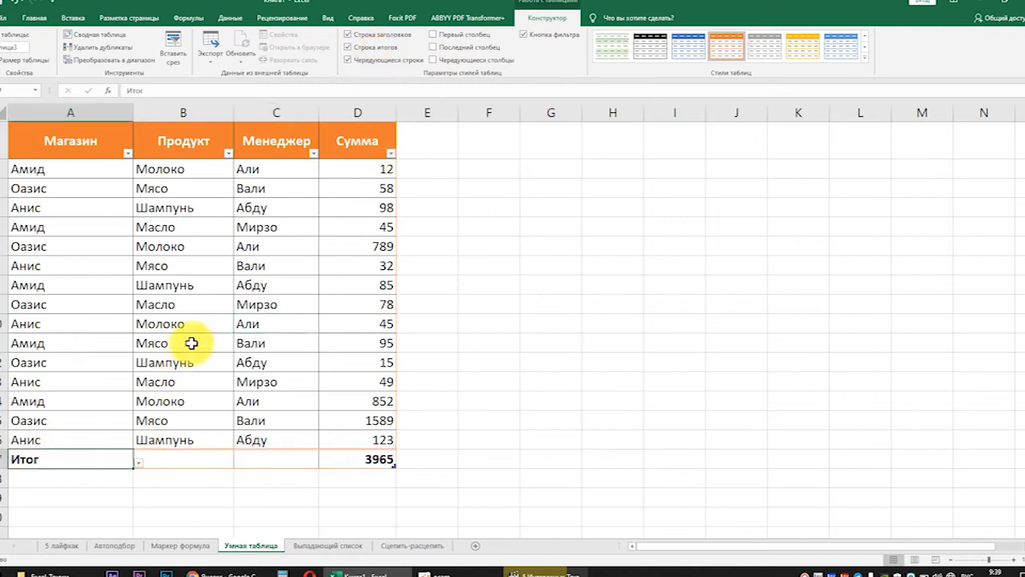
click(188, 349)
click(275, 325)
click(339, 288)
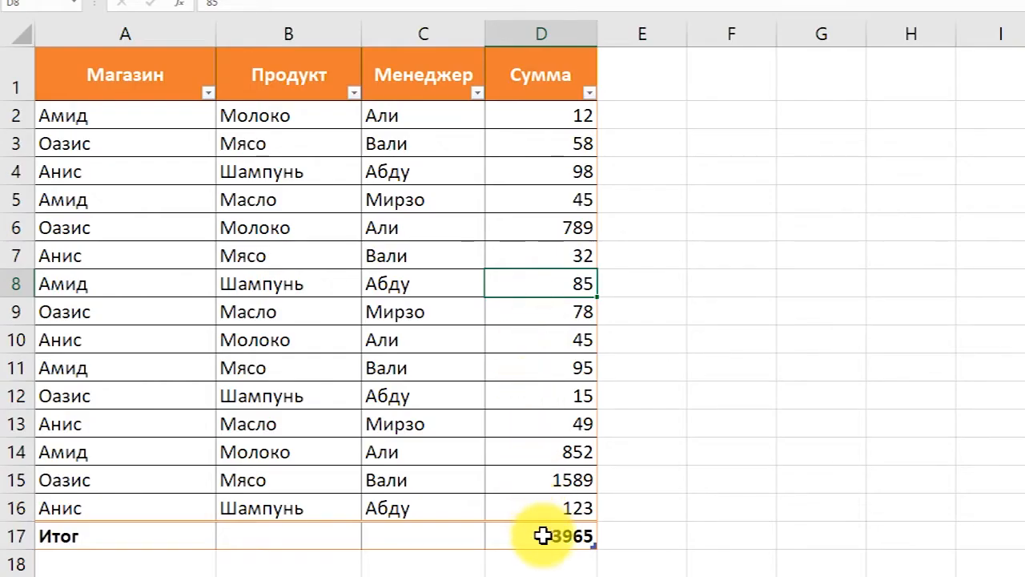
Change the total function of the Сумма column in D17 to Максимум, and finally to Минимум
click(543, 536)
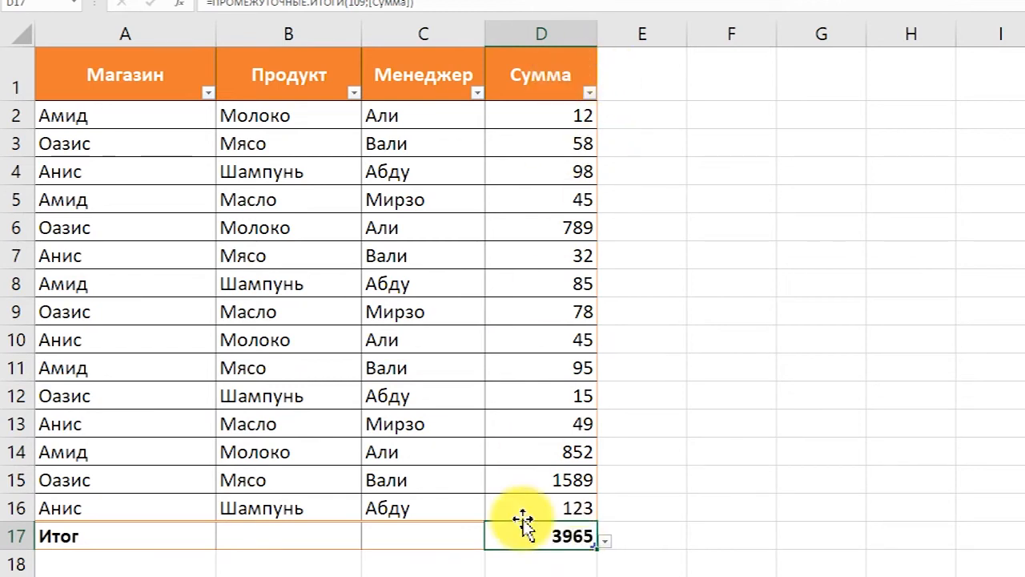
click(607, 543)
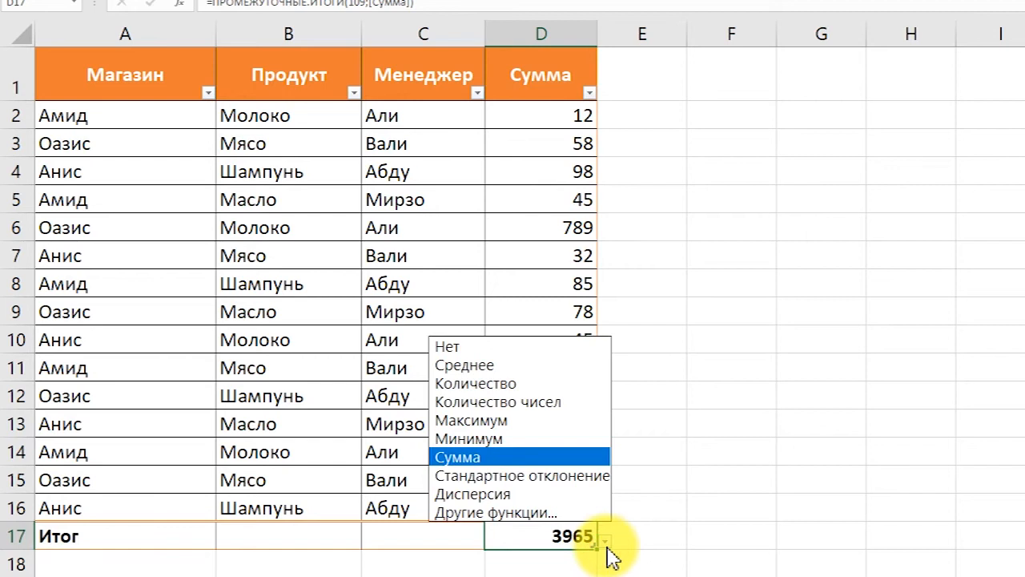
click(542, 418)
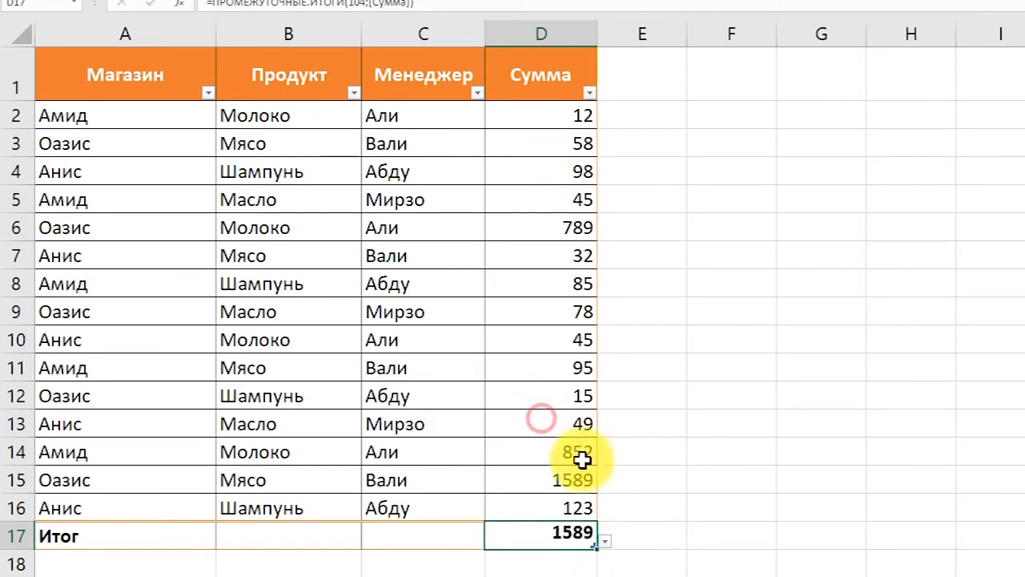
click(608, 545)
click(520, 439)
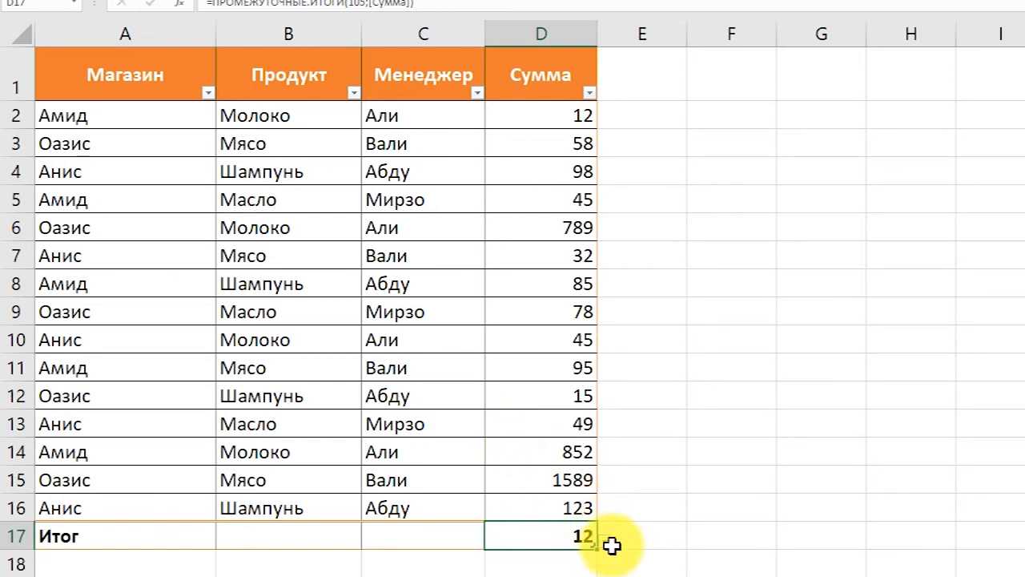
Change the total function of the Сумма column in D17 to Среднее, and finally to Сумма
click(607, 542)
click(520, 368)
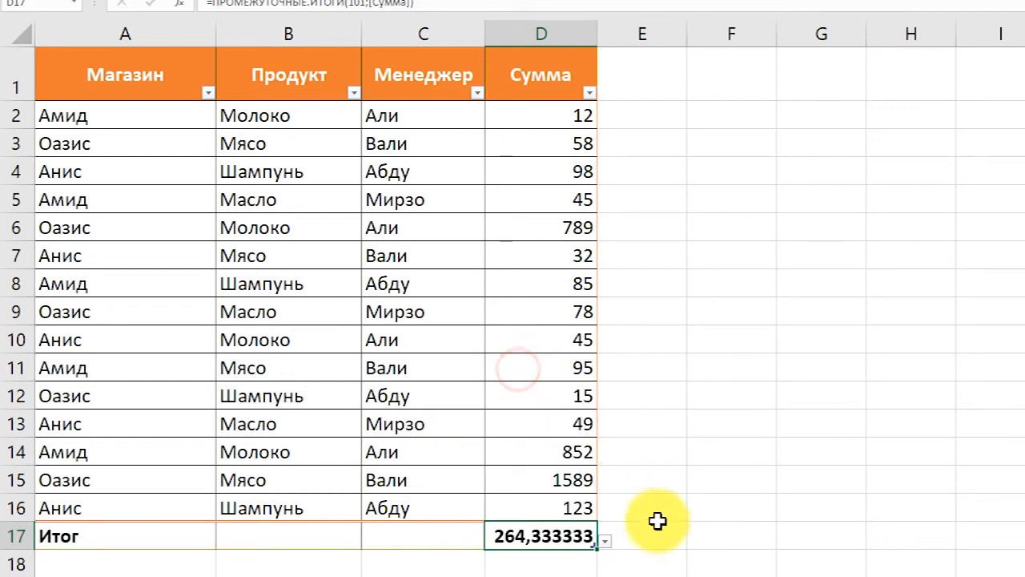
click(607, 542)
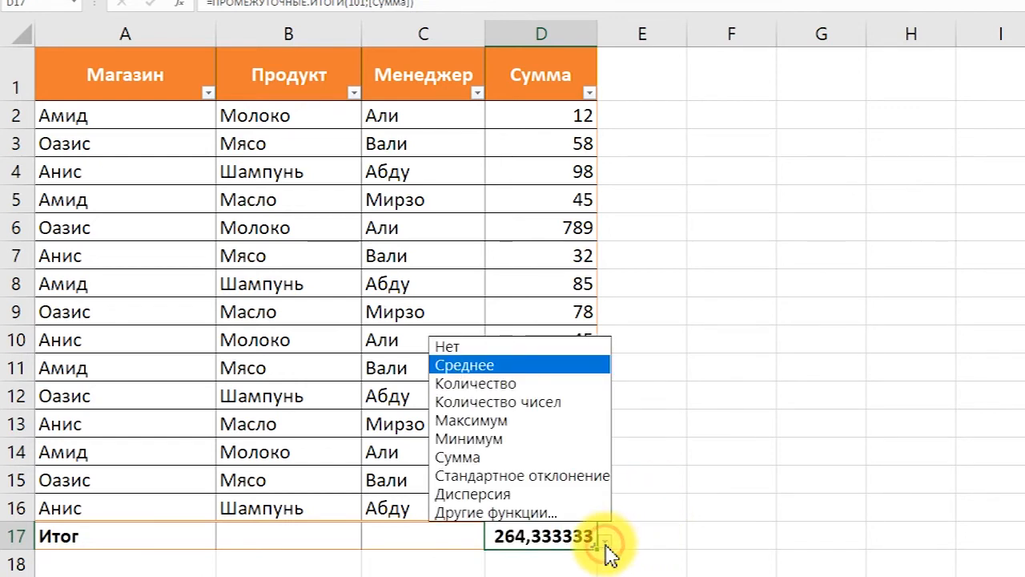
click(516, 456)
click(653, 448)
click(327, 334)
click(268, 204)
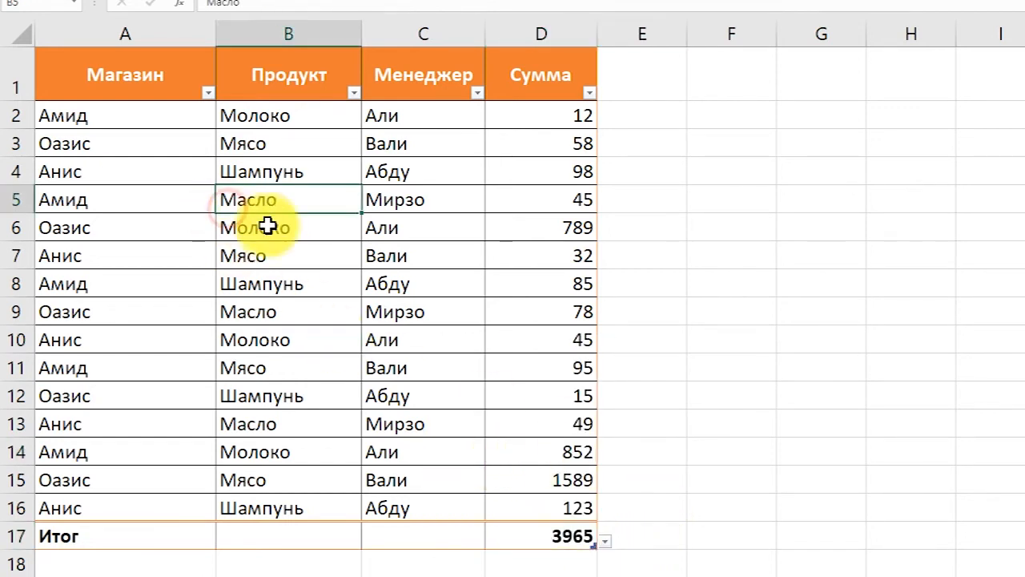
Filter the Магазин column to show only the Анис rows and select the Сумма total in D17
click(208, 93)
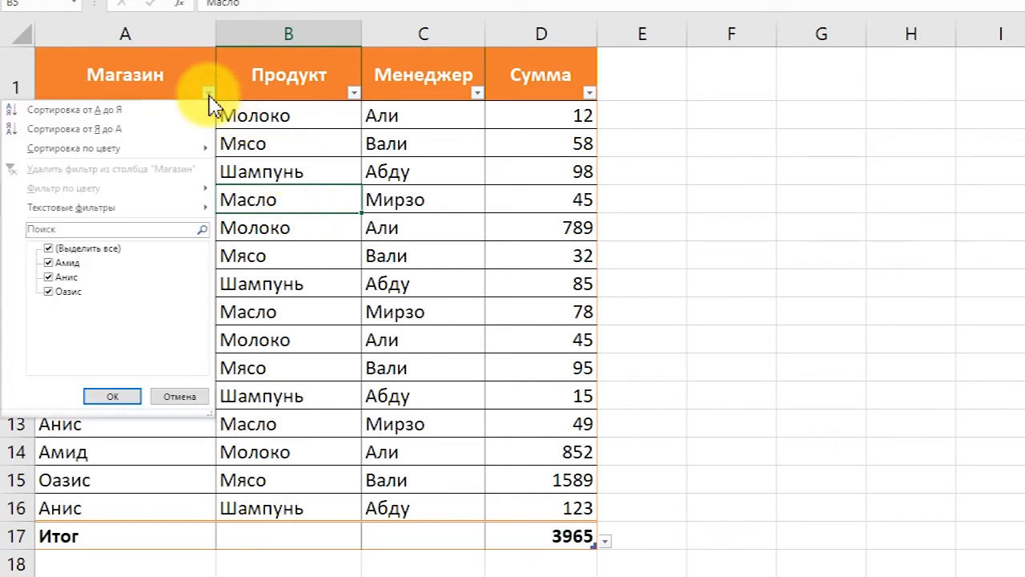
click(48, 276)
click(115, 398)
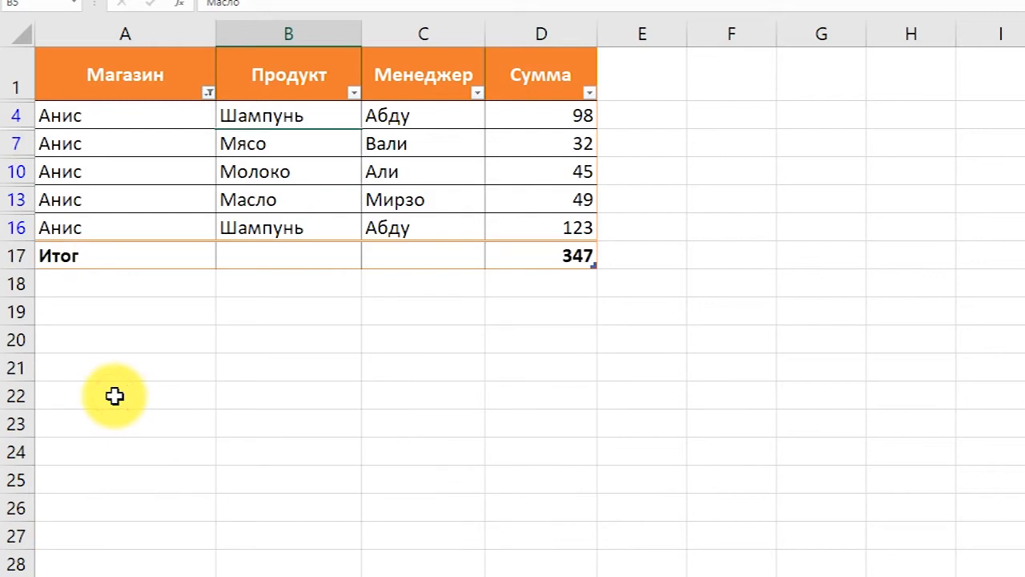
click(531, 257)
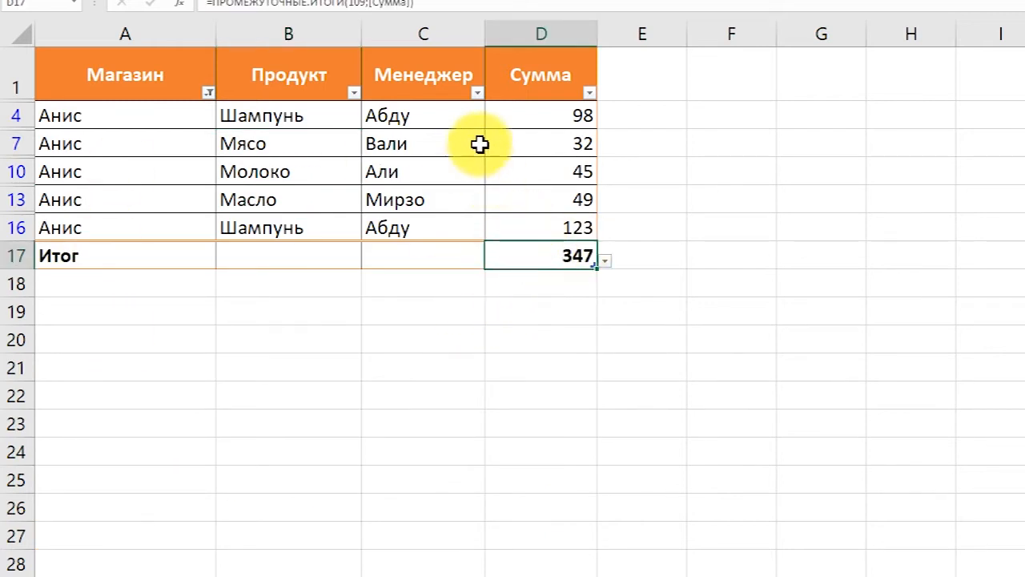
Filter the Менеджер column to show only the rows of the first manager in the filter list
click(477, 93)
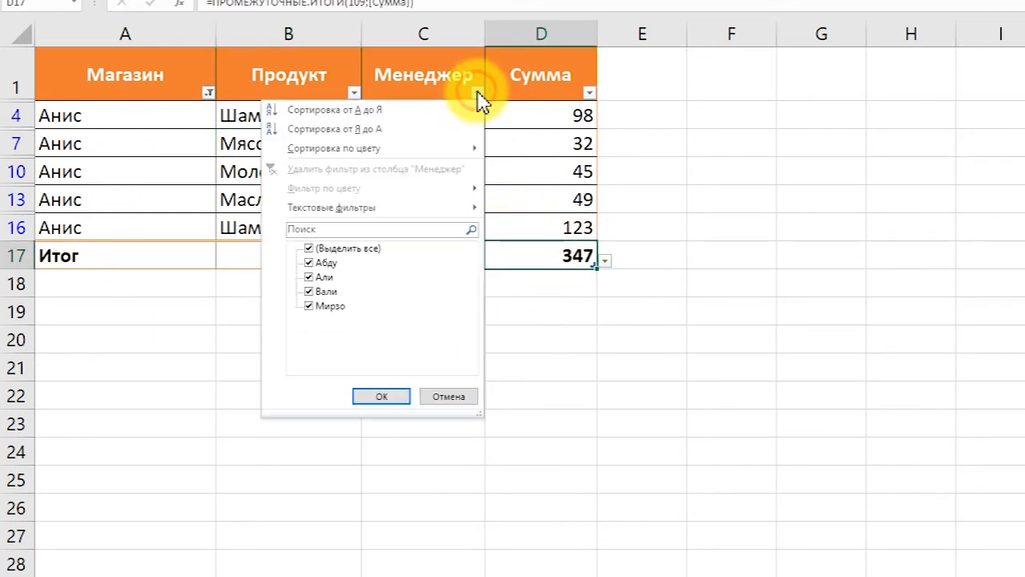
click(309, 249)
click(308, 262)
click(366, 396)
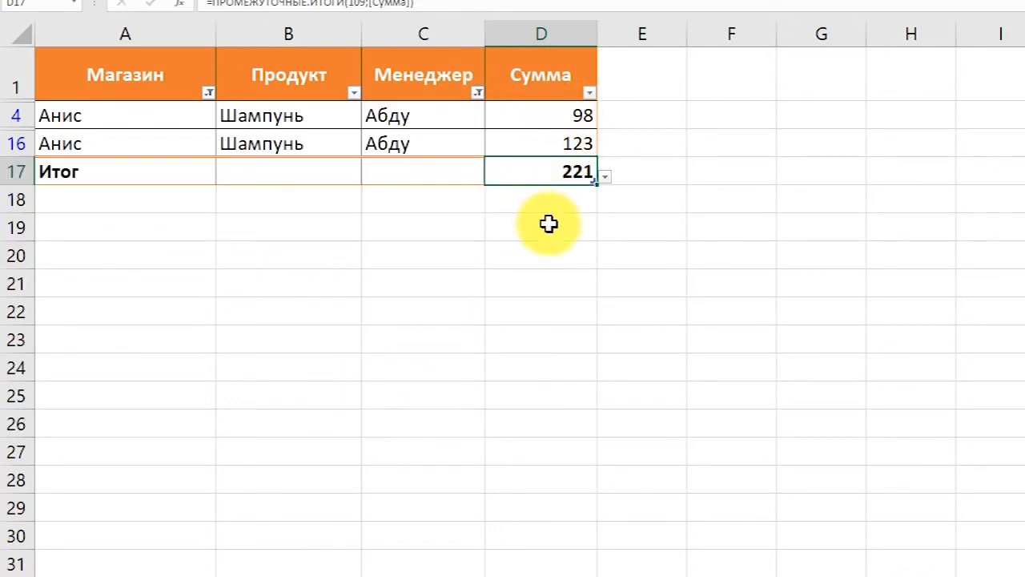
Include all stores again in the Магазин column's filter
click(209, 93)
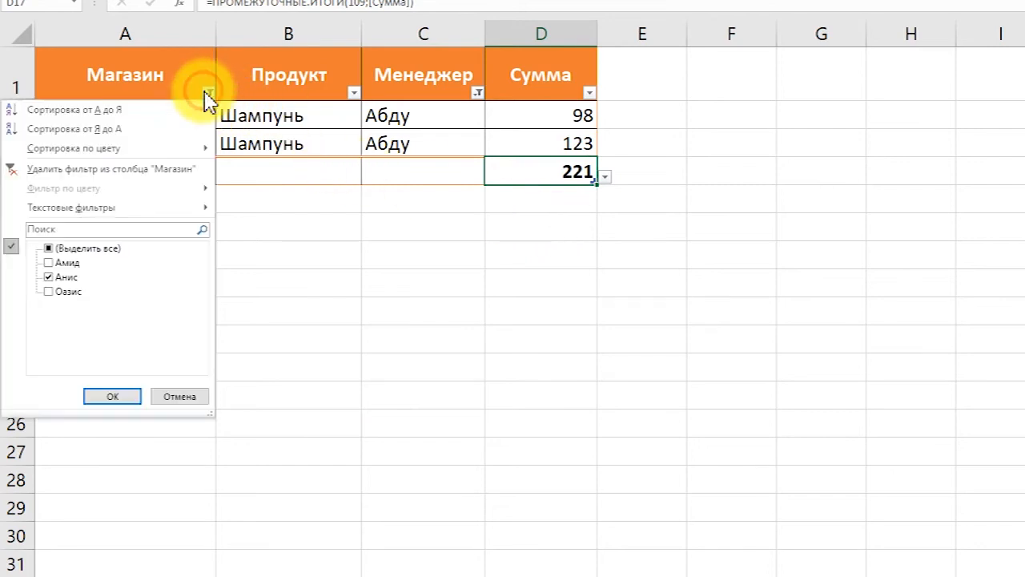
click(67, 276)
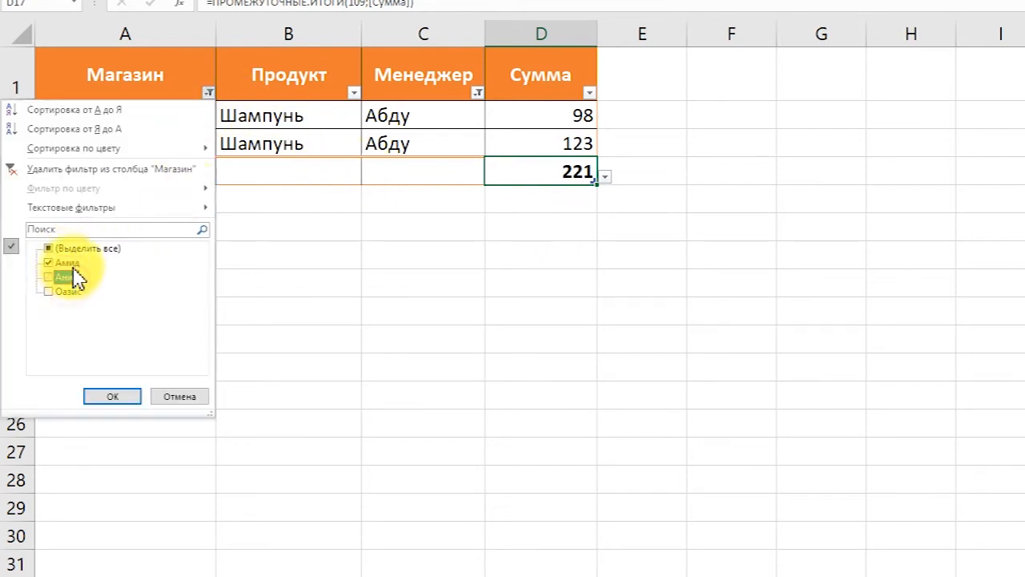
click(70, 262)
click(113, 395)
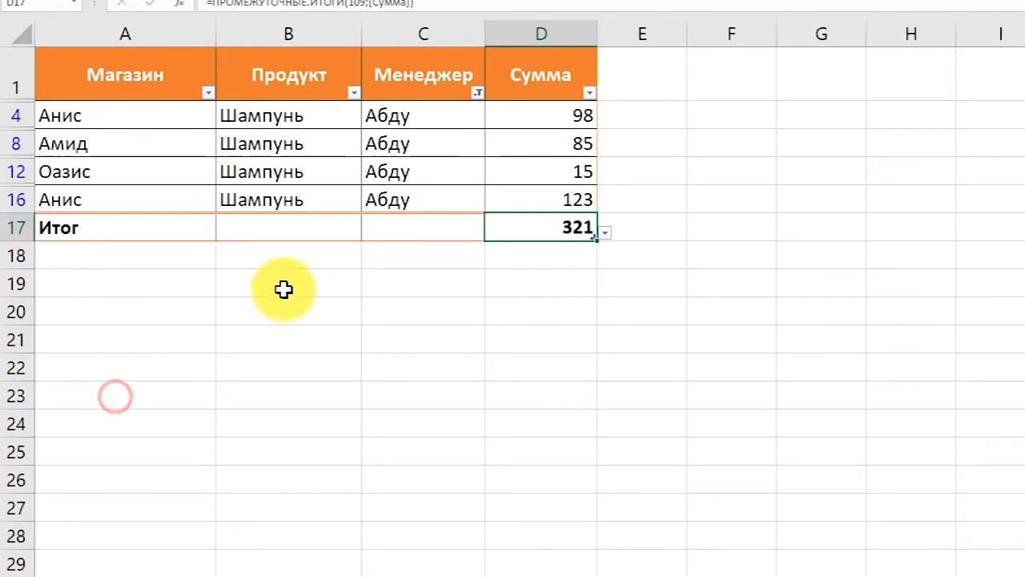
Show all managers again in the Менеджер column's filter
click(478, 93)
click(357, 249)
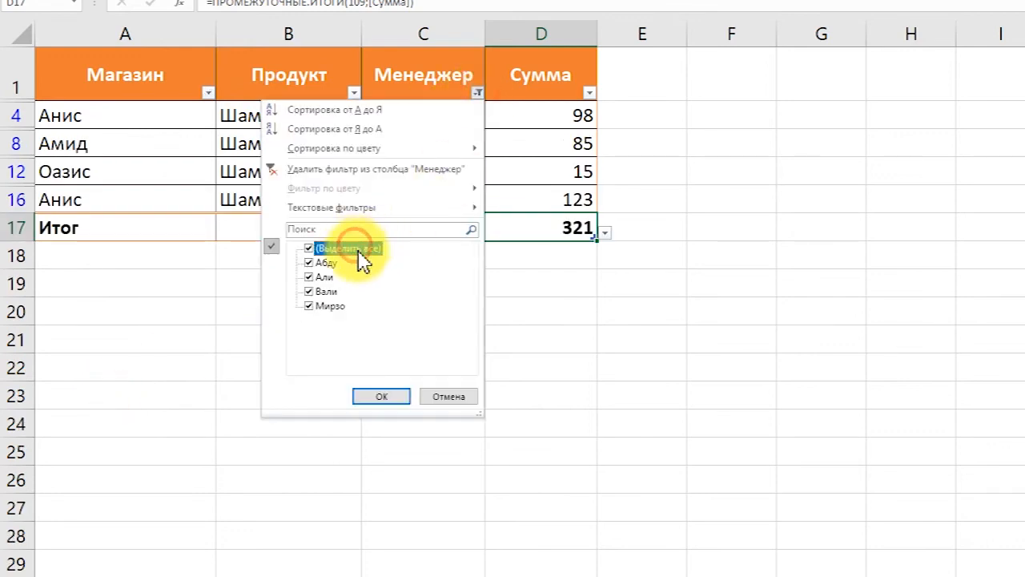
click(381, 395)
click(393, 244)
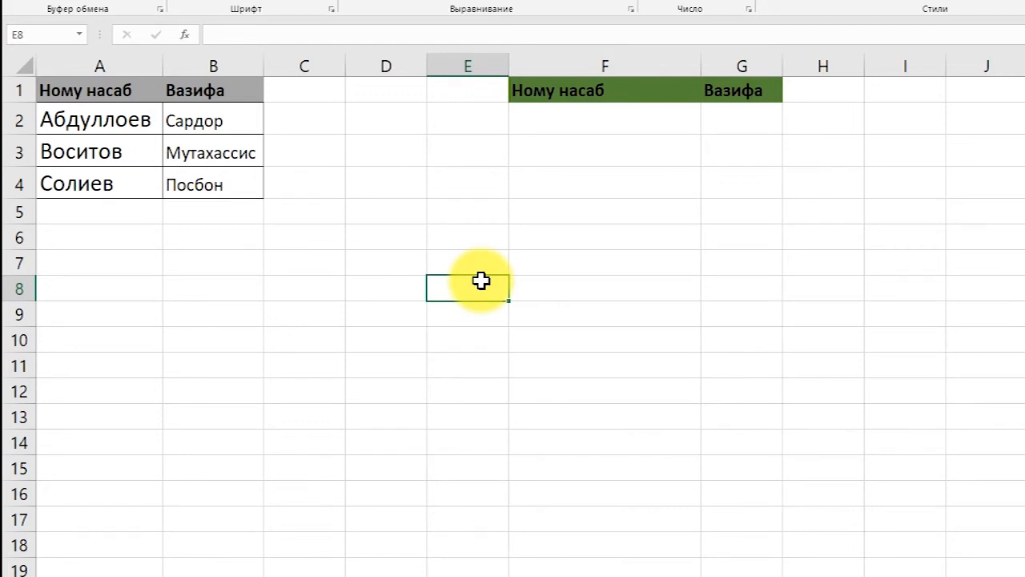
click(333, 114)
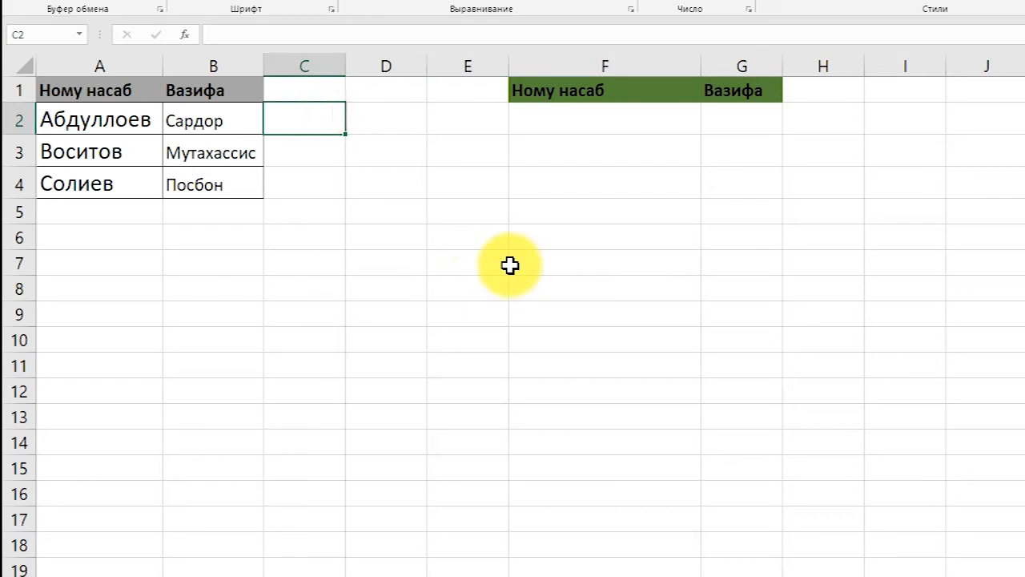
click(464, 124)
click(469, 160)
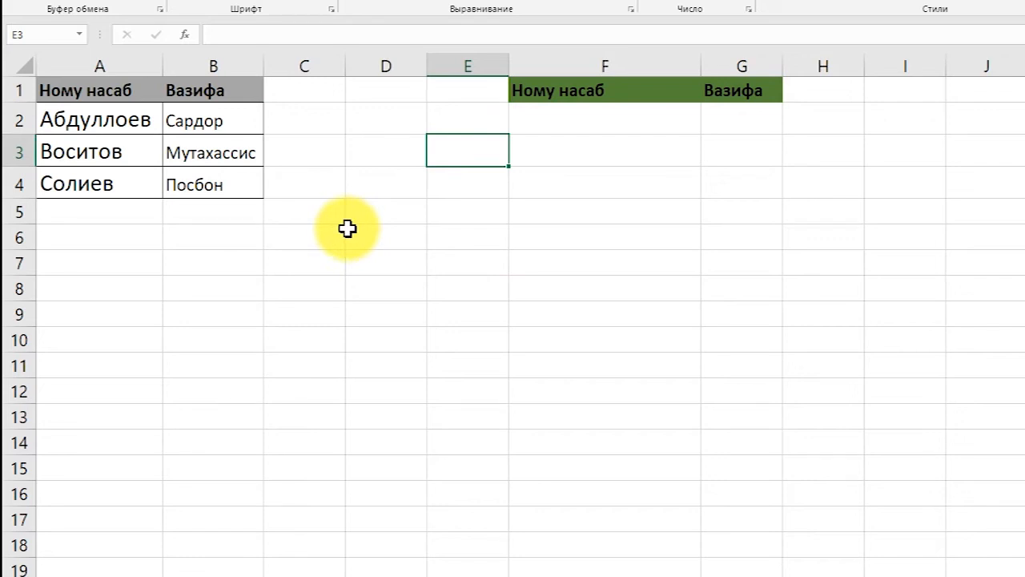
drag(83, 119, 80, 183)
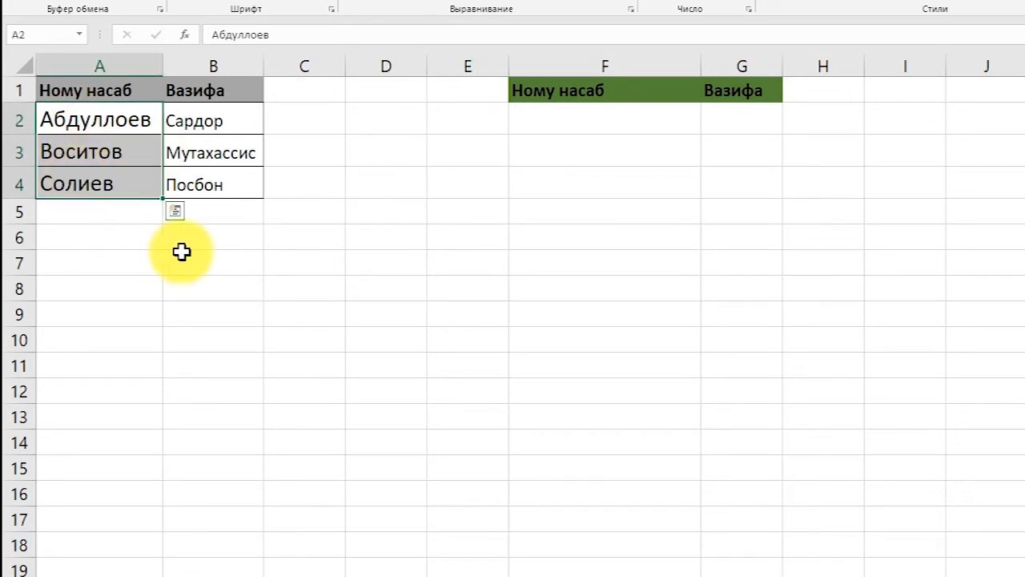
click(216, 262)
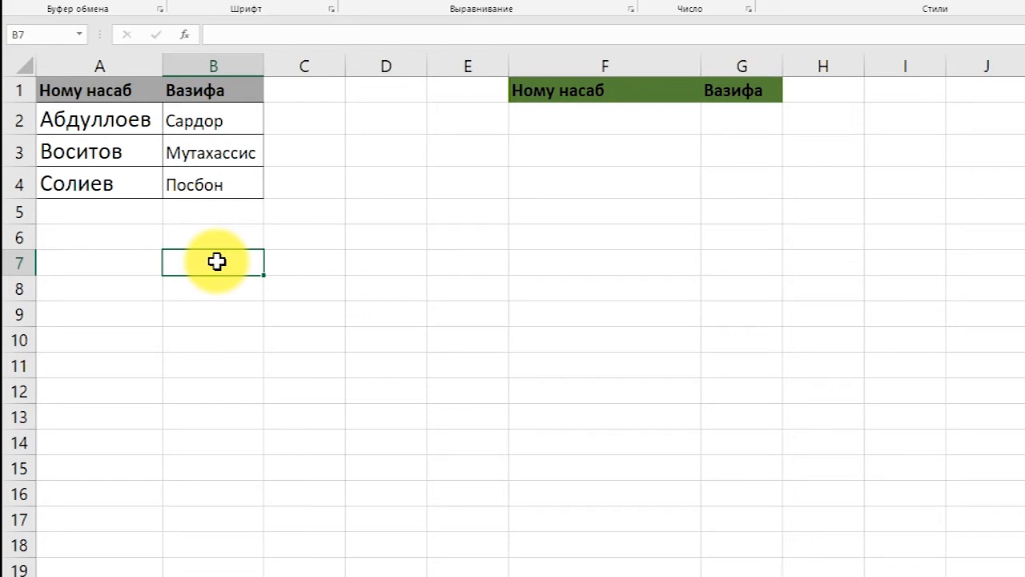
click(388, 213)
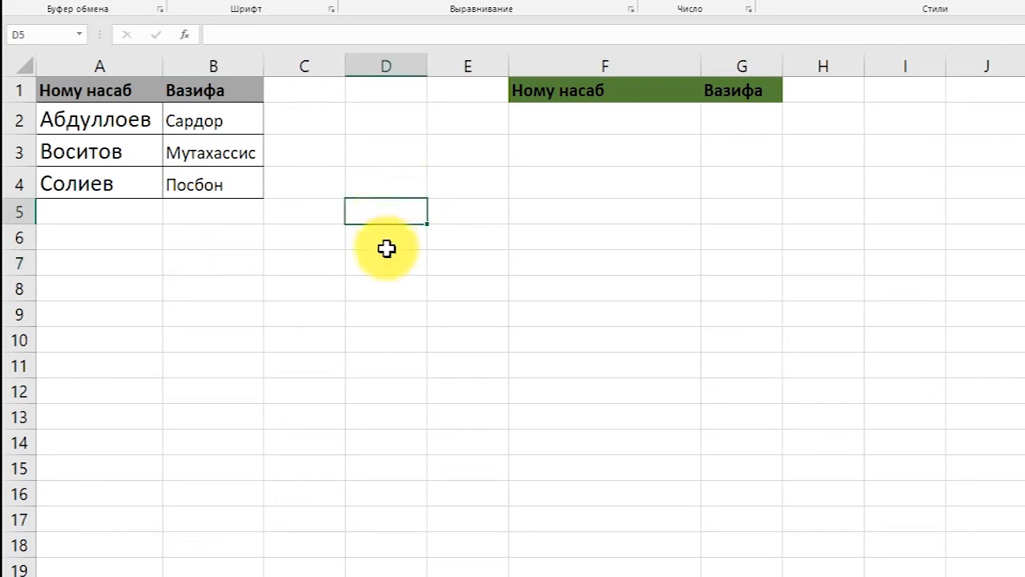
click(373, 286)
click(544, 333)
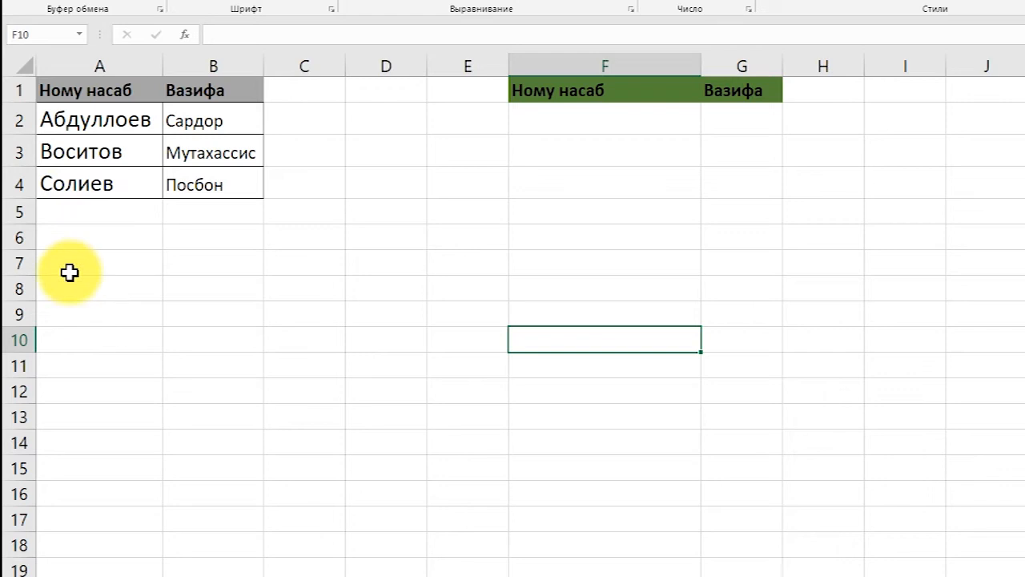
Name the surname range A2:A4 under Ному насаб as фамилия
drag(120, 115, 126, 184)
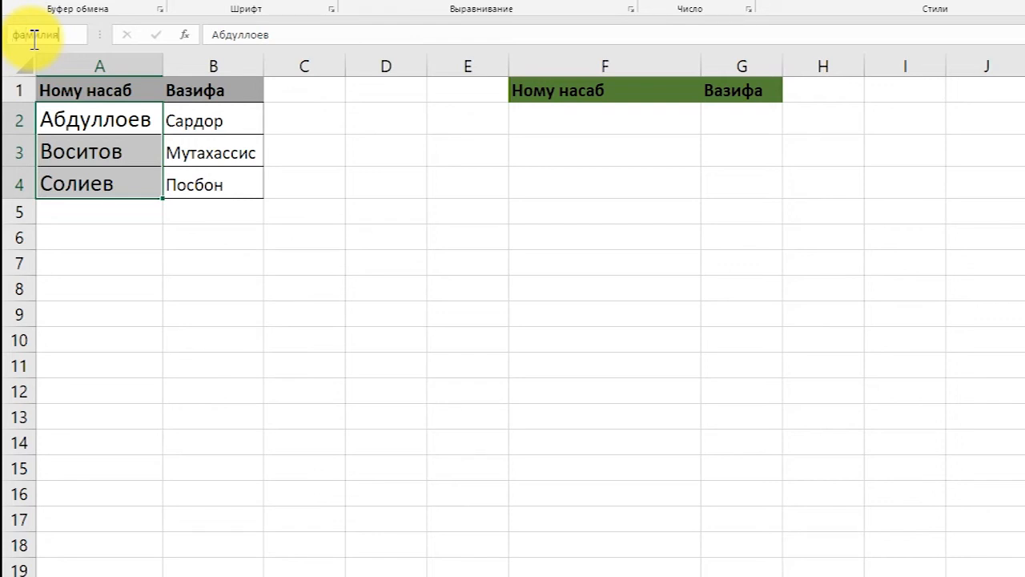
click(233, 313)
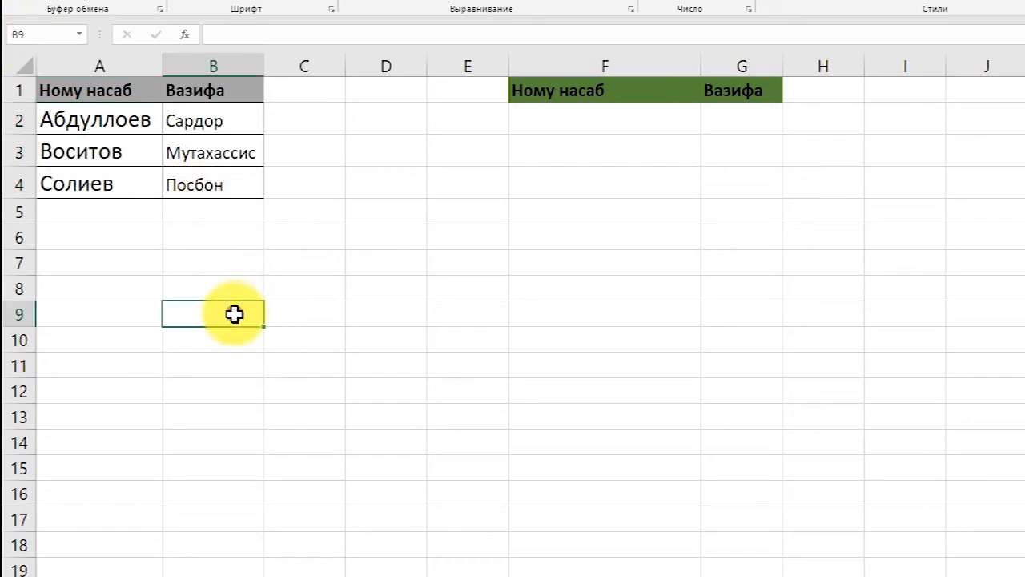
Add data validation to F2 under the green Ному насаб header, with the type Список and the source =фамилия
click(616, 121)
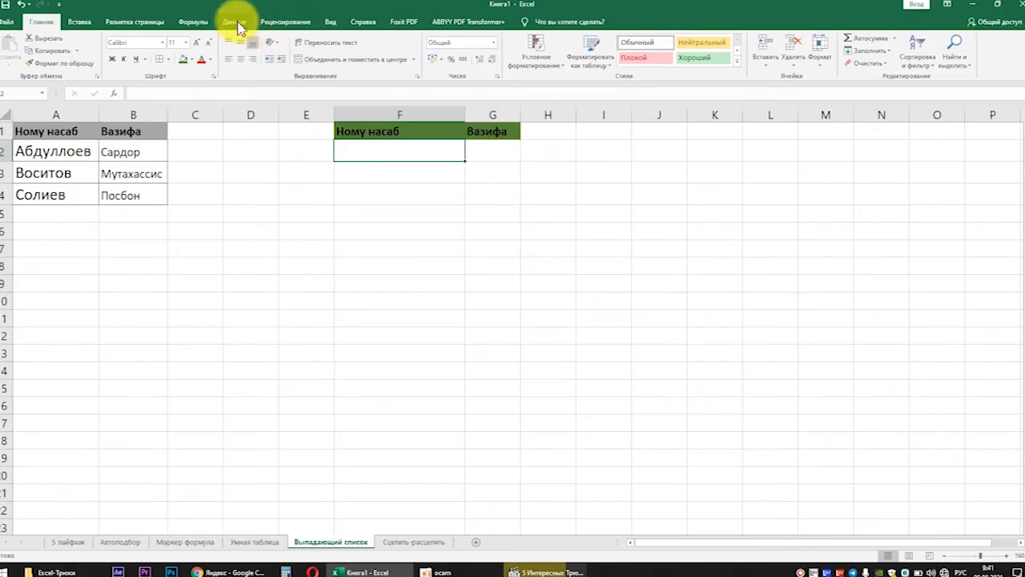
click(237, 21)
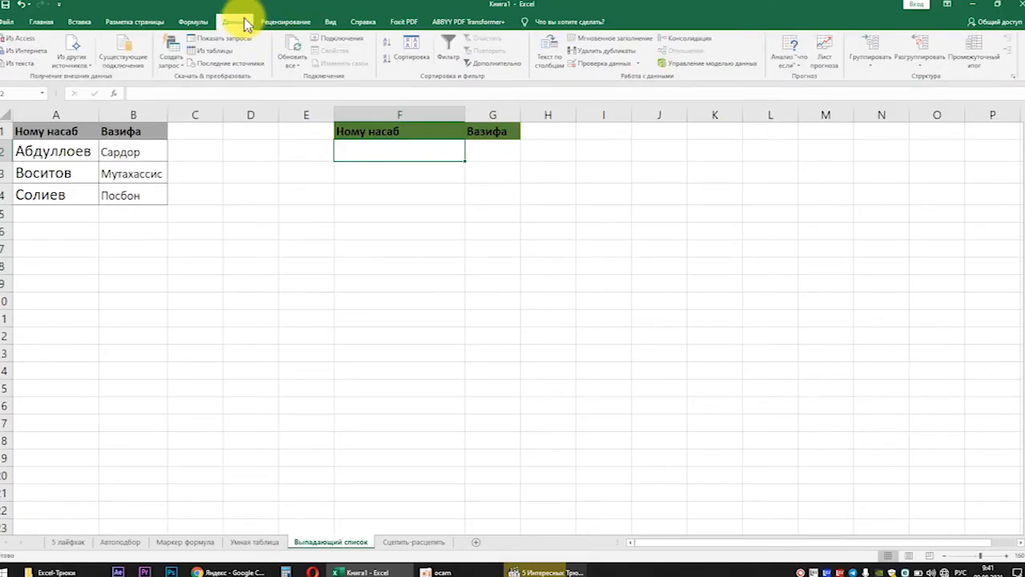
click(637, 66)
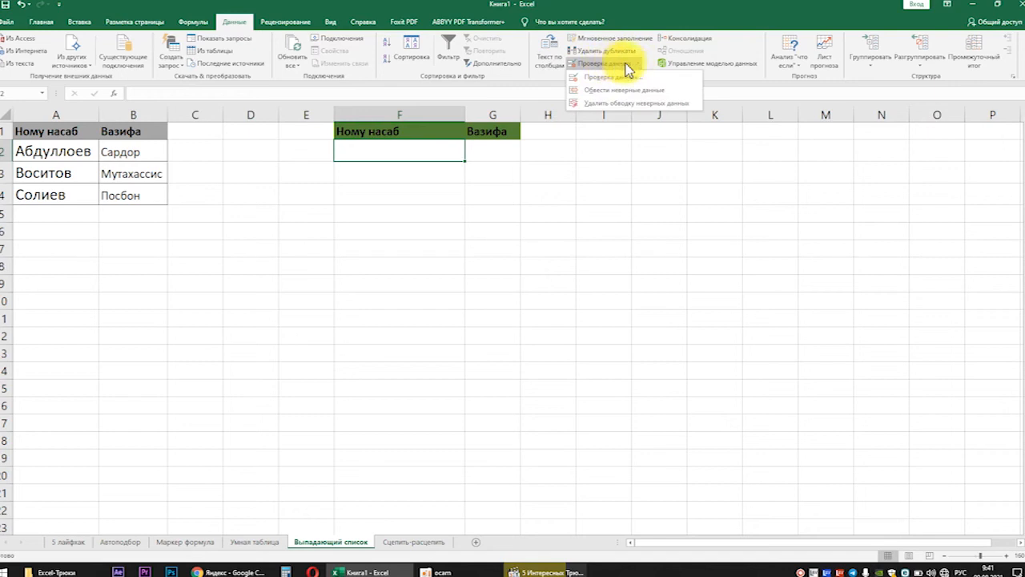
click(607, 77)
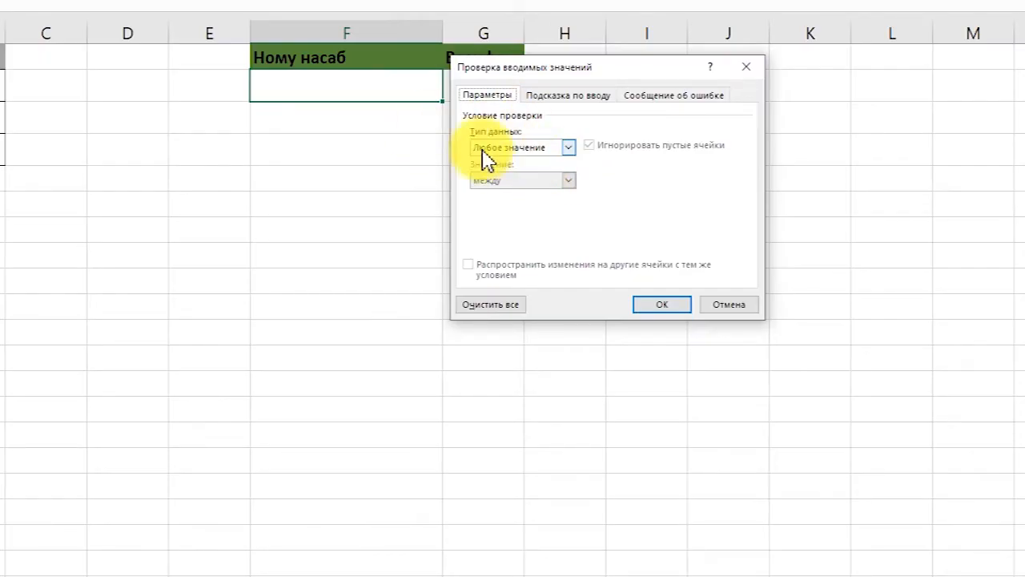
click(568, 148)
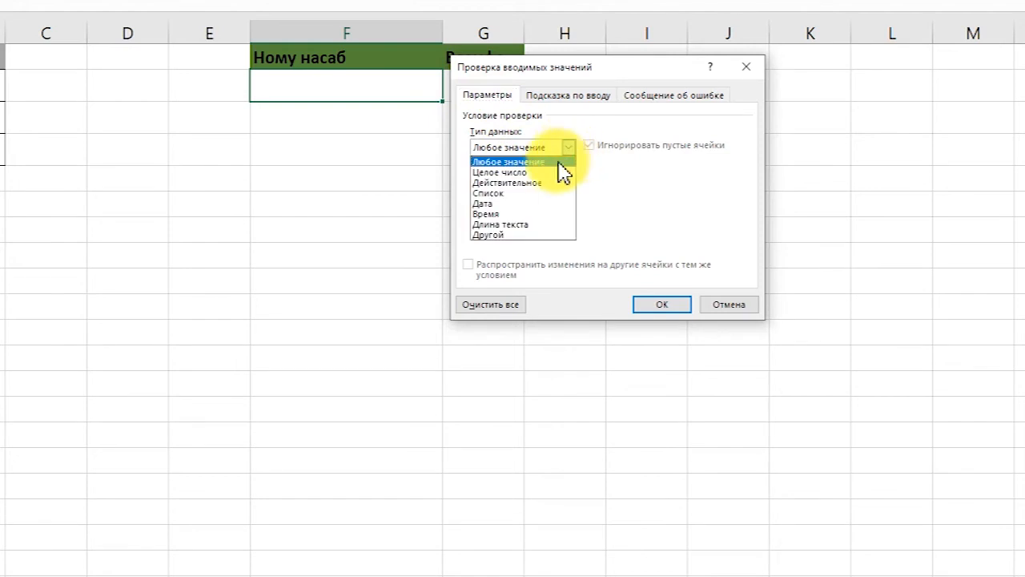
click(524, 195)
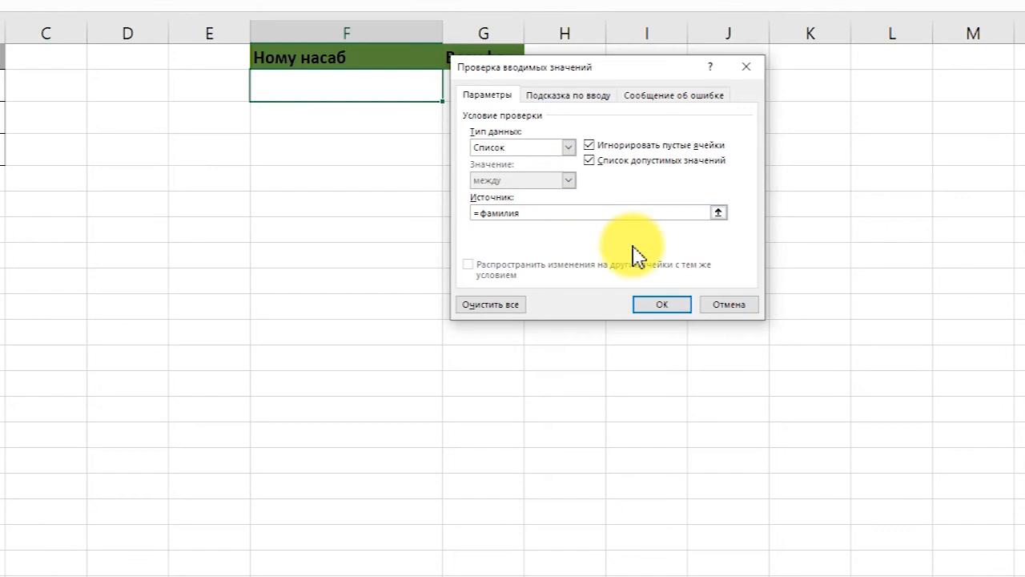
click(666, 308)
click(572, 224)
click(375, 202)
Choose the first surname from F2's drop-down list and fill the cell down to F5
click(357, 87)
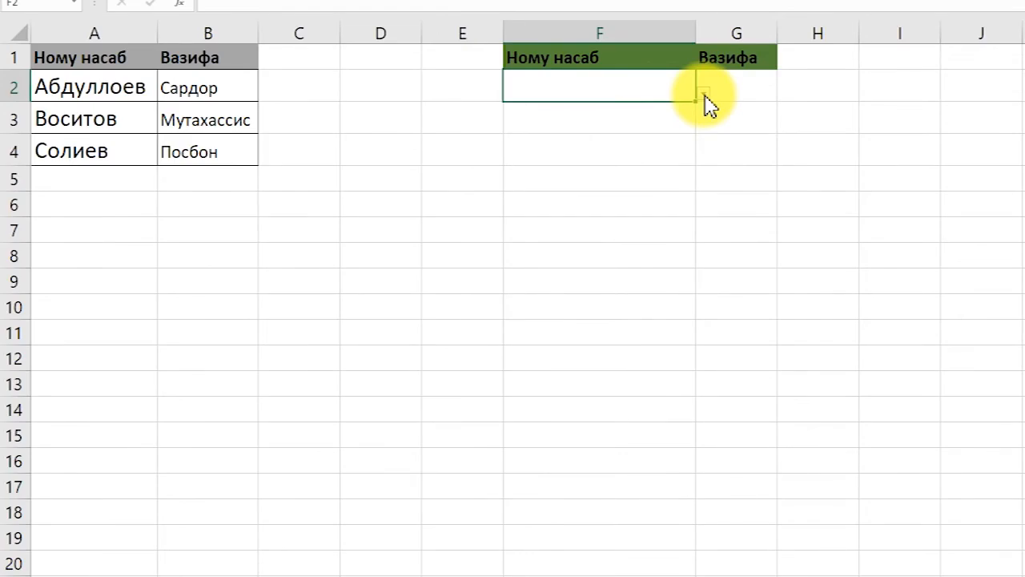
click(703, 94)
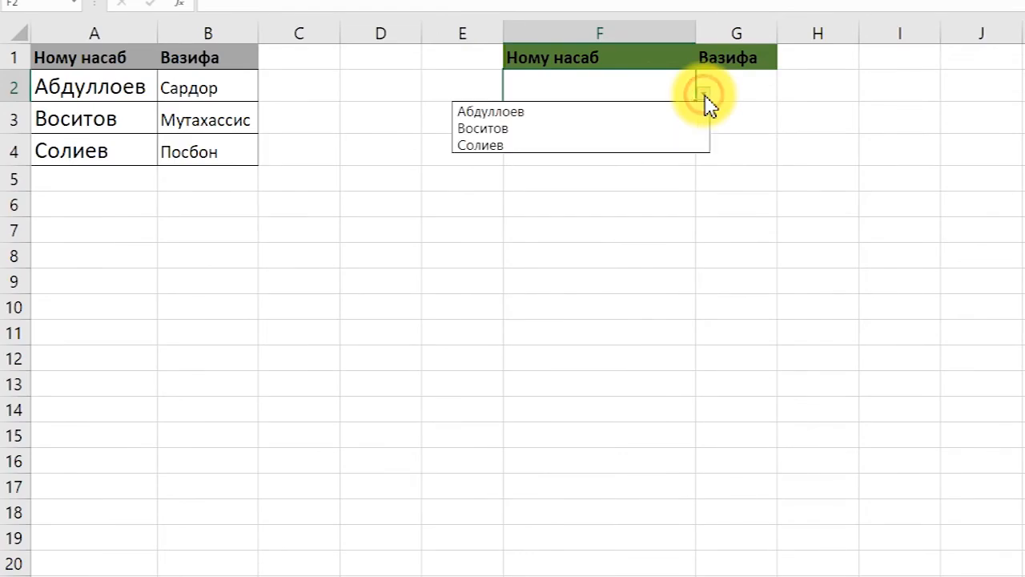
click(674, 108)
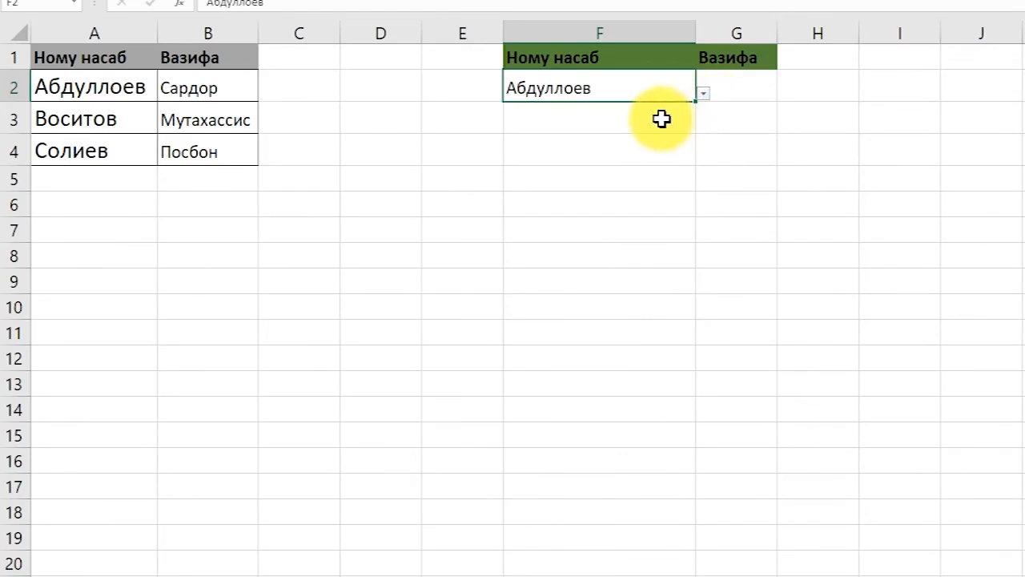
click(661, 118)
click(774, 188)
click(658, 91)
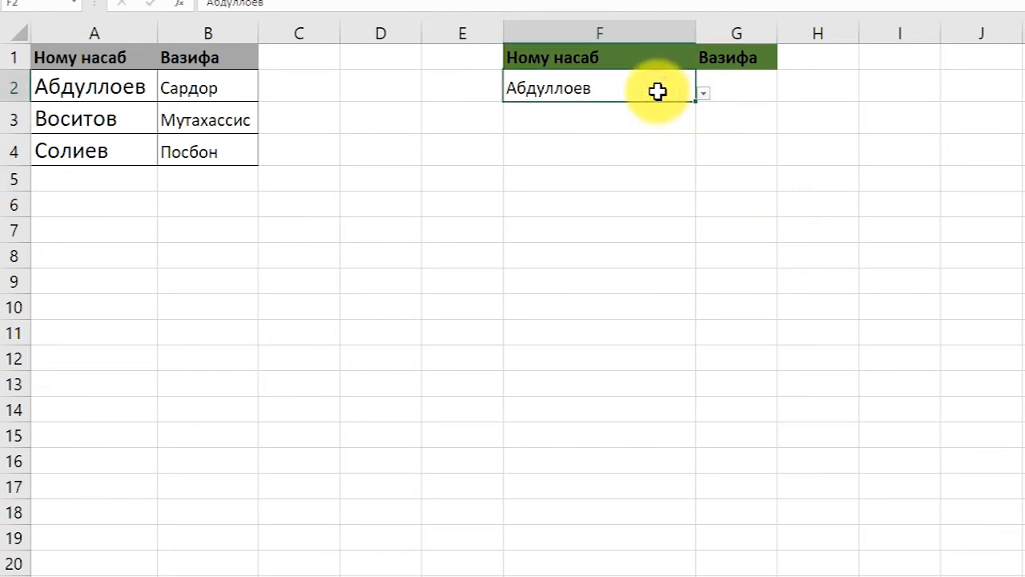
drag(694, 102, 697, 181)
Choose the second surname from the drop-down list in F3 and the third surname in F4
click(650, 119)
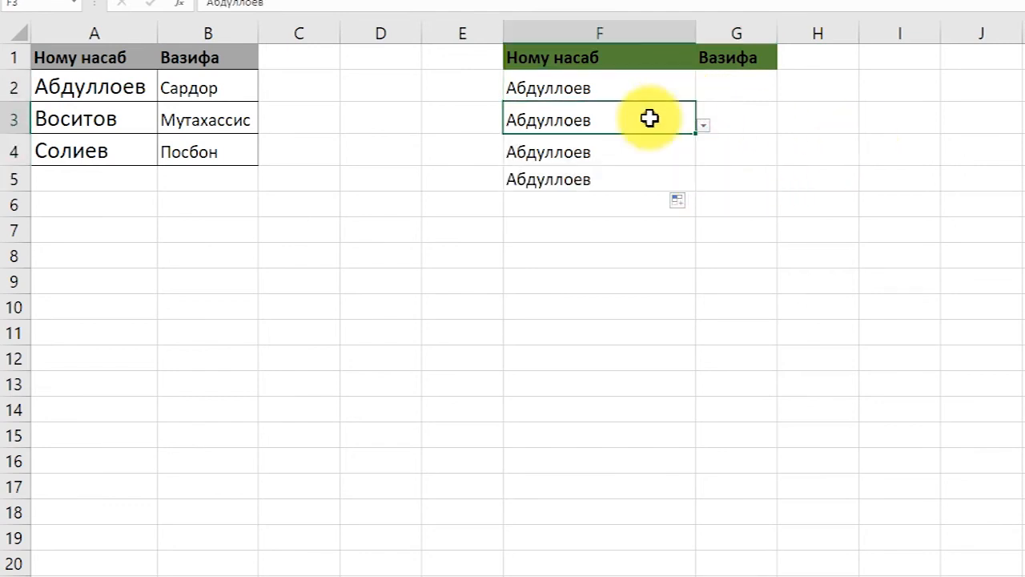
click(703, 126)
click(625, 160)
click(613, 150)
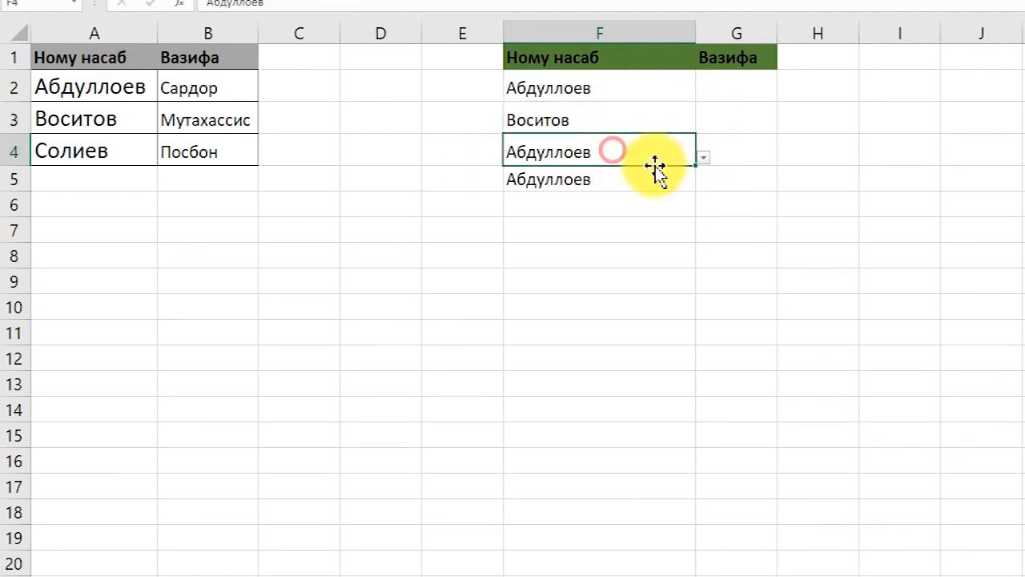
click(703, 157)
click(651, 207)
click(606, 305)
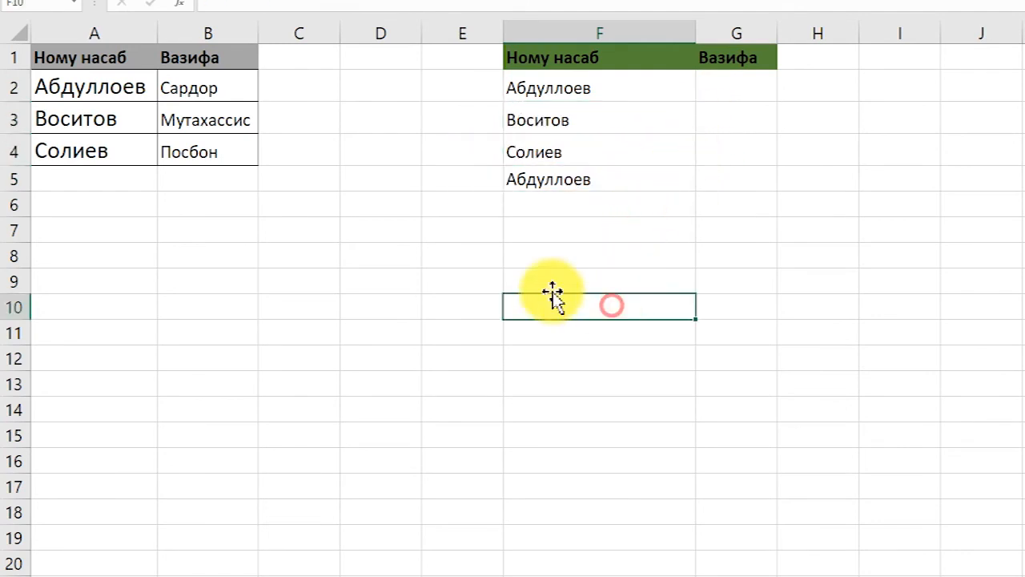
Delete the surplus surname in F5
click(455, 182)
click(552, 186)
key(Delete)
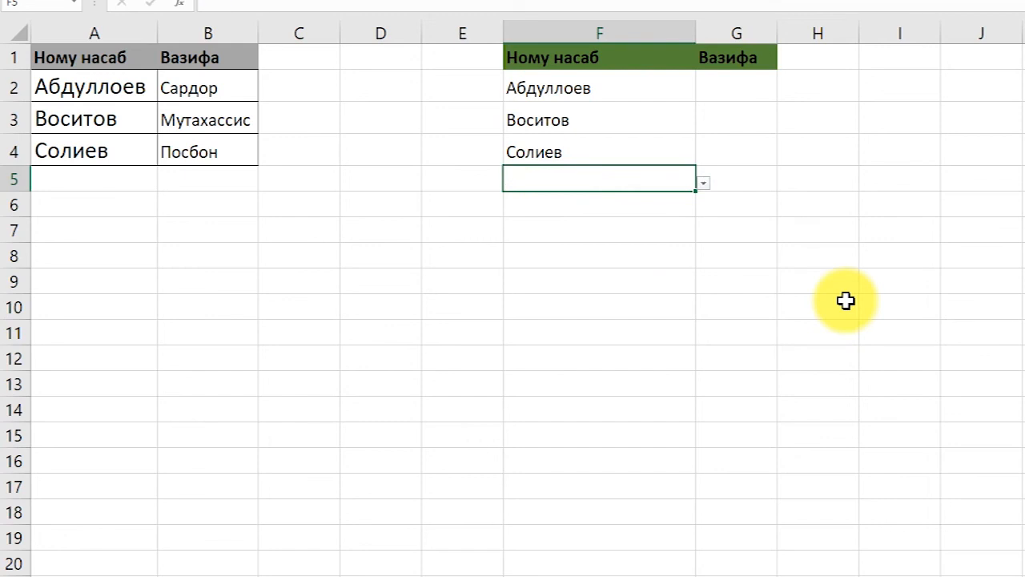
click(382, 154)
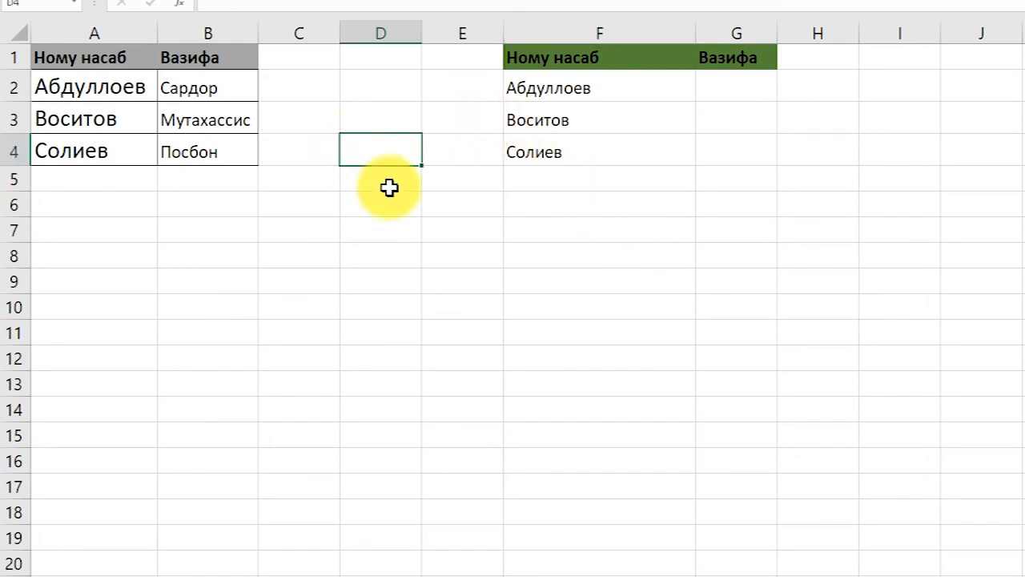
click(389, 248)
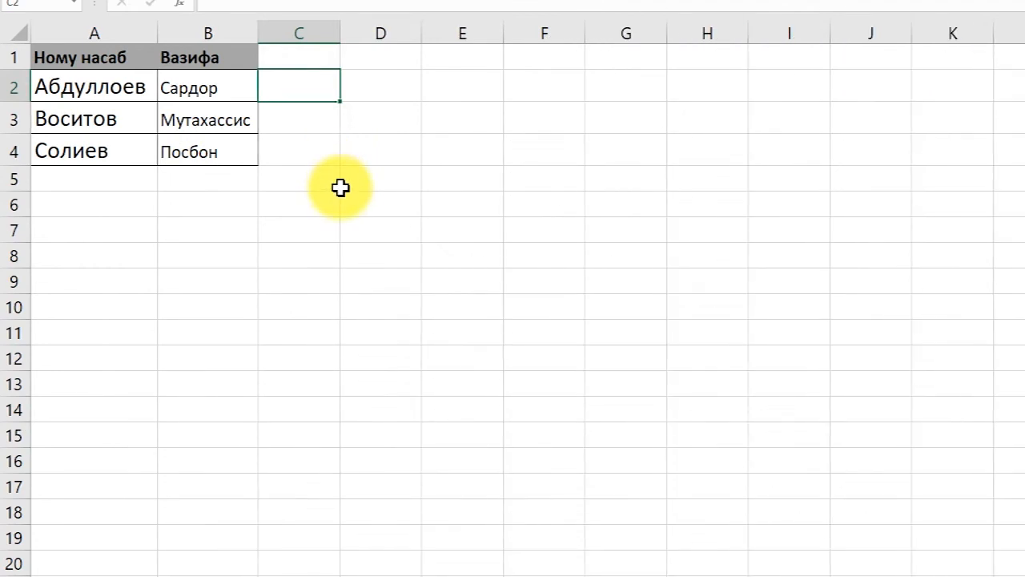
click(400, 84)
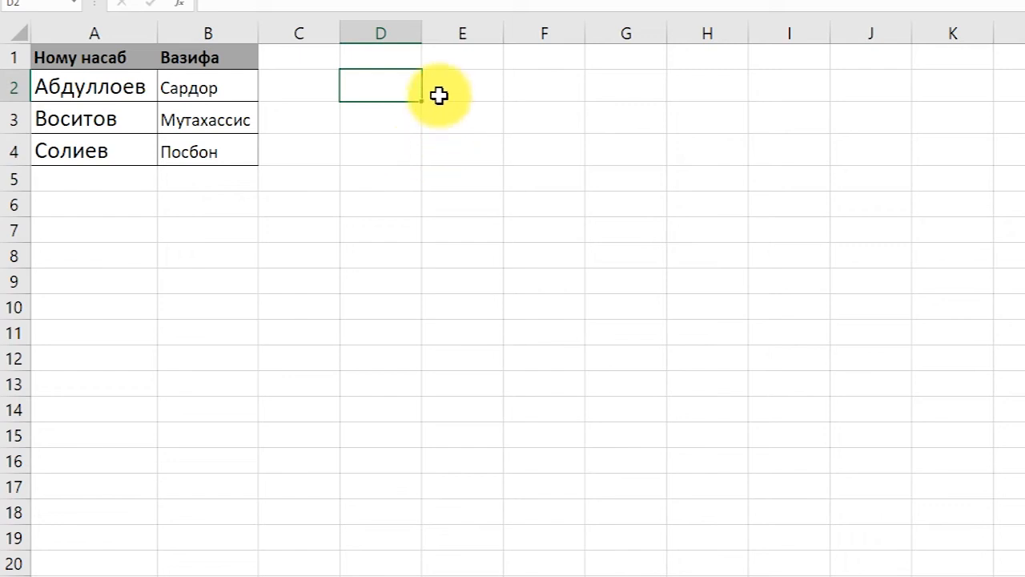
click(457, 122)
click(467, 206)
click(436, 87)
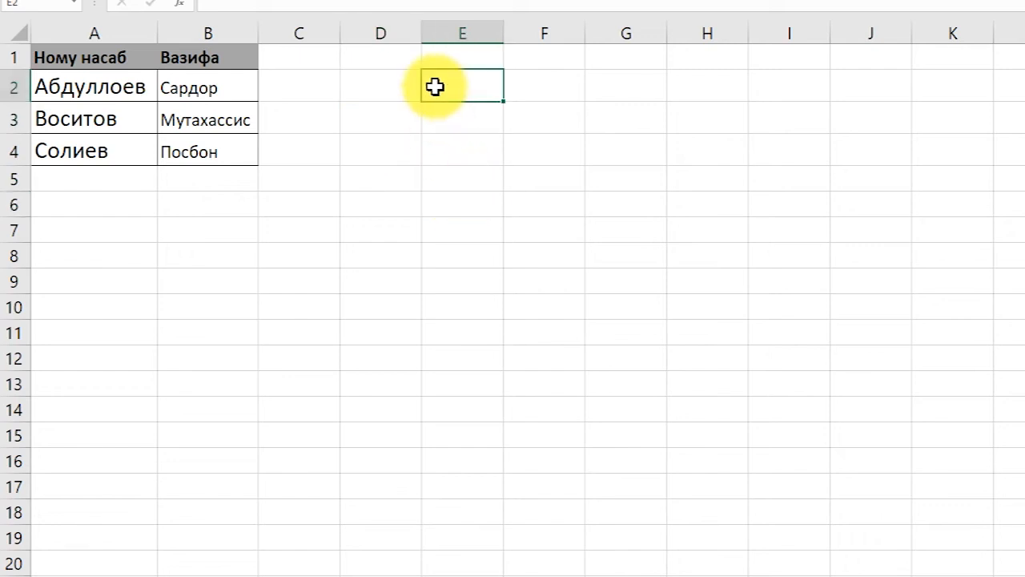
drag(110, 87, 164, 87)
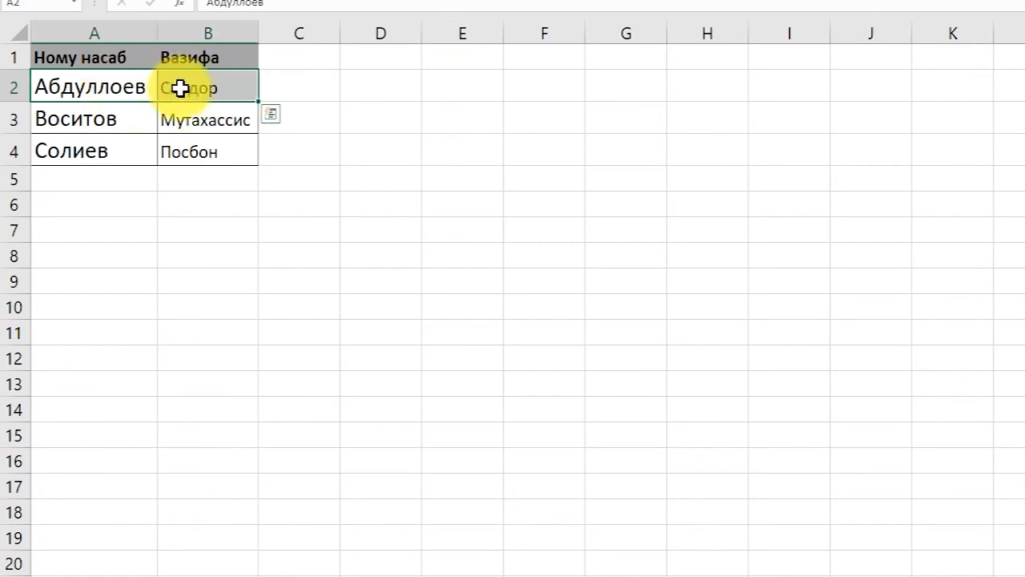
click(384, 83)
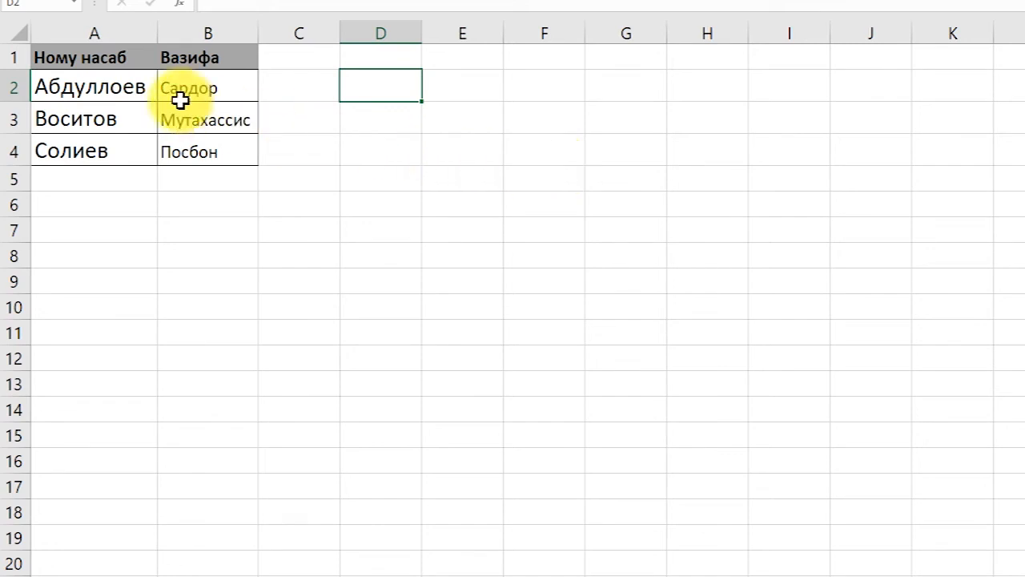
click(124, 82)
click(185, 87)
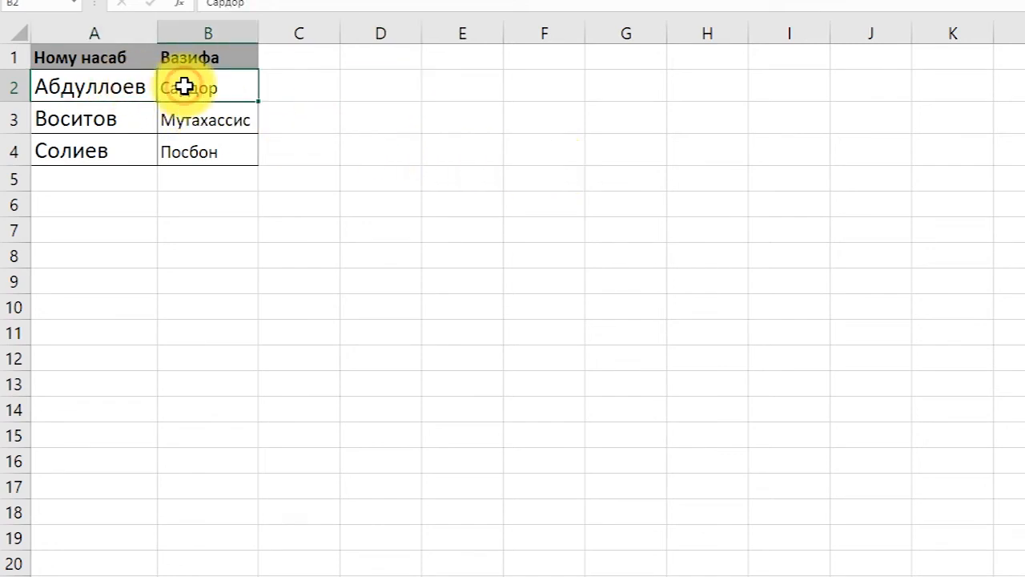
click(389, 88)
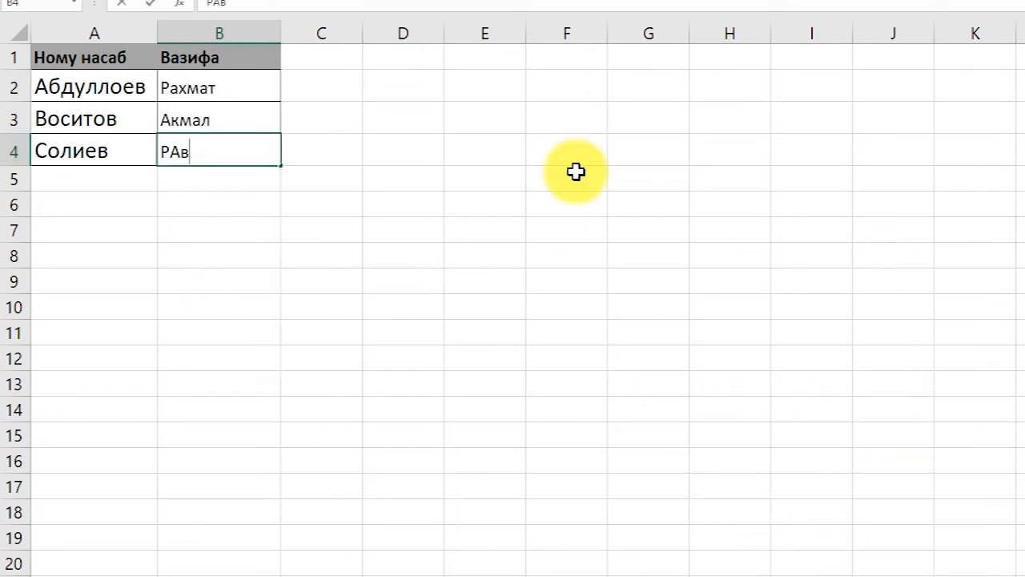
Complete the third person's first name in B4 and widen column A slightly
text(шан)
key(Return)
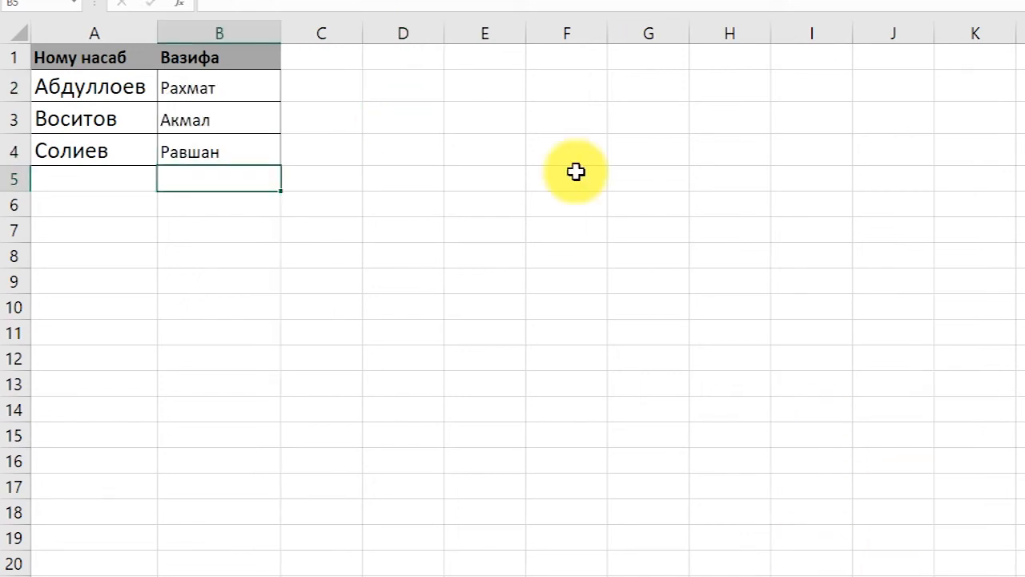
click(437, 88)
click(485, 87)
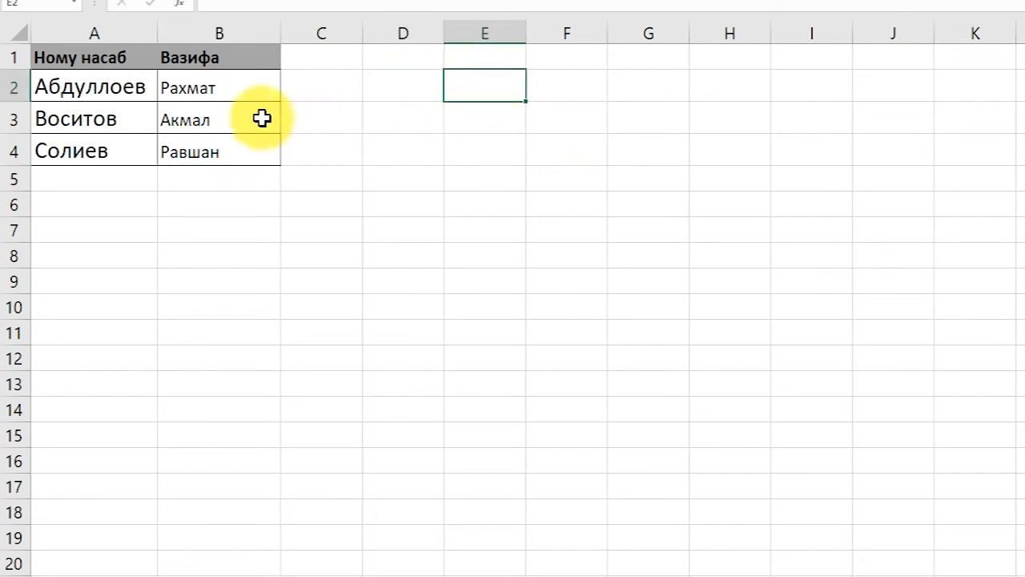
click(135, 83)
drag(159, 26, 181, 26)
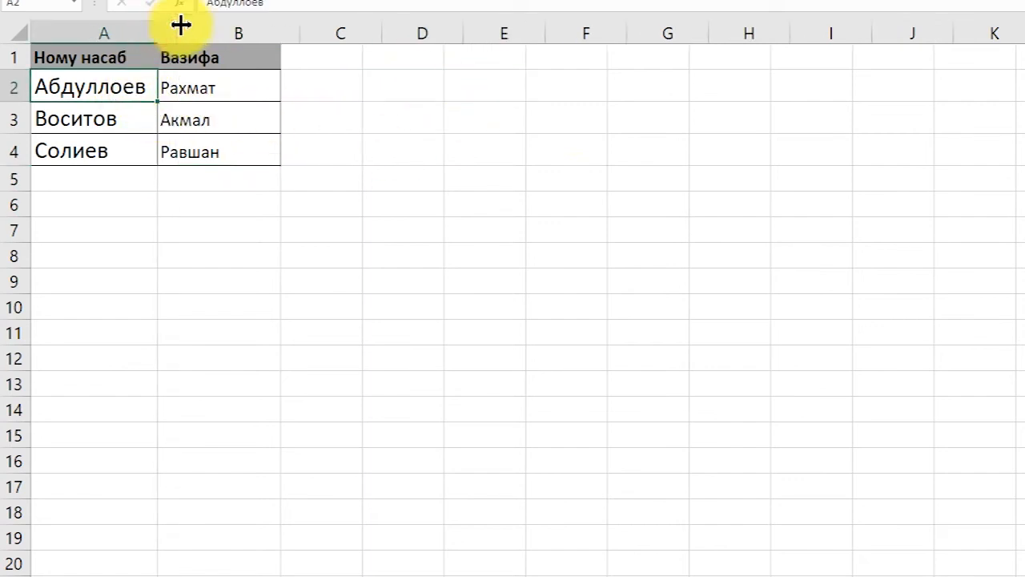
Change the header in A1 to Ном and the header in B1 to Насаб
click(217, 50)
click(114, 62)
text(Н)
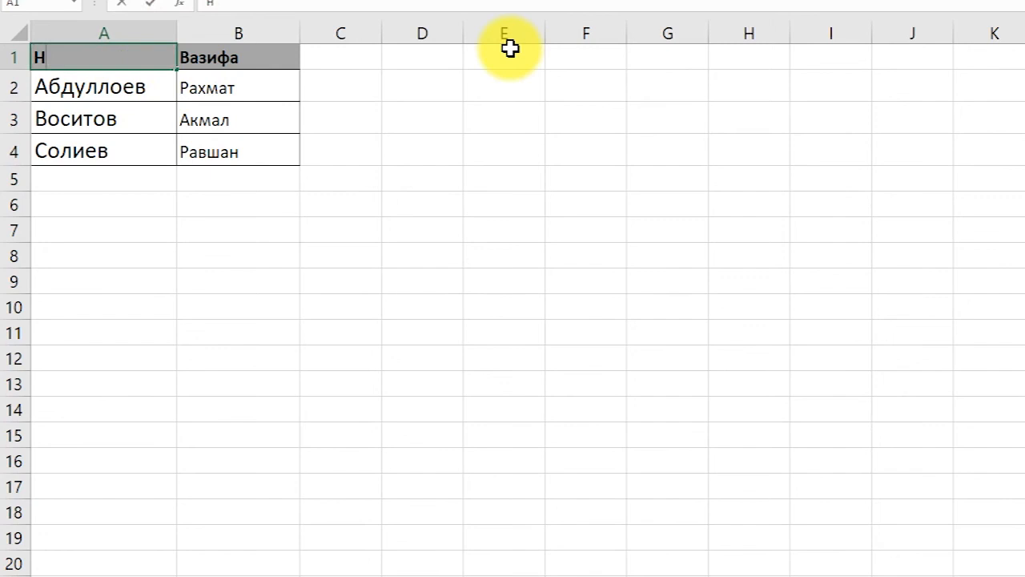
text(ом)
key(Tab)
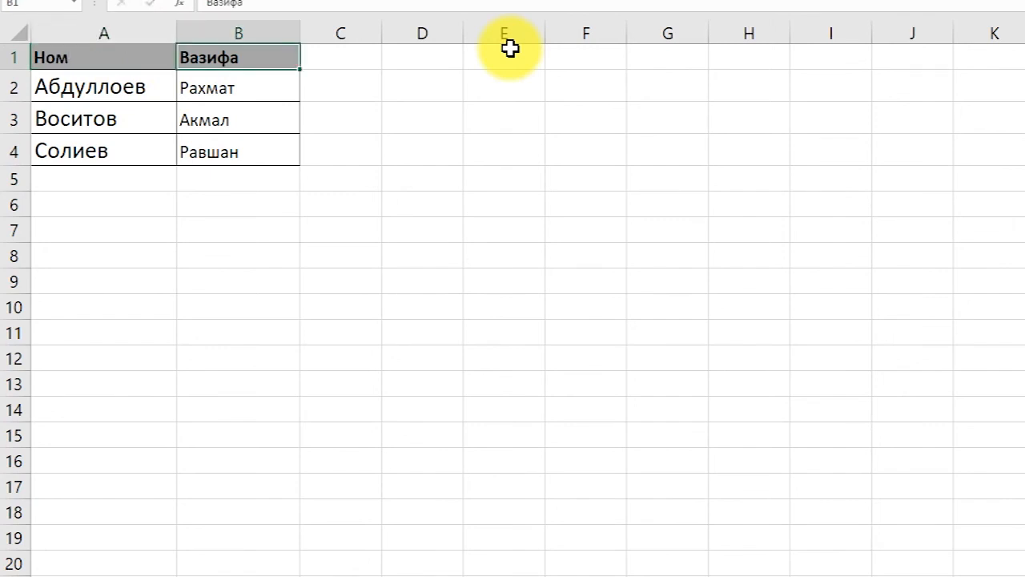
text(Насаб)
key(Return)
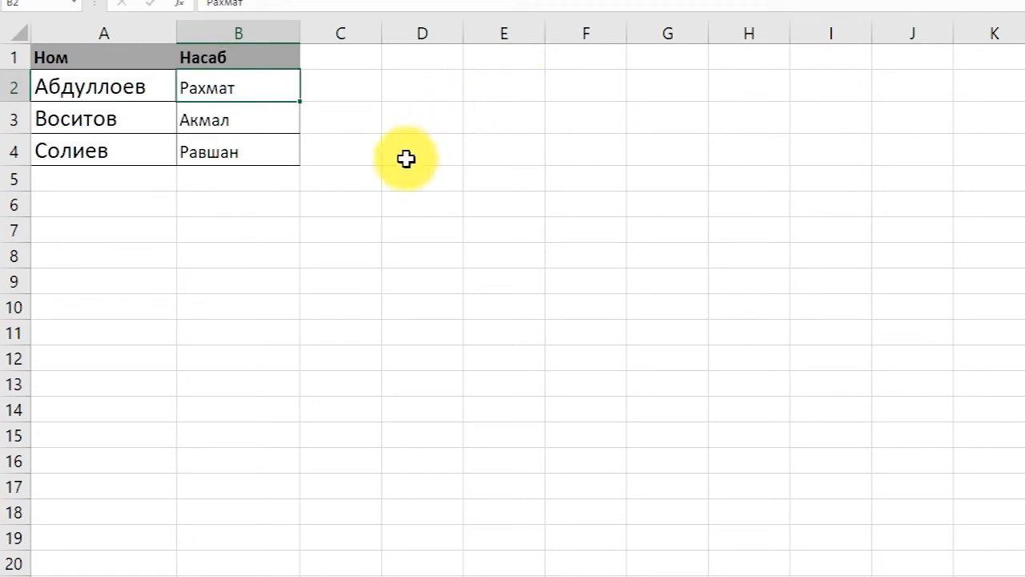
Swap the two headers so that A1 reads Насаб and B1 reads Ном
text(Ном)
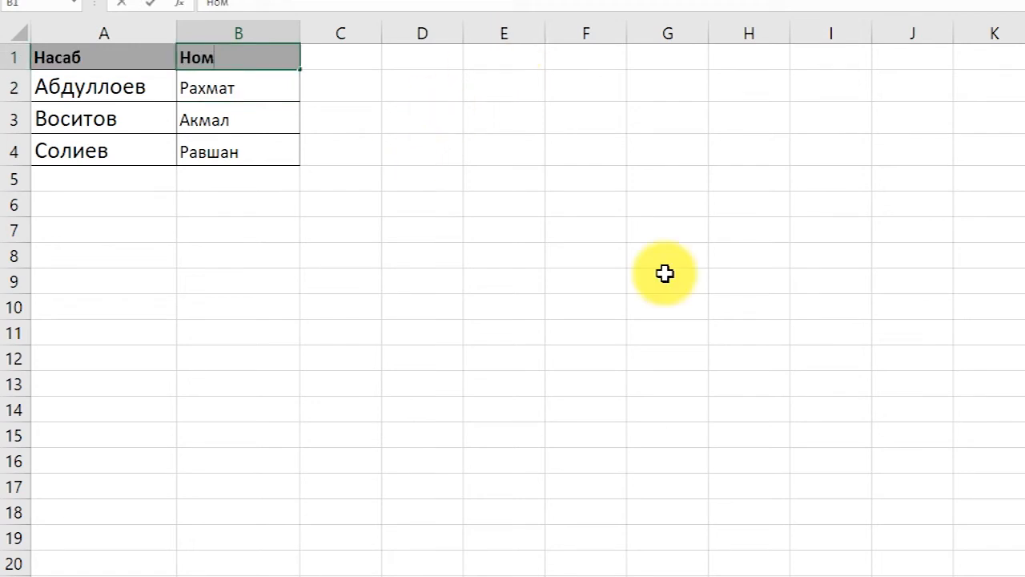
key(Return)
click(549, 228)
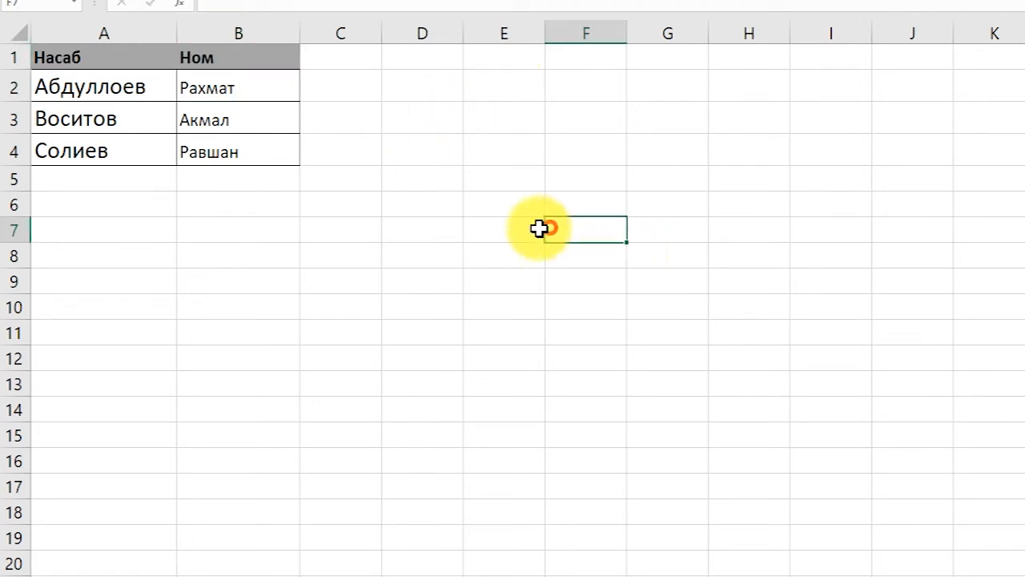
click(217, 84)
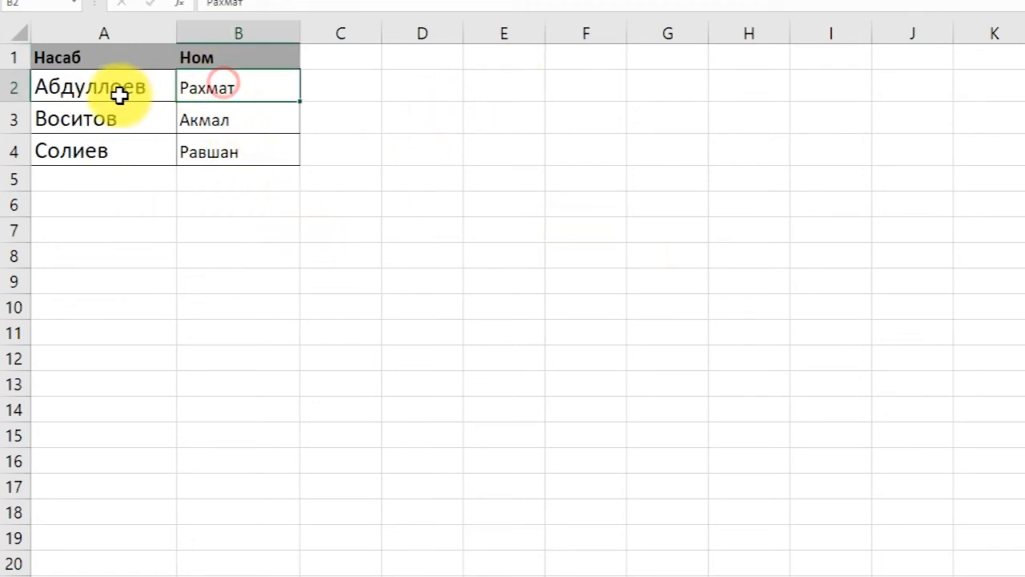
click(110, 117)
click(217, 122)
click(205, 156)
click(119, 161)
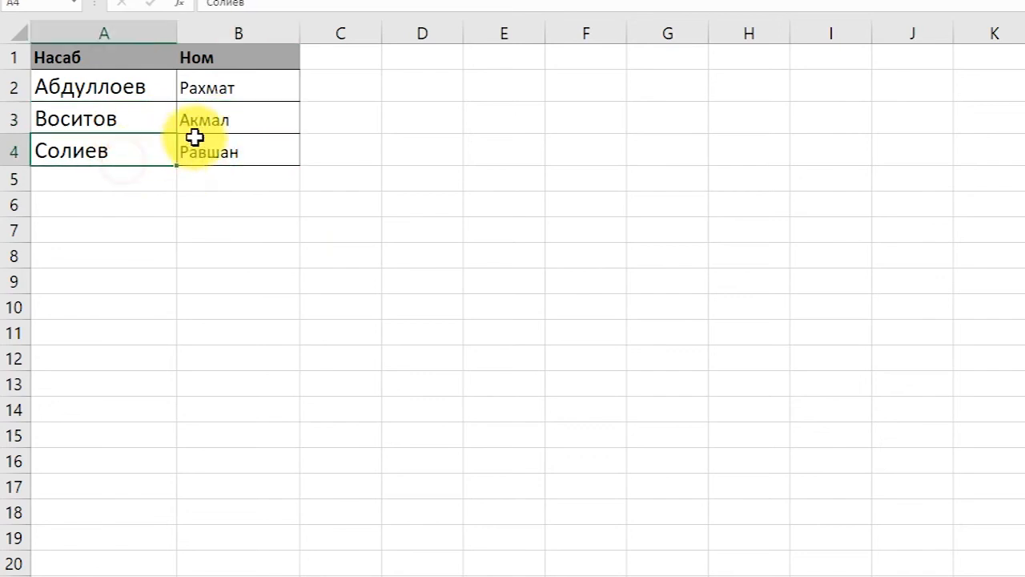
Join the first row's surname and first name in D2 with the formula =A2&B2, and fit column D to its content
click(430, 84)
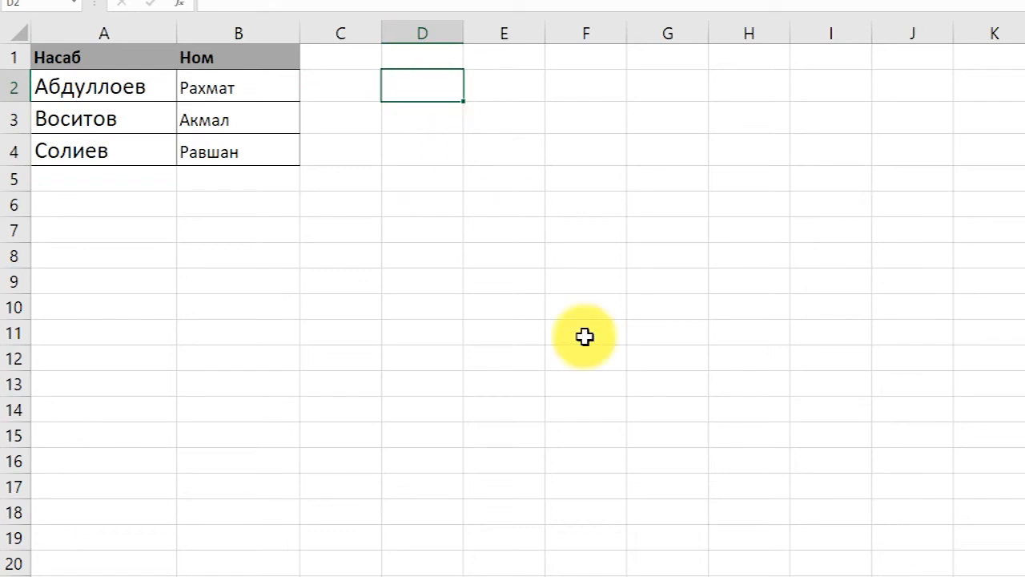
text(=)
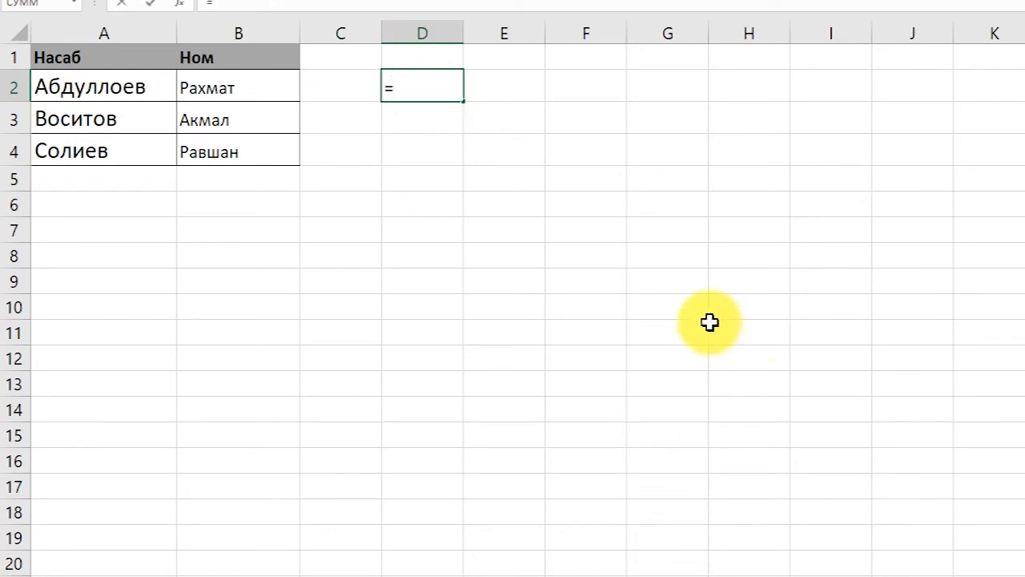
click(120, 88)
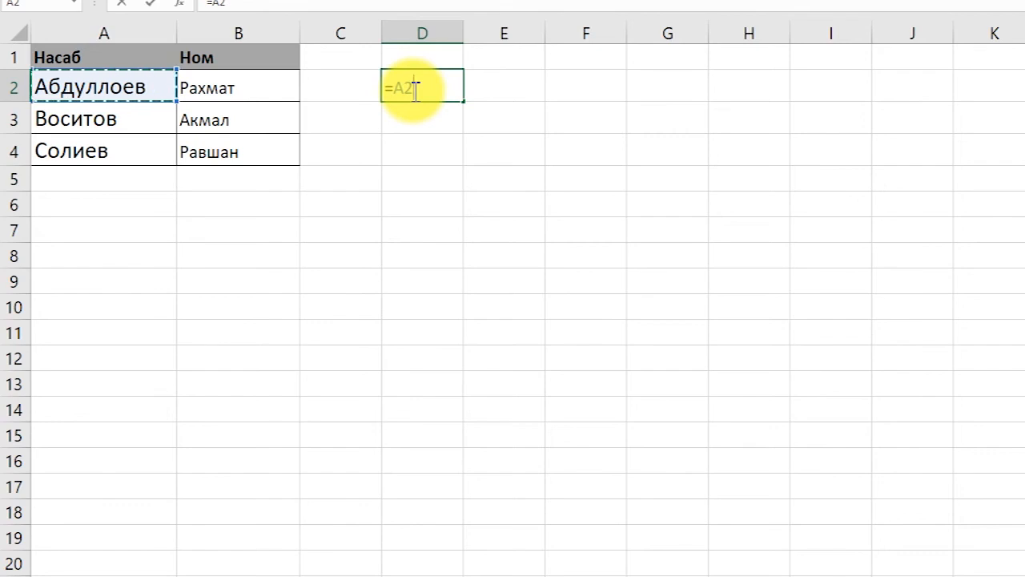
text(&)
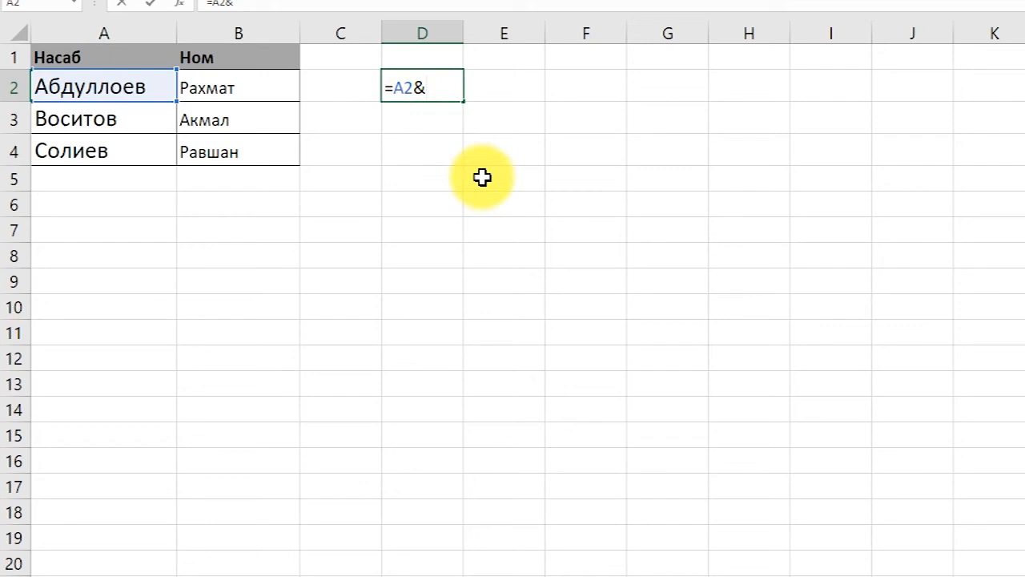
click(214, 87)
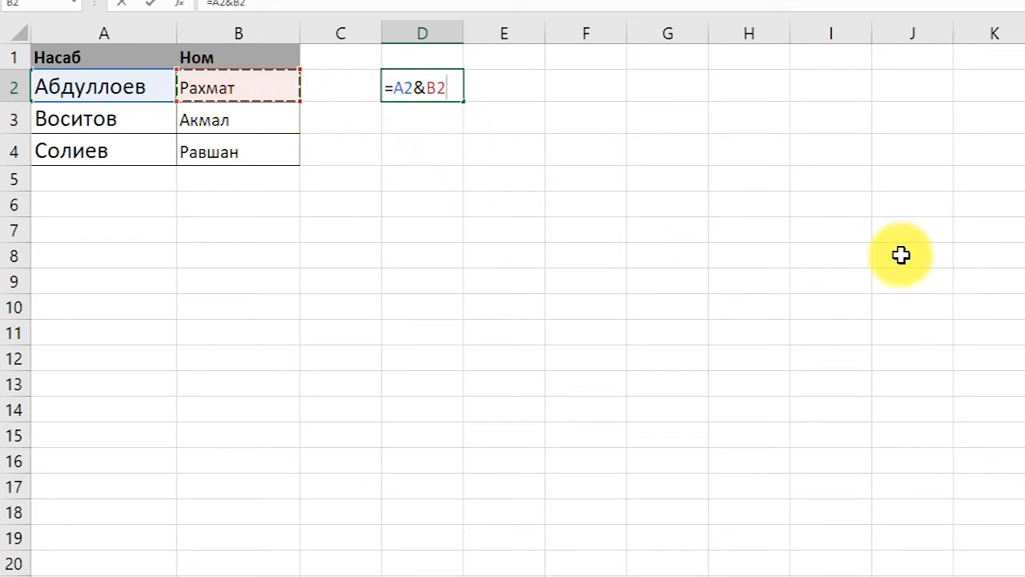
key(Return)
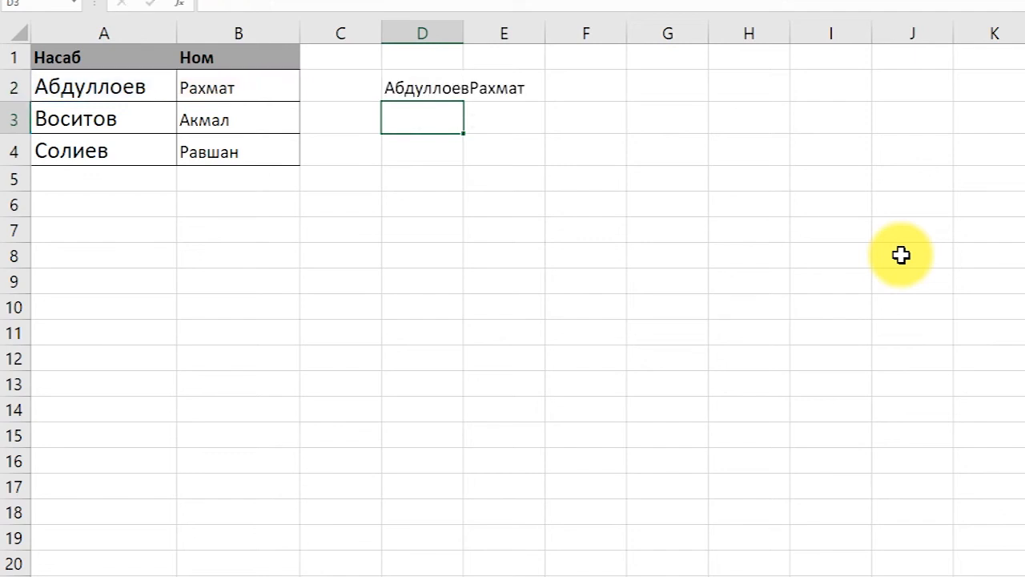
click(419, 87)
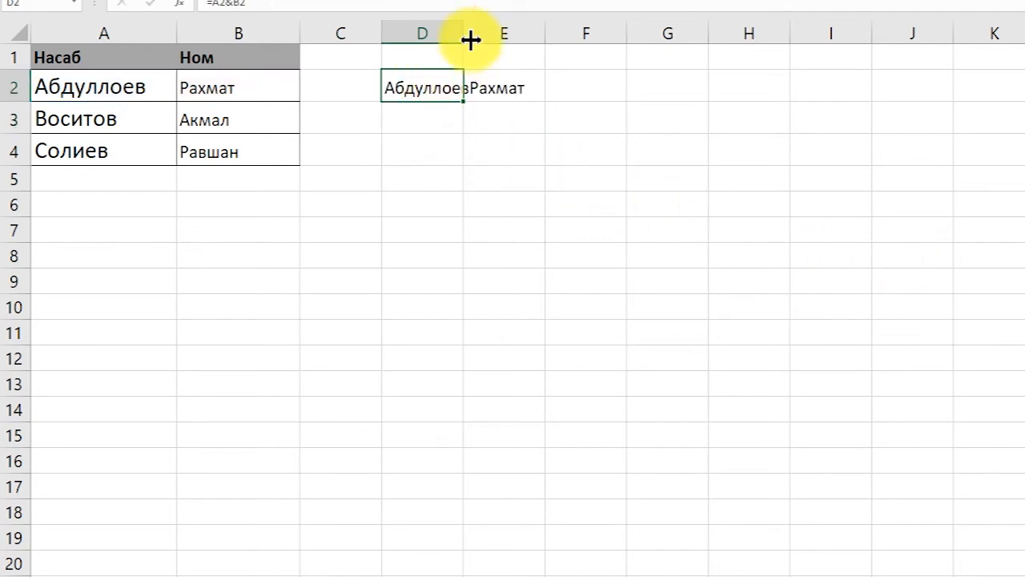
double_click(468, 33)
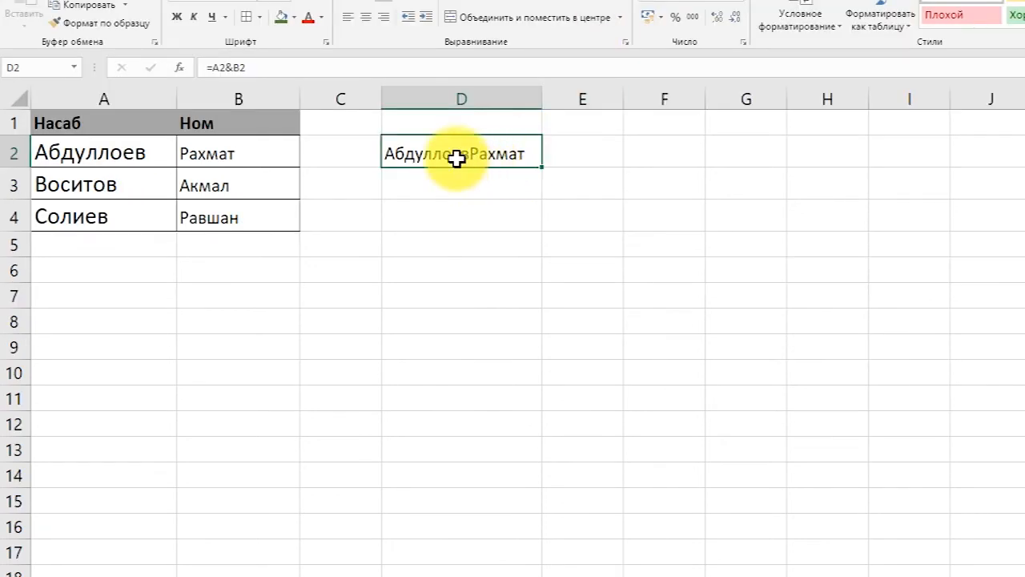
Change the formula in D2 to =A2&" "&B2 so a space separates the surname from the first name
click(331, 71)
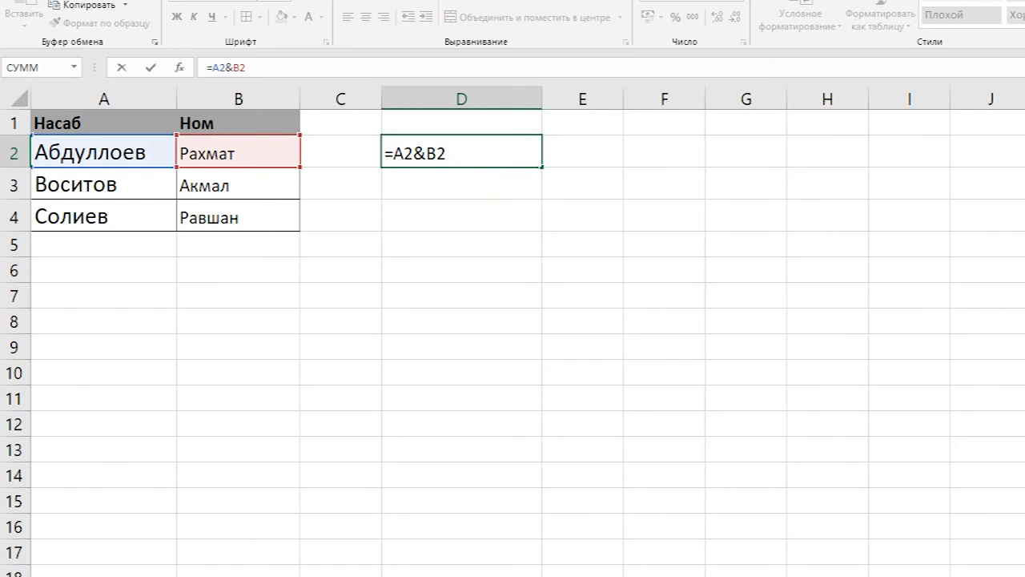
key(Escape)
click(382, 70)
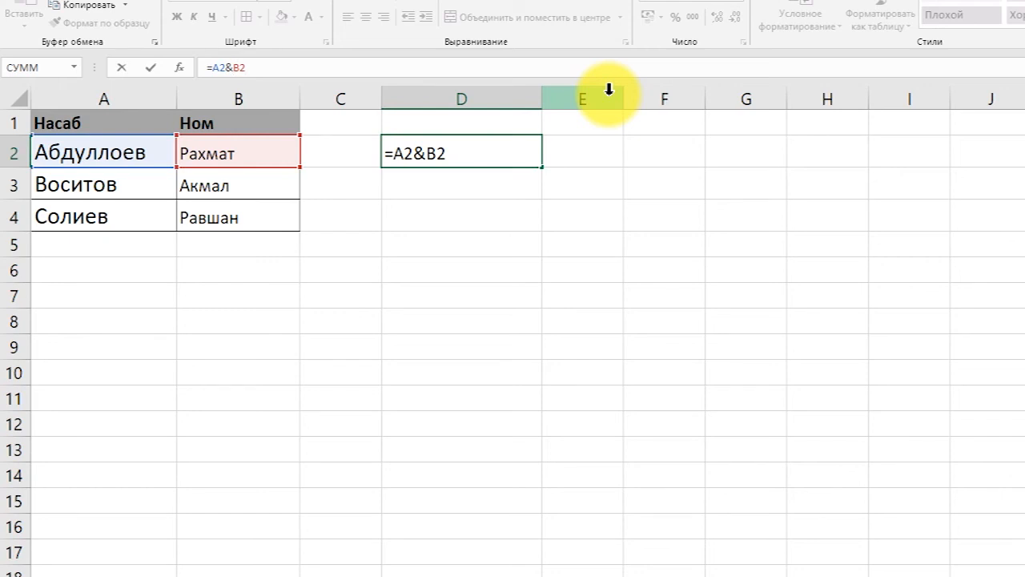
text(@)
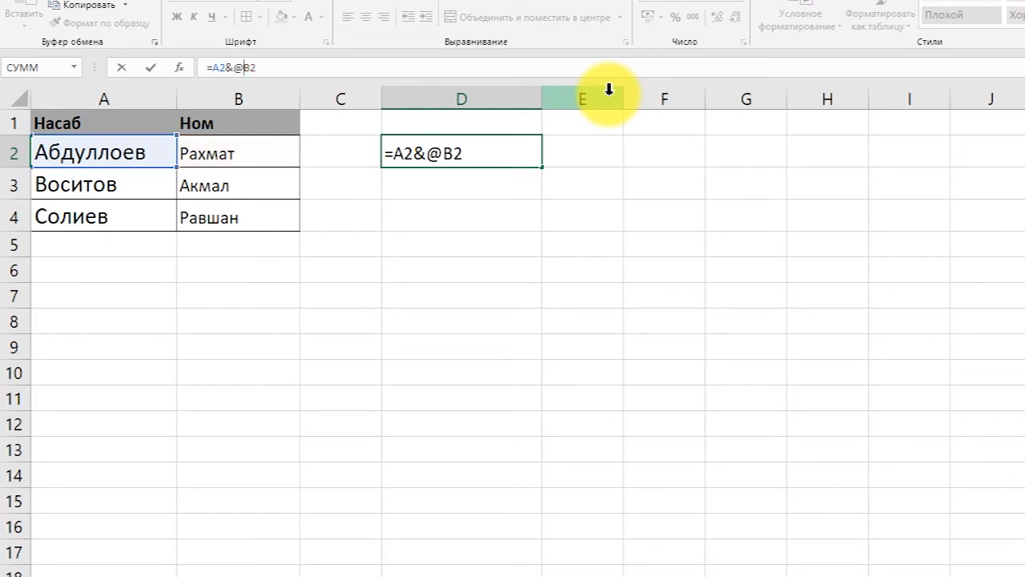
key(BackSpace)
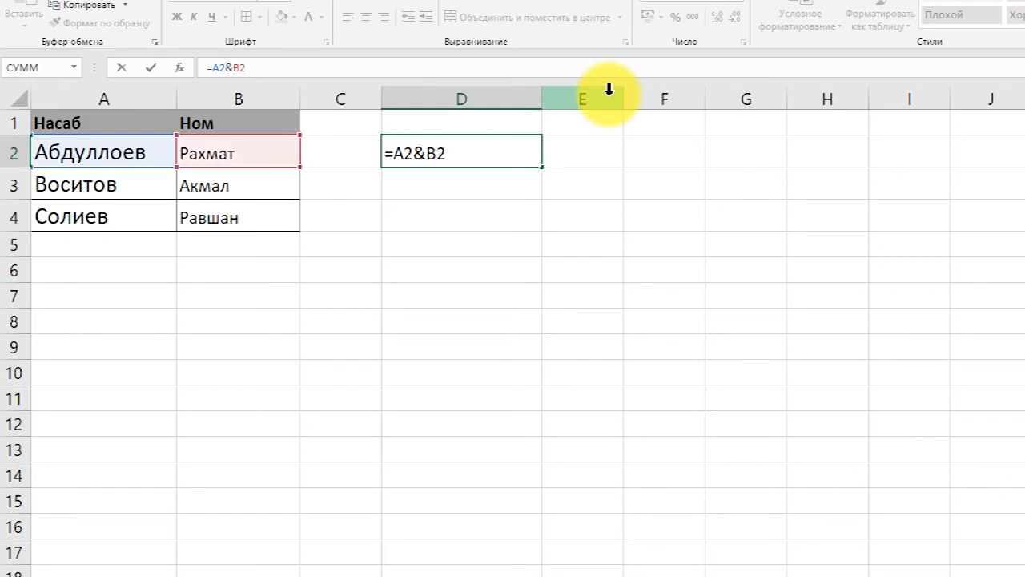
text(")
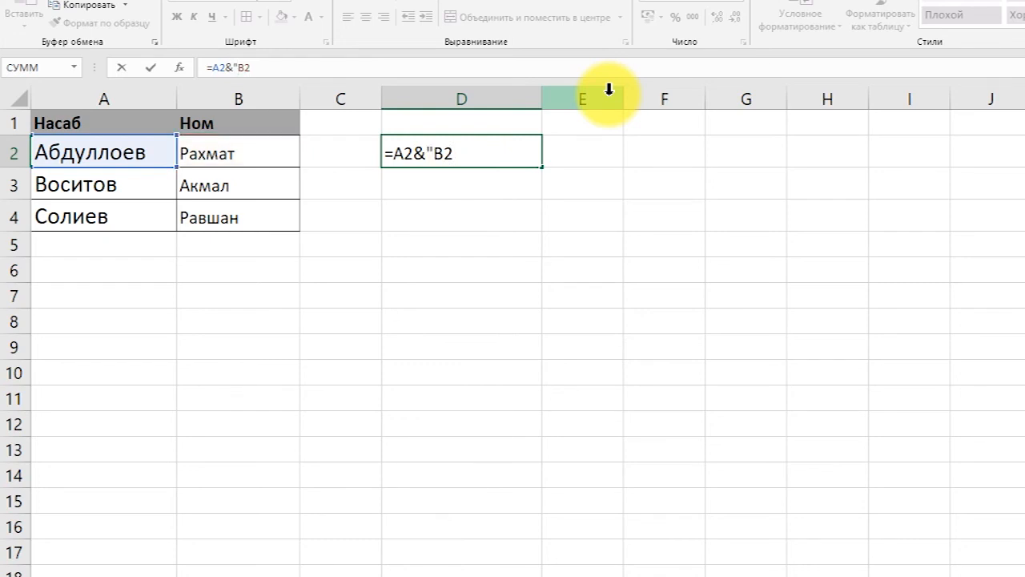
text( "&B)
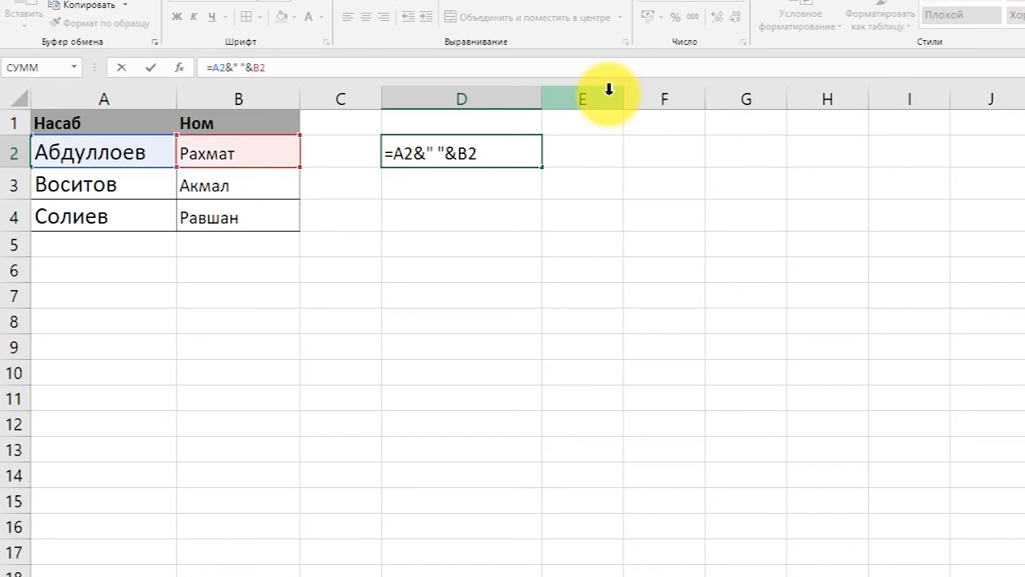
text(&)
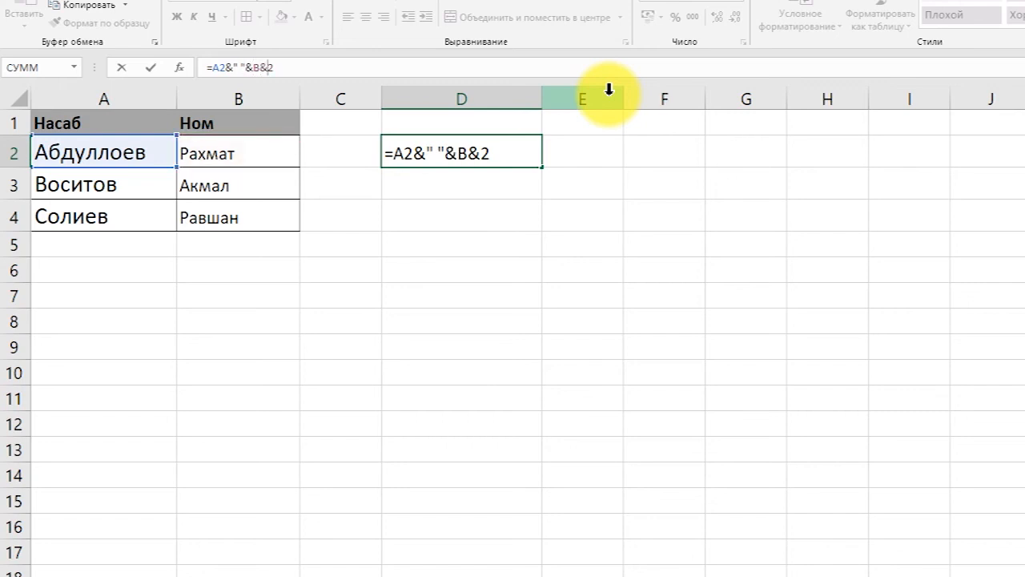
key(BackSpace)
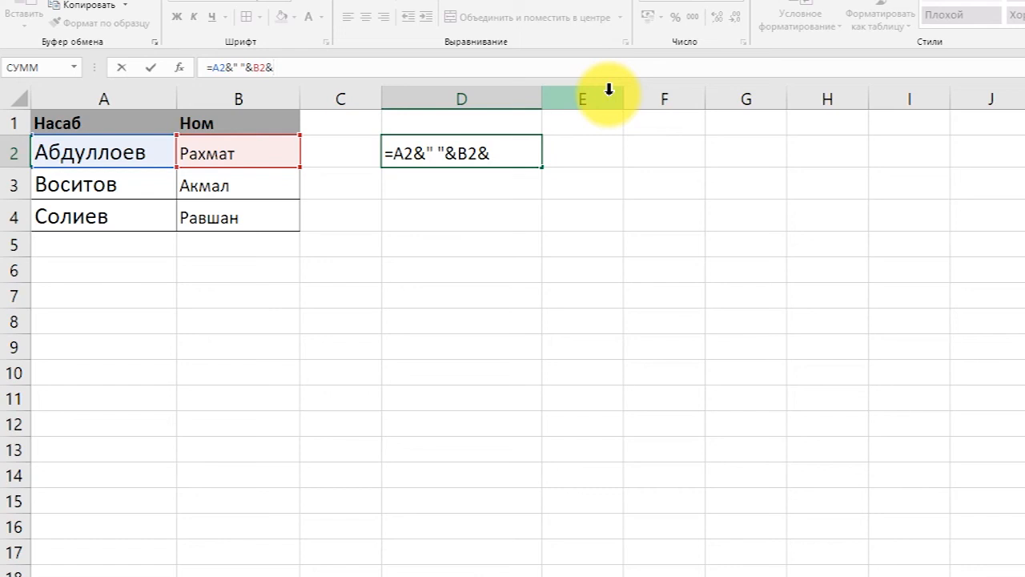
text(&)
key(Return)
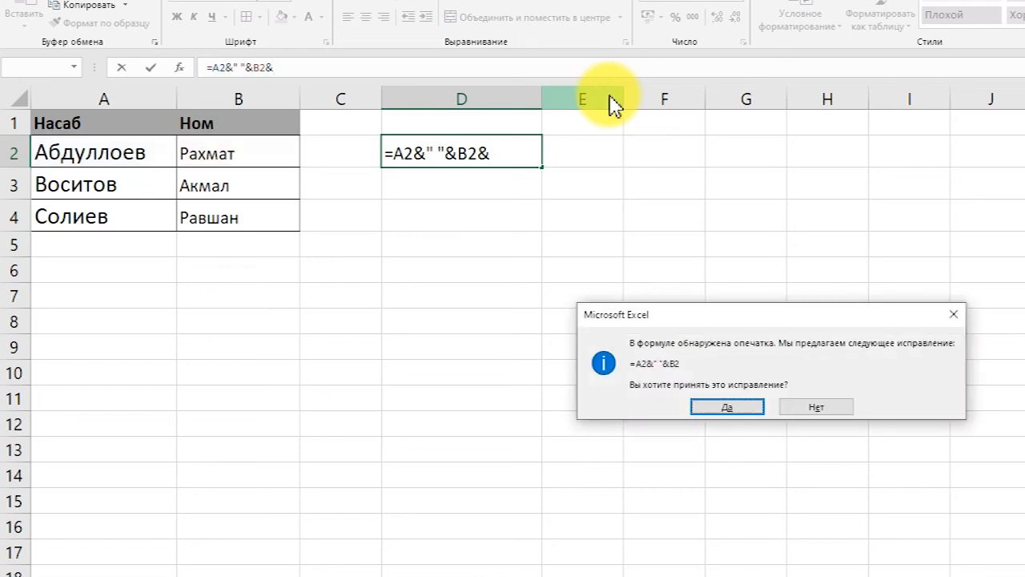
click(725, 405)
Fill the joining formula from D2 down through D4
click(467, 159)
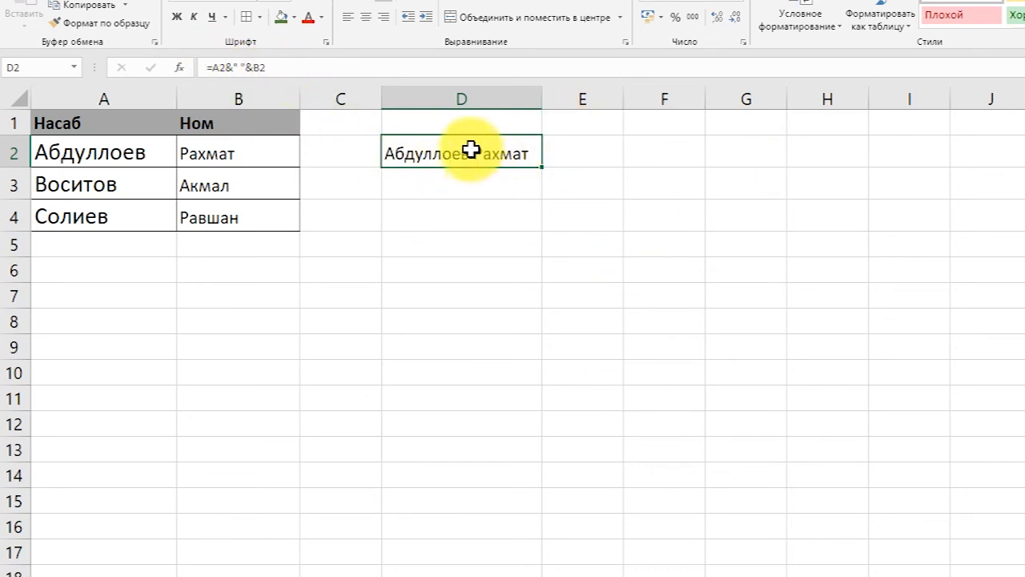
drag(542, 166, 549, 231)
click(428, 188)
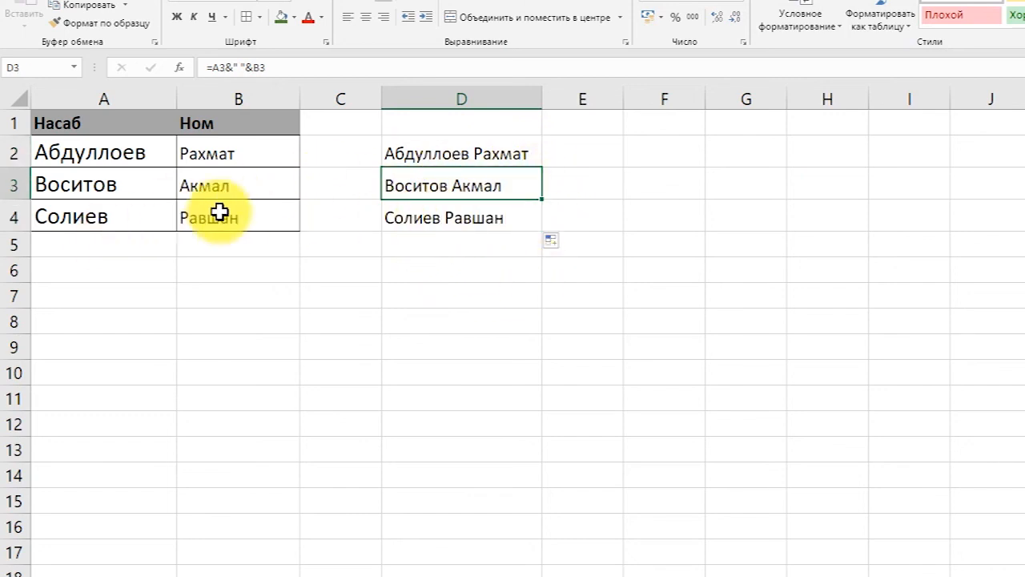
click(224, 186)
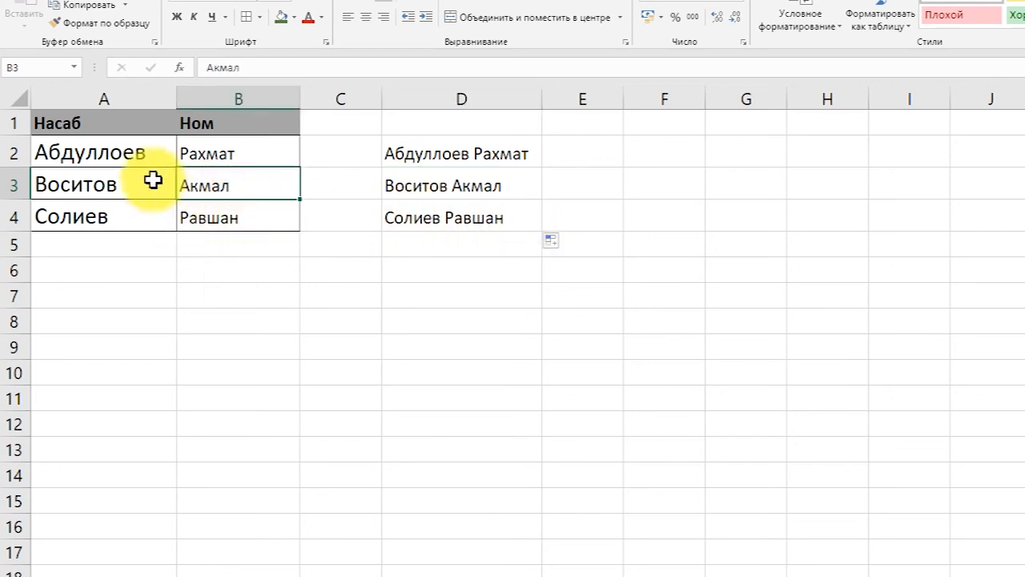
Replace the first person's surname in A2 with a different one and check the joined name in D2
click(131, 151)
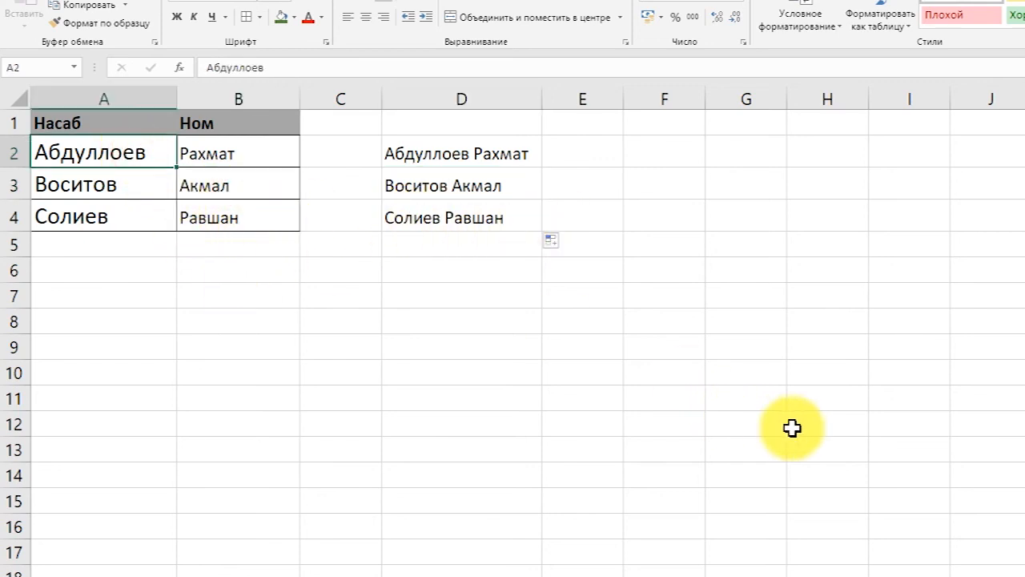
text(Ecvjyjd)
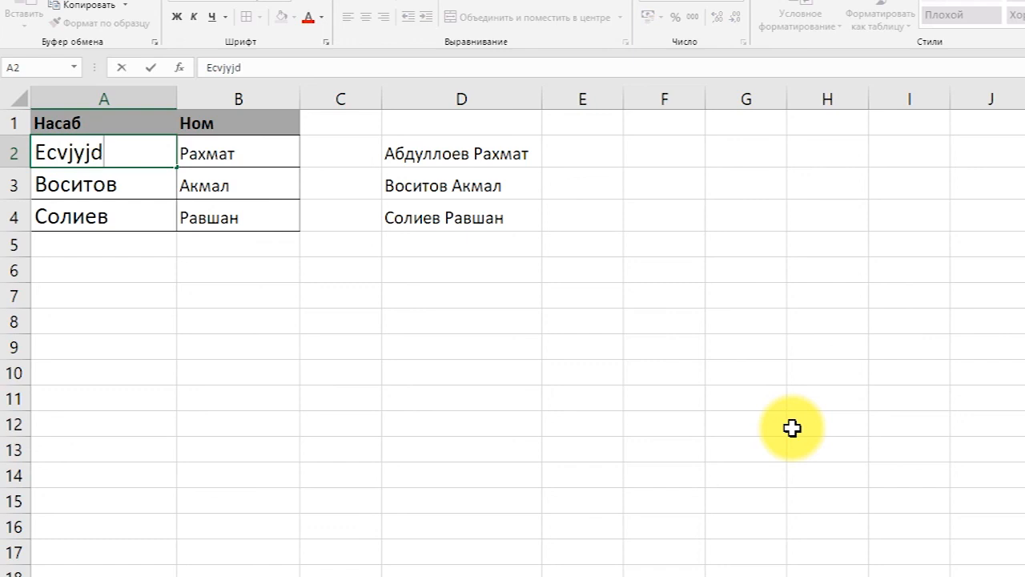
key(BackSpace)
key(BackSpace)
key(BackSpace)
key(BackSpace)
key(BackSpace)
key(BackSpace)
key(BackSpace)
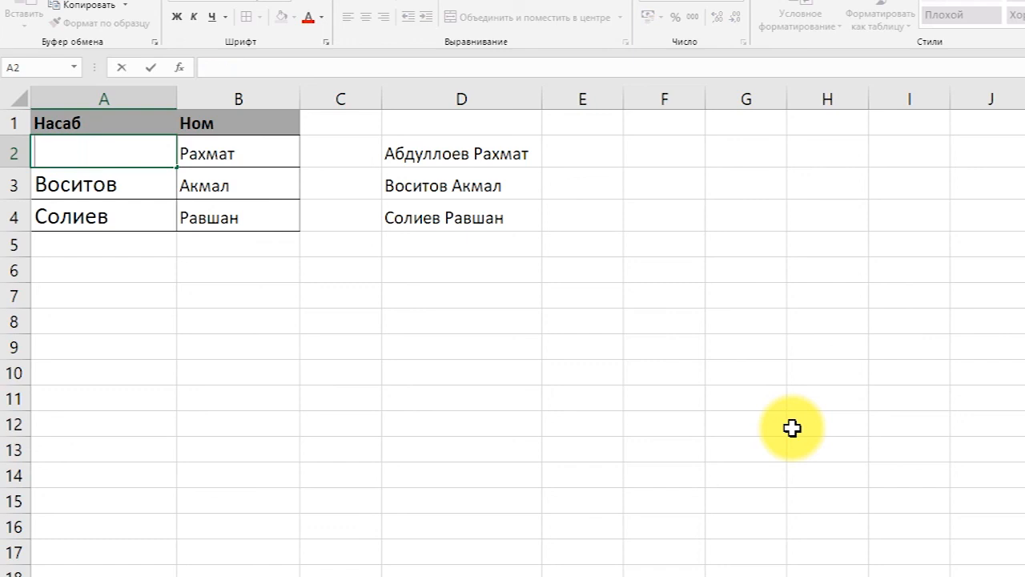
text(Усмонов)
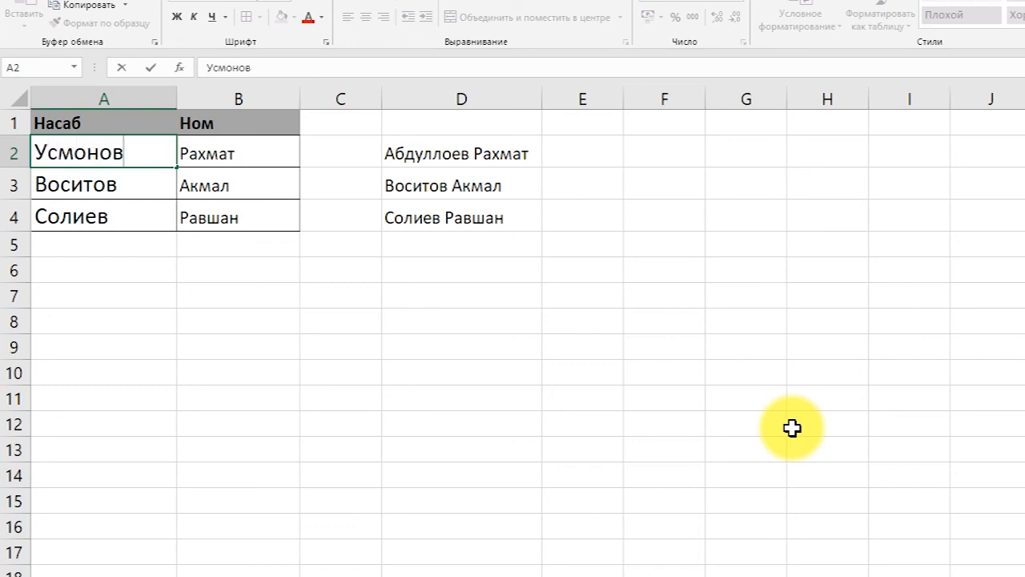
key(Return)
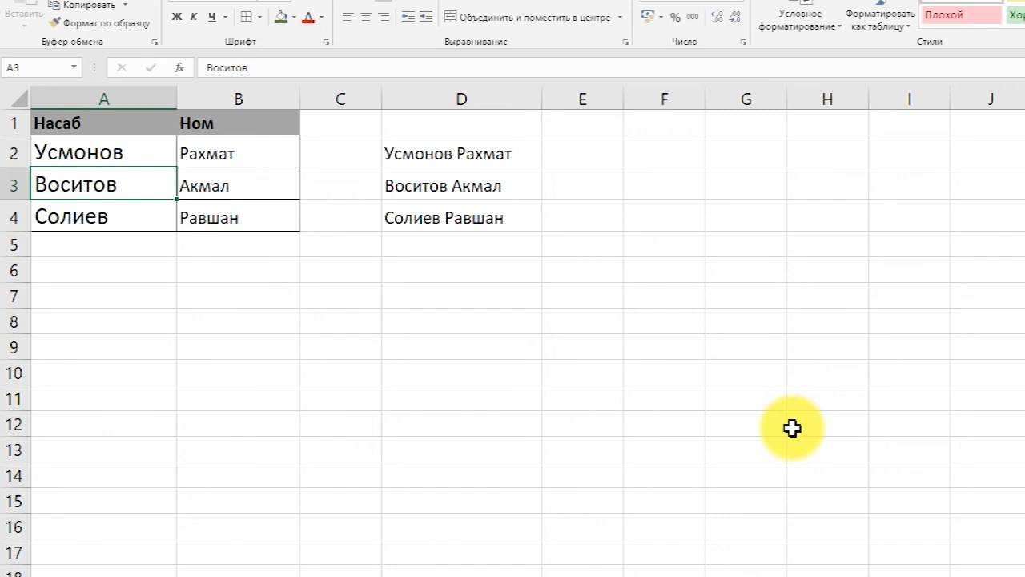
click(476, 152)
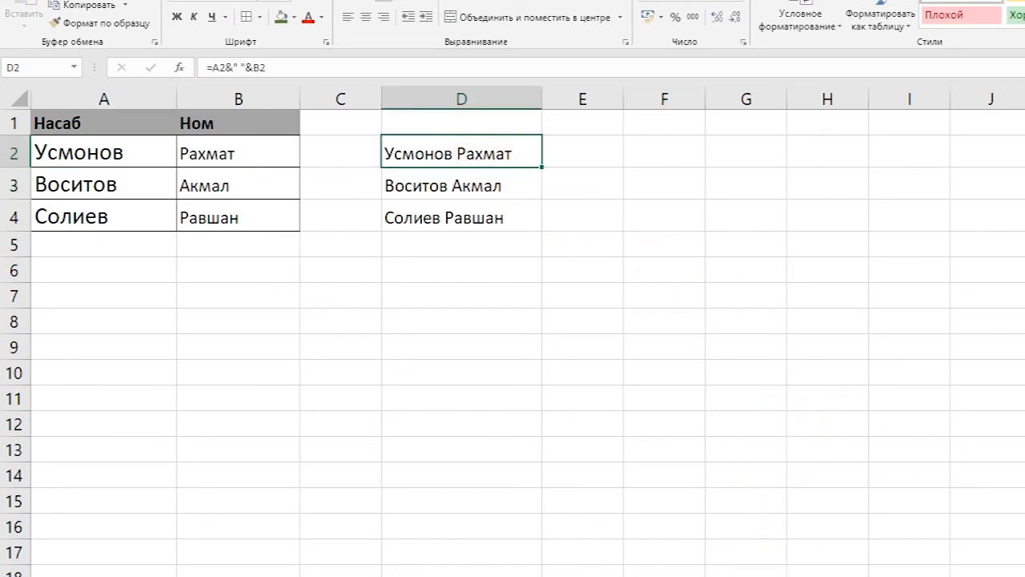
Convert the formulas in D2:D4 to plain text by copying the range and pasting it in place as values
drag(460, 153, 456, 214)
click(443, 157)
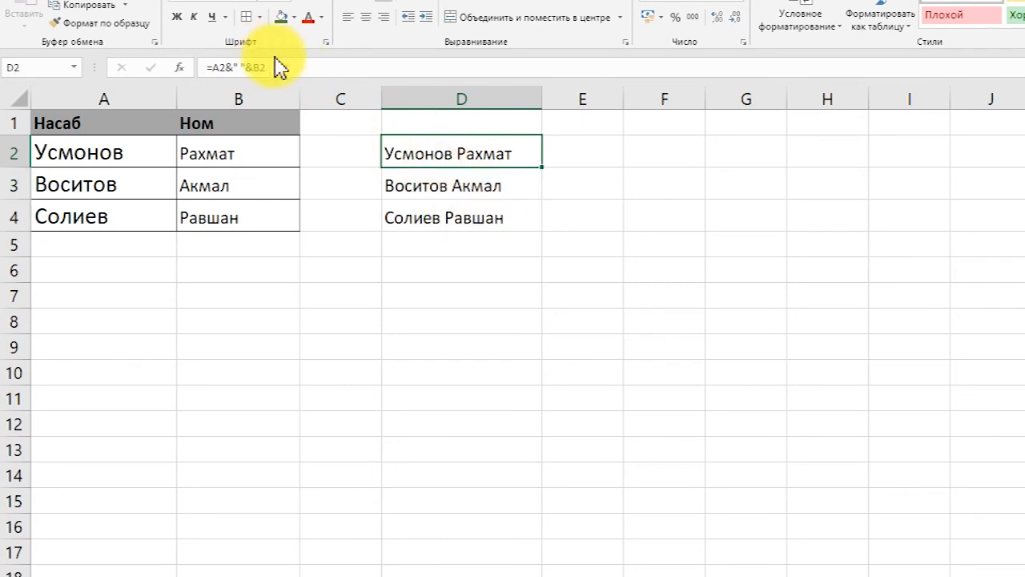
click(464, 296)
drag(469, 155, 469, 211)
drag(465, 158, 467, 214)
right_click(476, 186)
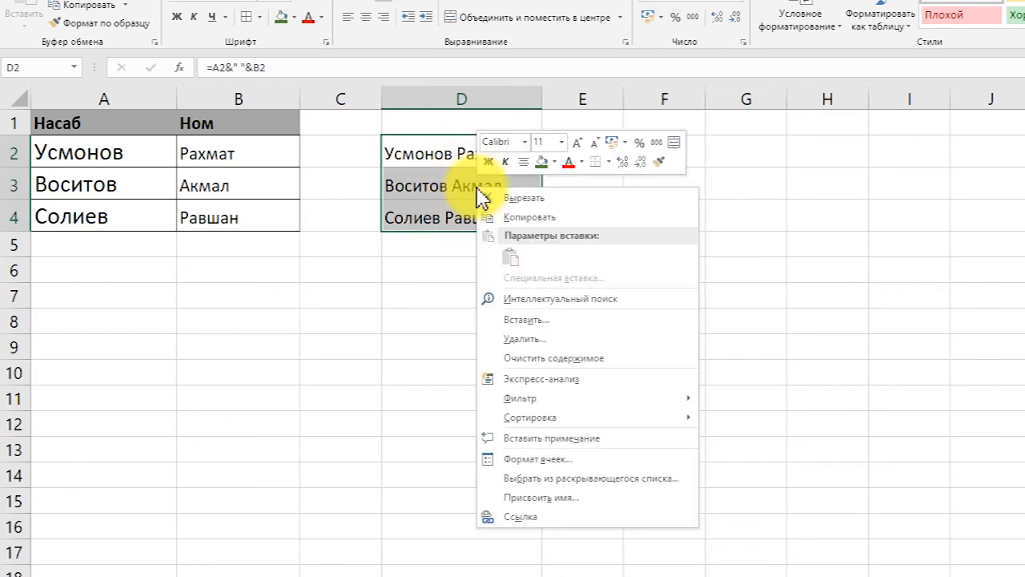
click(541, 218)
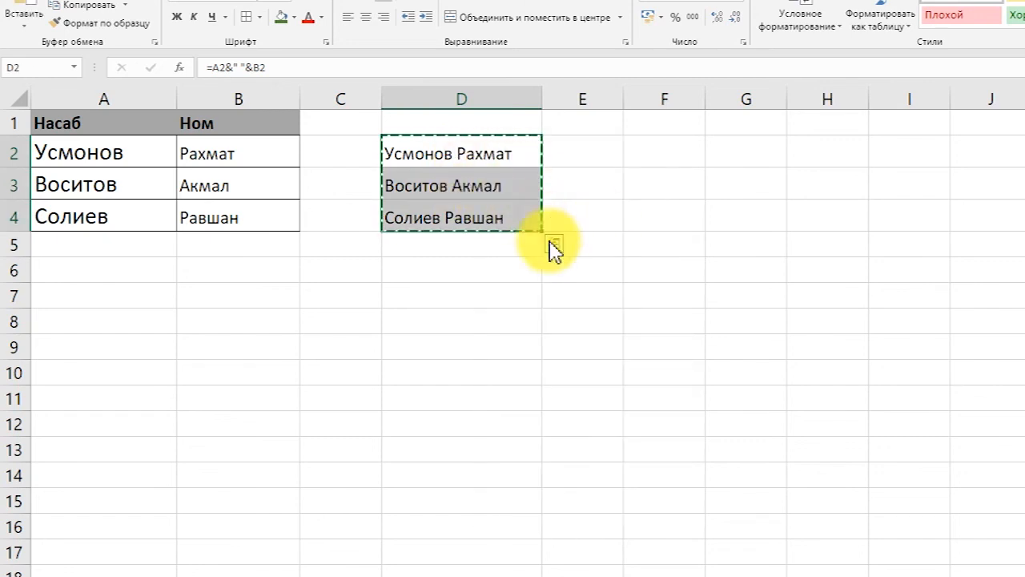
right_click(483, 186)
click(536, 250)
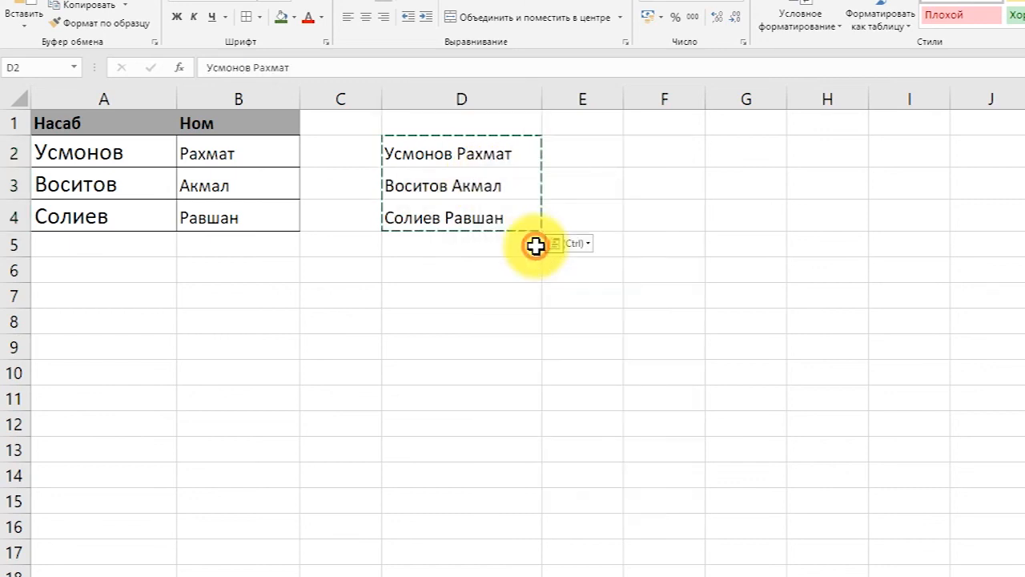
click(499, 323)
click(472, 158)
click(465, 186)
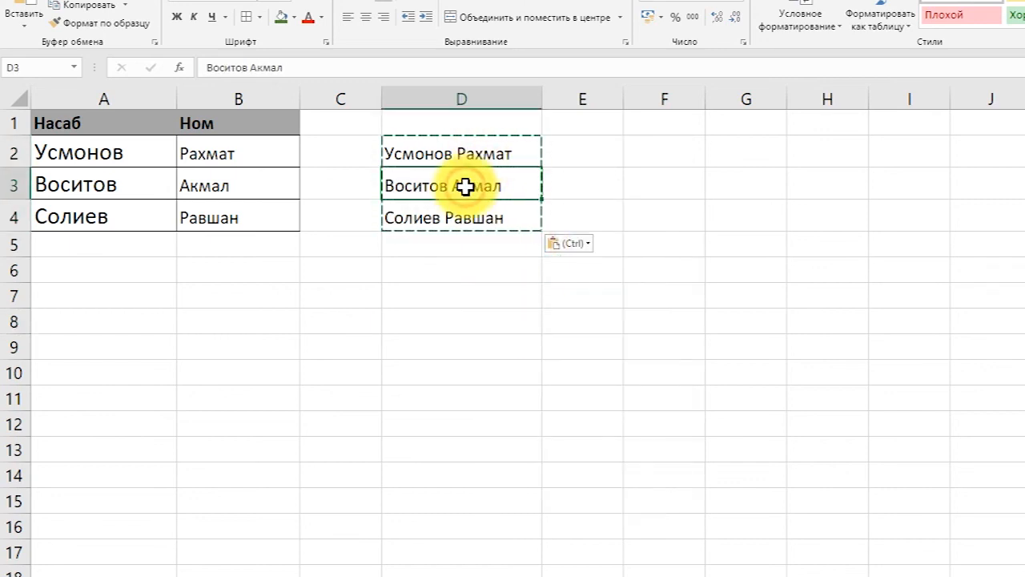
key(Escape)
Split the full names in D2:D4 into two columns with Text to Columns, using delimited data with the space (пробел) delimiter added
drag(469, 155, 532, 222)
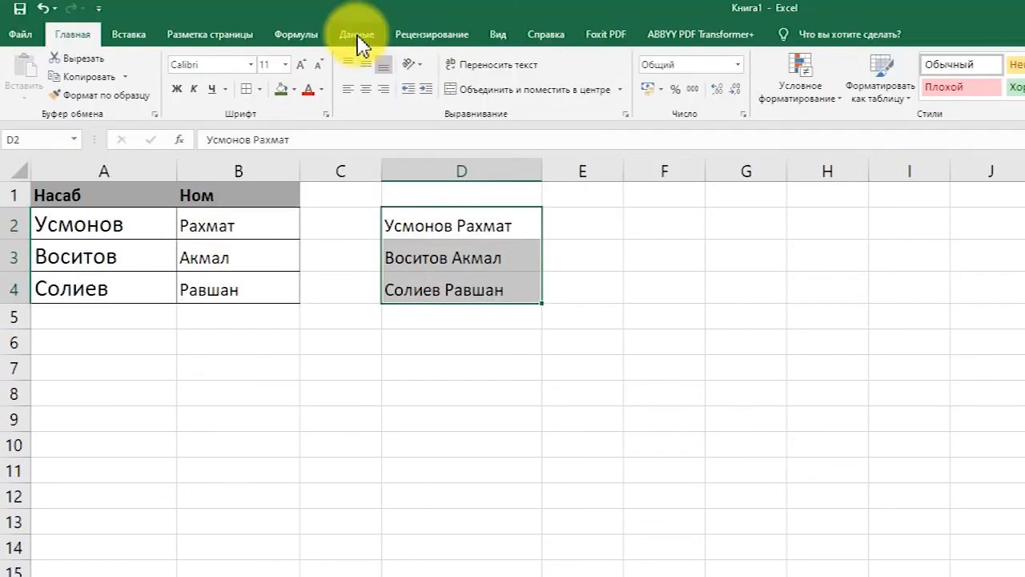
click(358, 36)
click(819, 87)
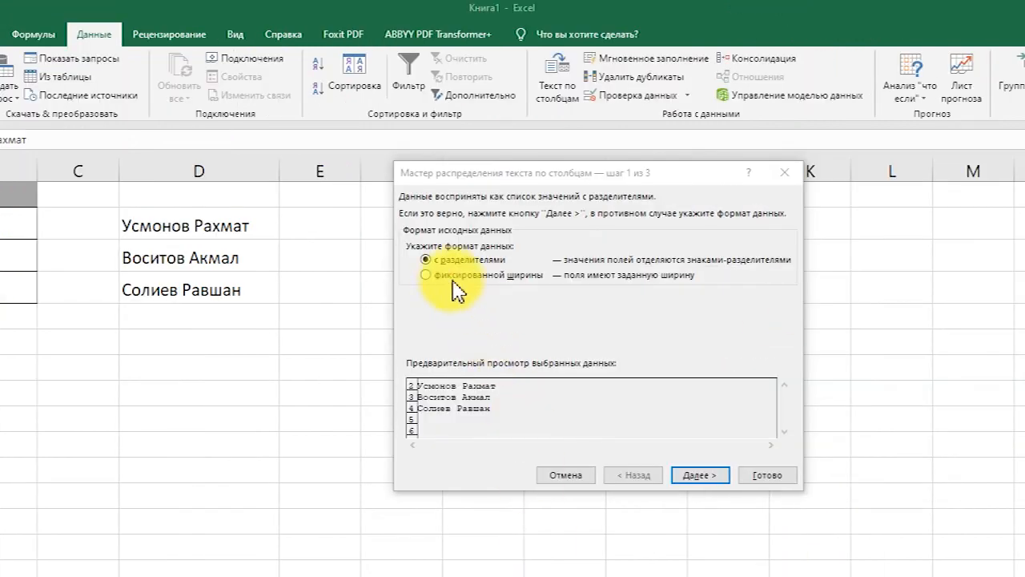
click(713, 259)
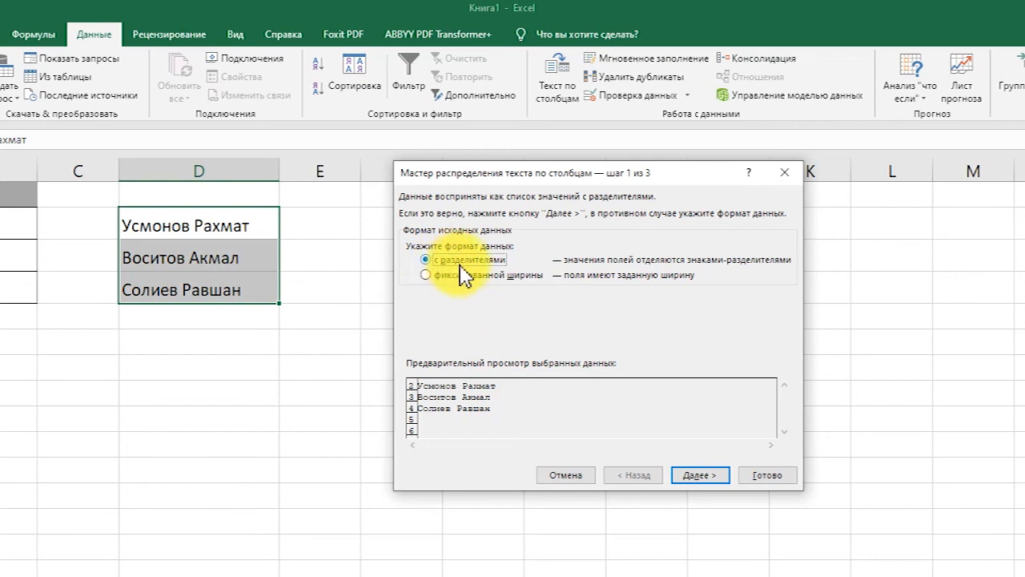
click(696, 479)
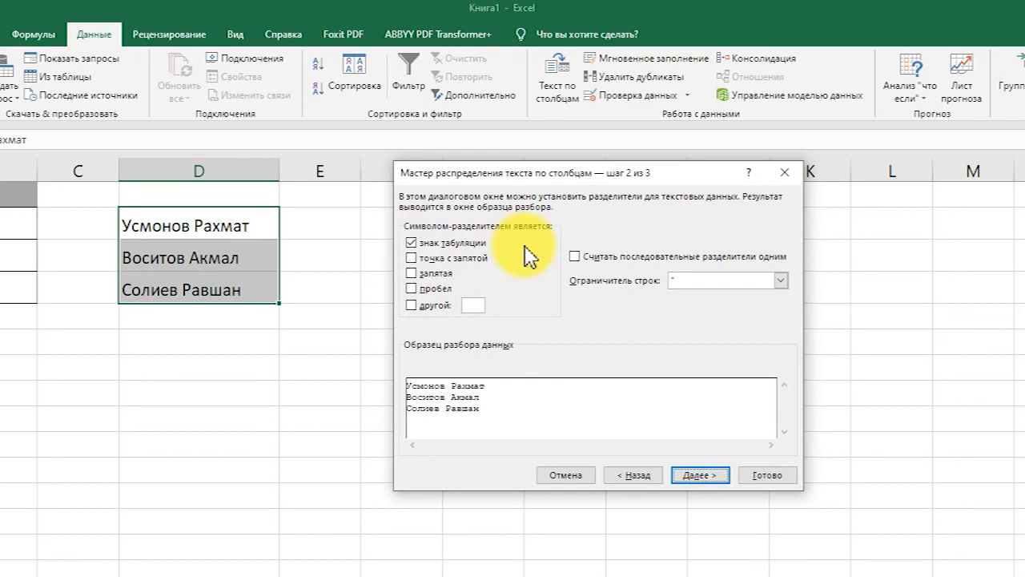
click(426, 289)
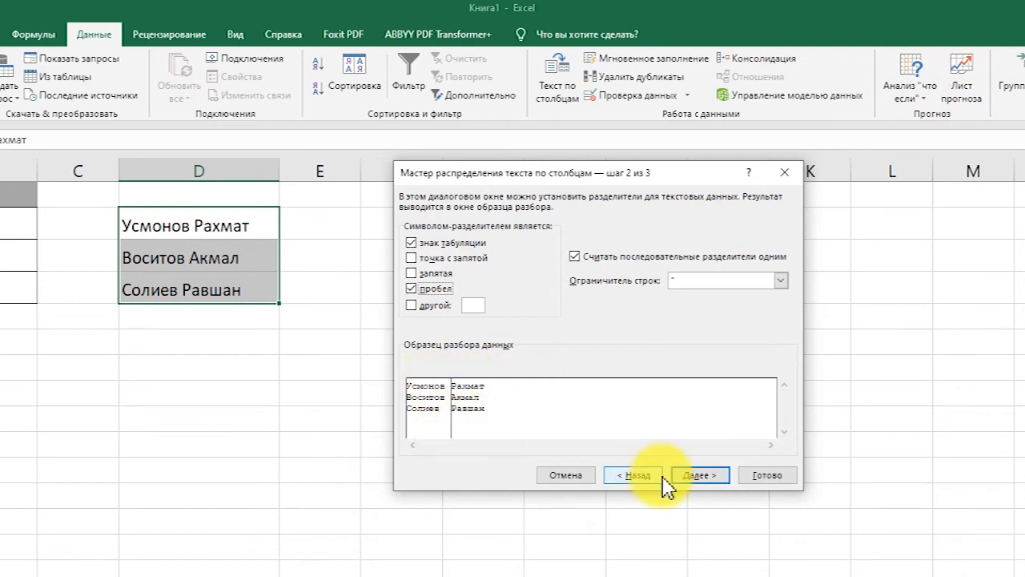
click(690, 475)
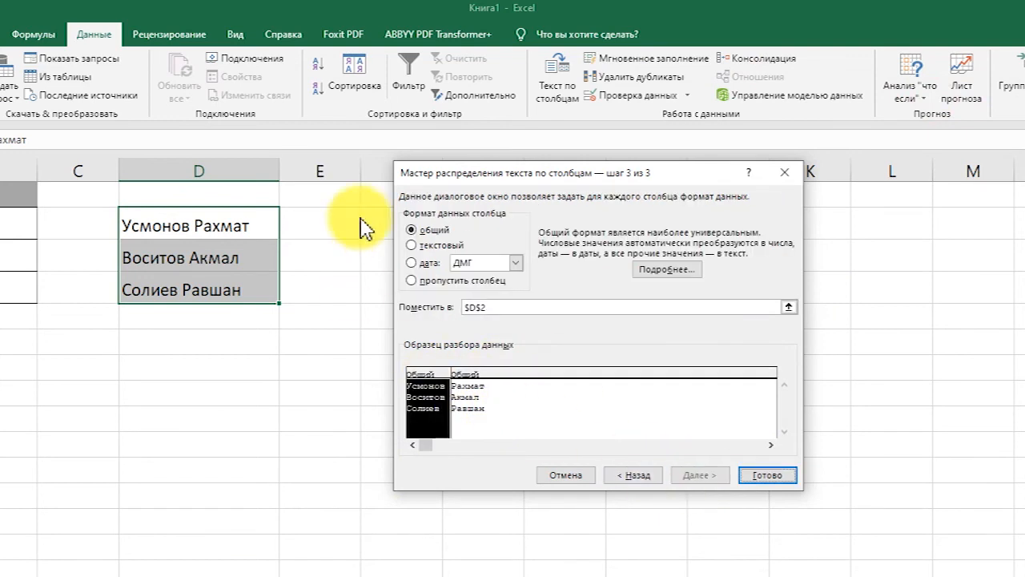
click(761, 479)
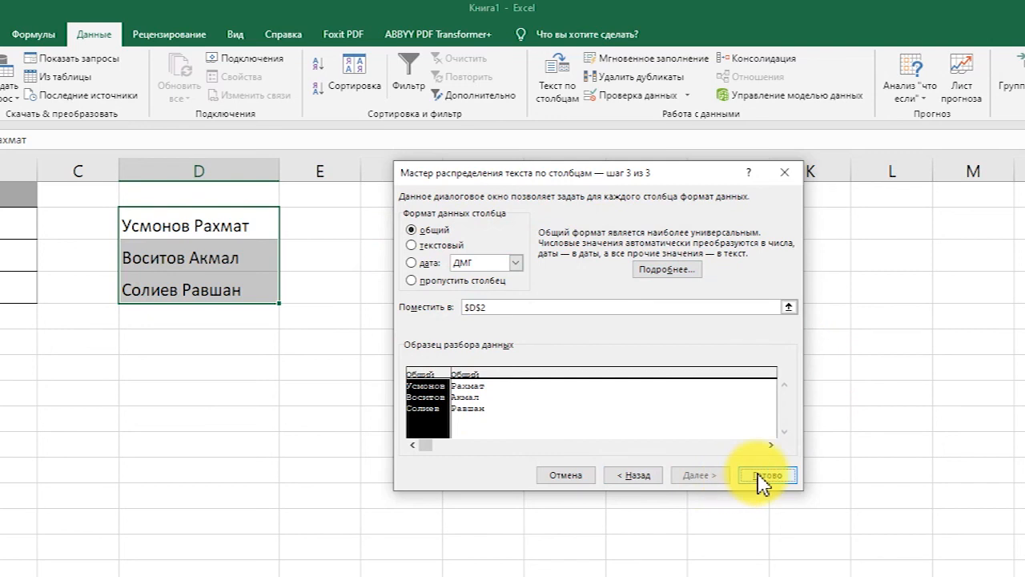
click(365, 345)
Examine the split surnames and first names in D2:E4
click(224, 218)
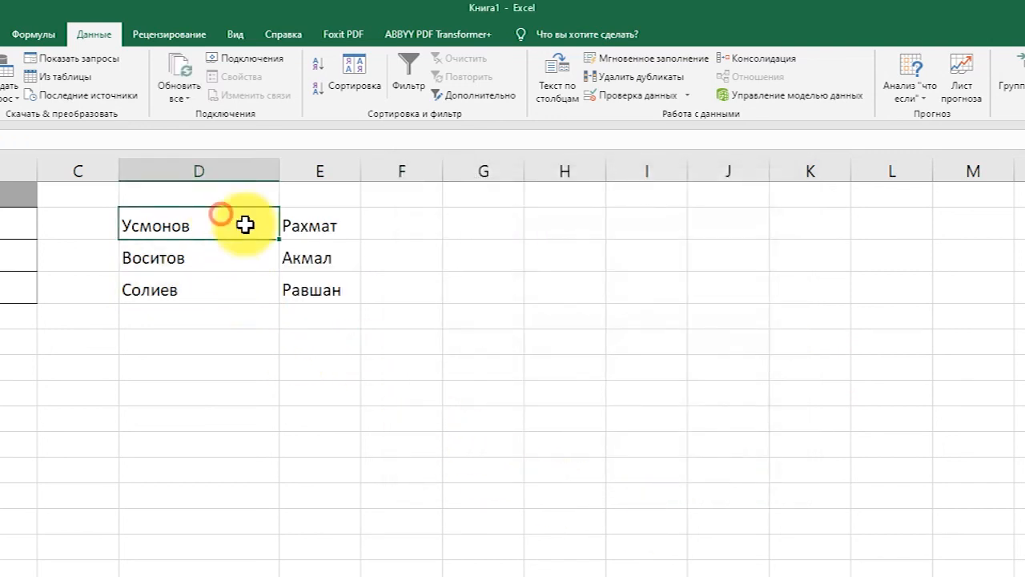
click(303, 229)
click(211, 253)
click(217, 288)
click(310, 289)
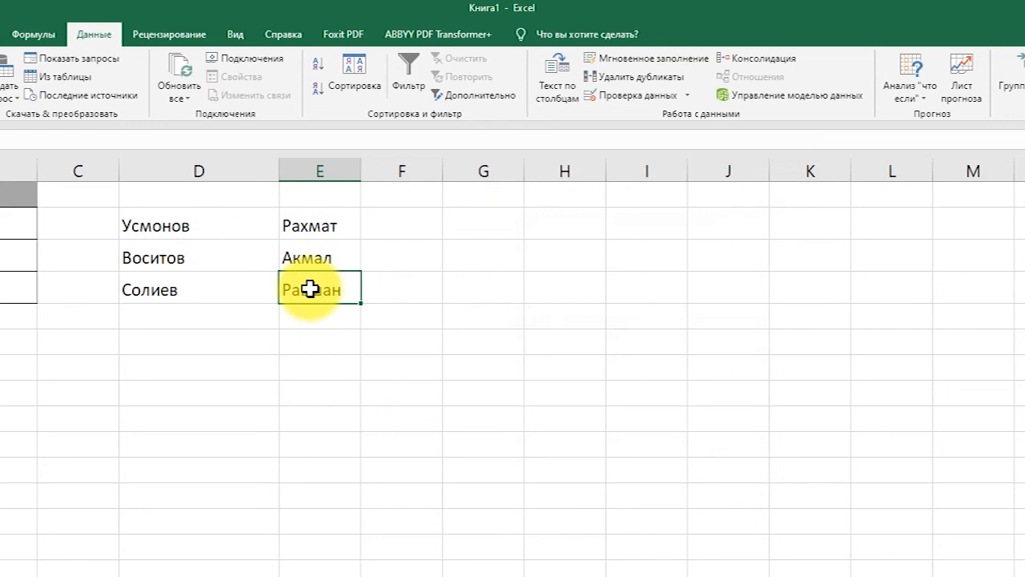
click(423, 361)
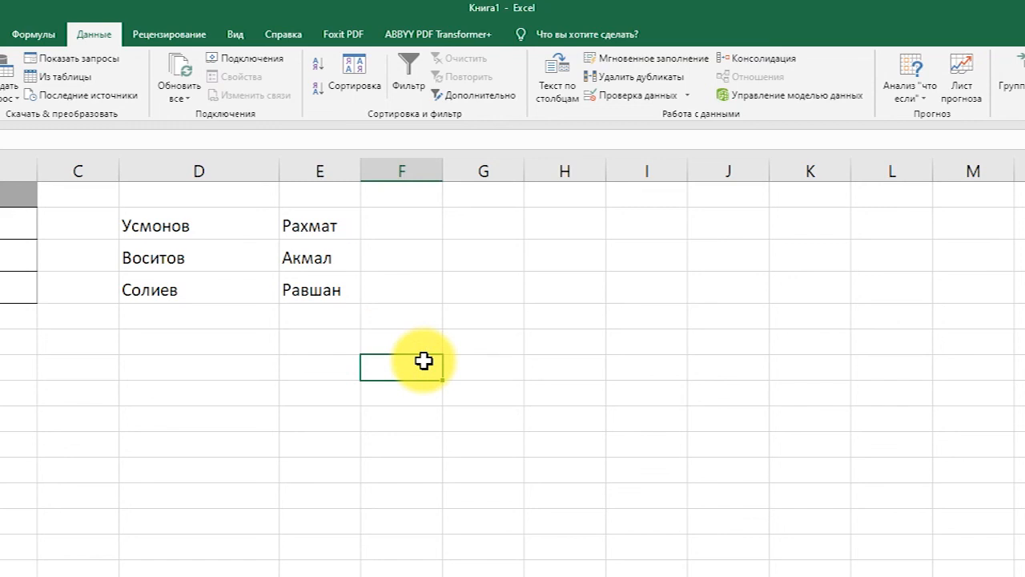
click(563, 308)
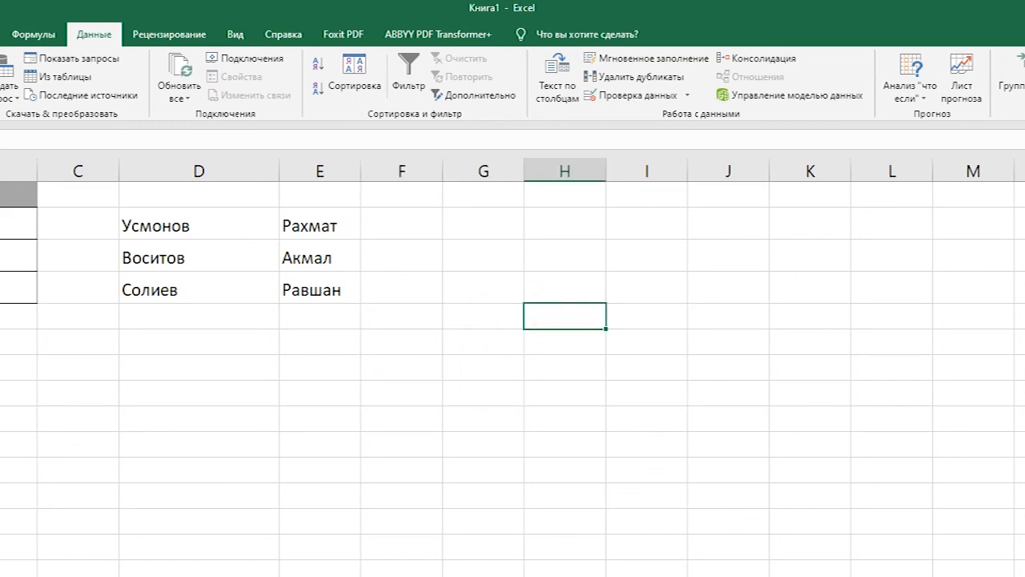
scroll(24, 542, down, 3)
click(43, 407)
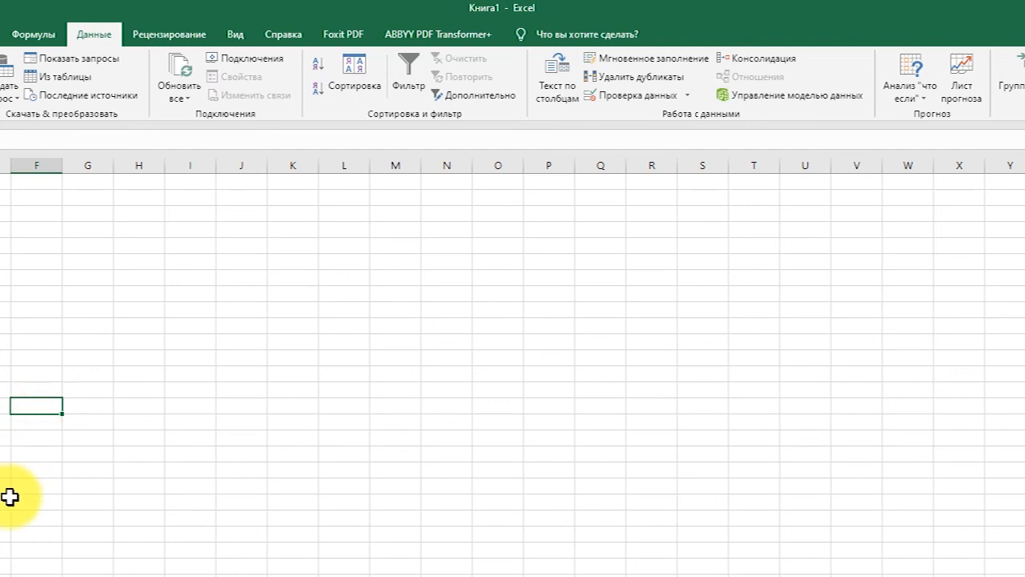